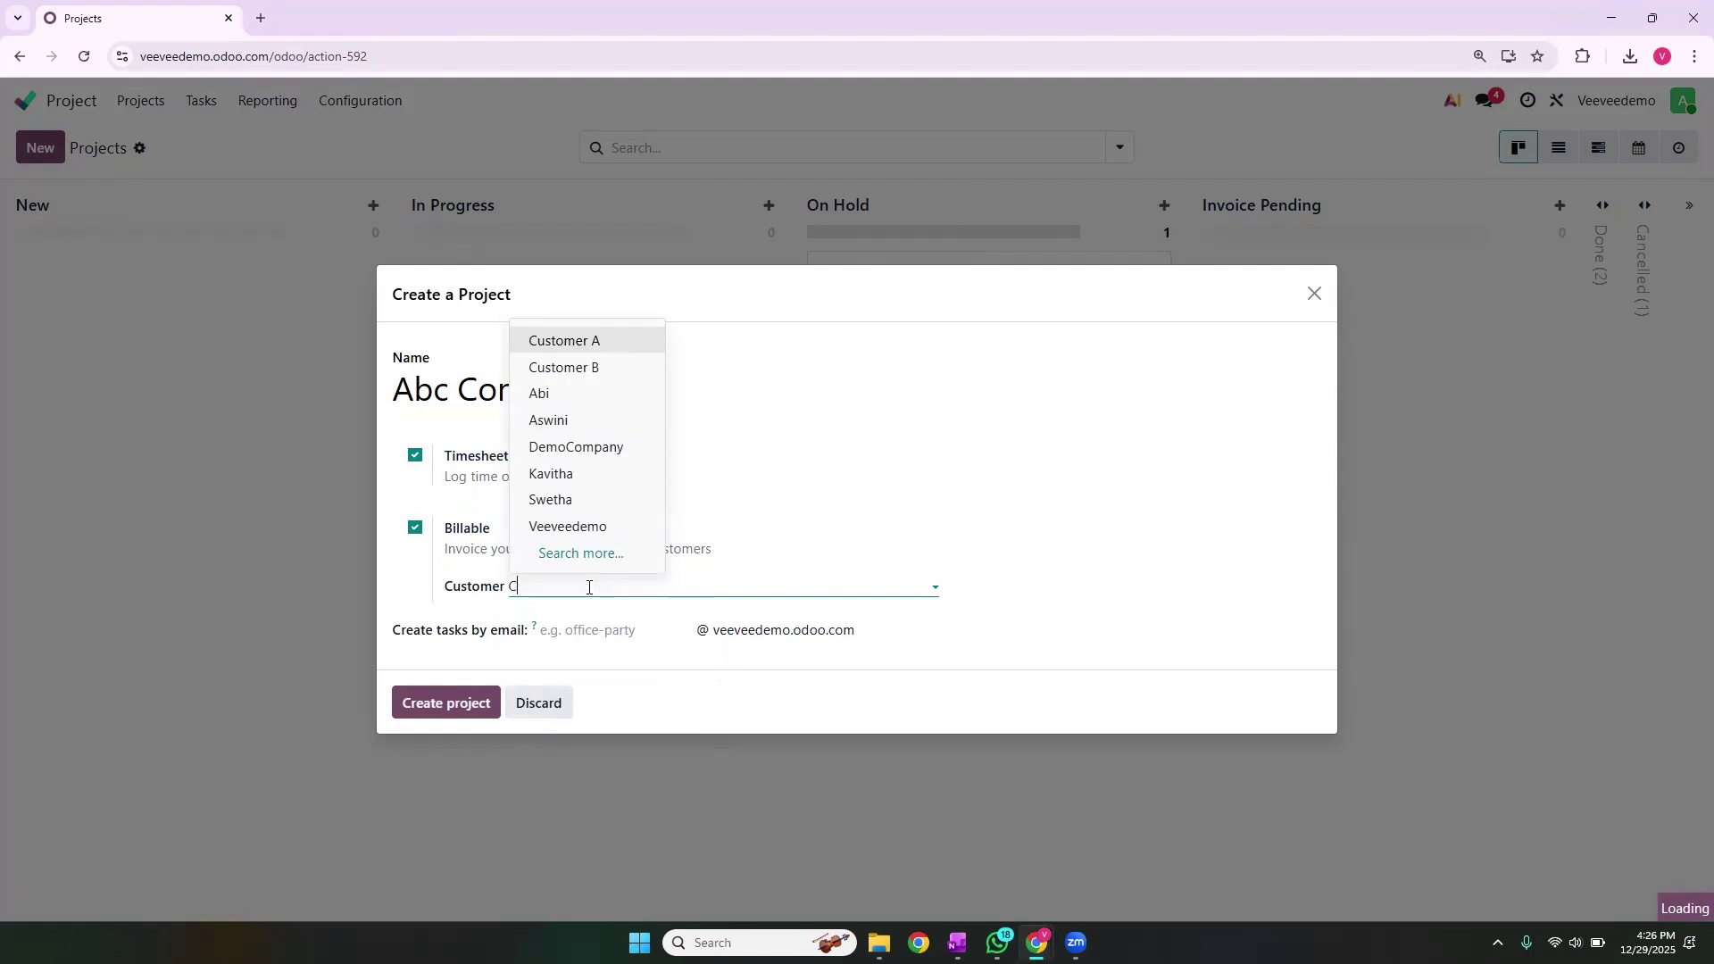
Create the Abc Construction project as a billable project with Customer C as its customer.
{"action": "type", "text": "ustomer C"}
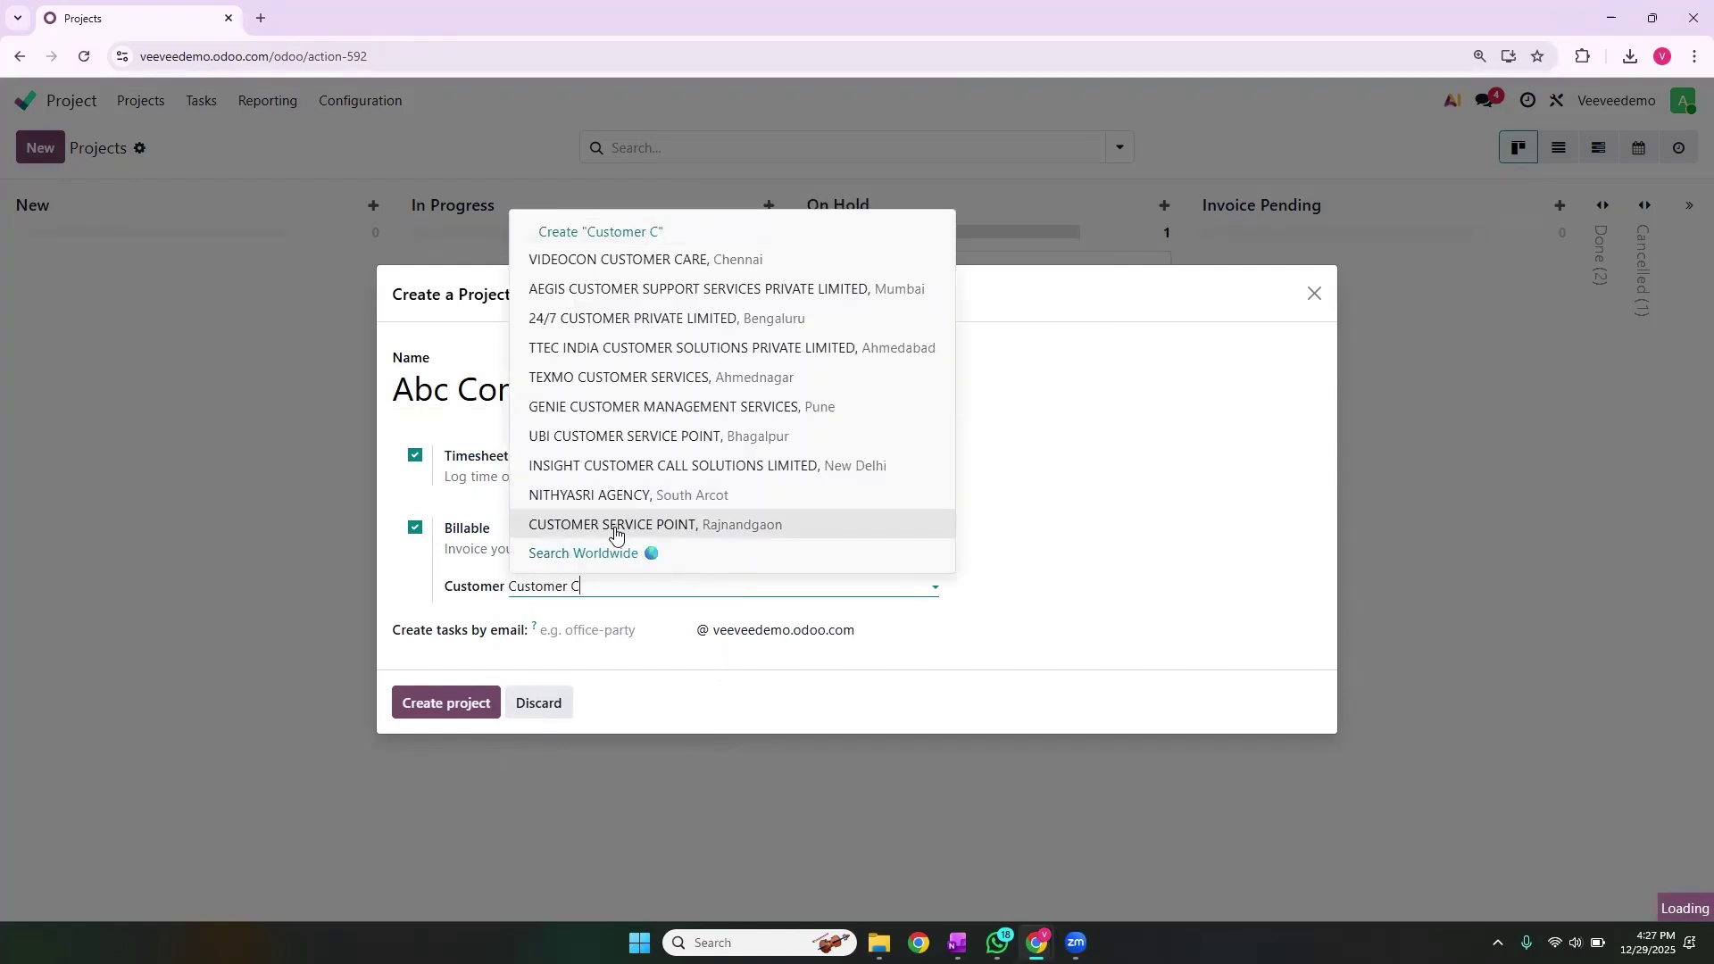
{"action": "left_click", "coordinate": [408, 393]}
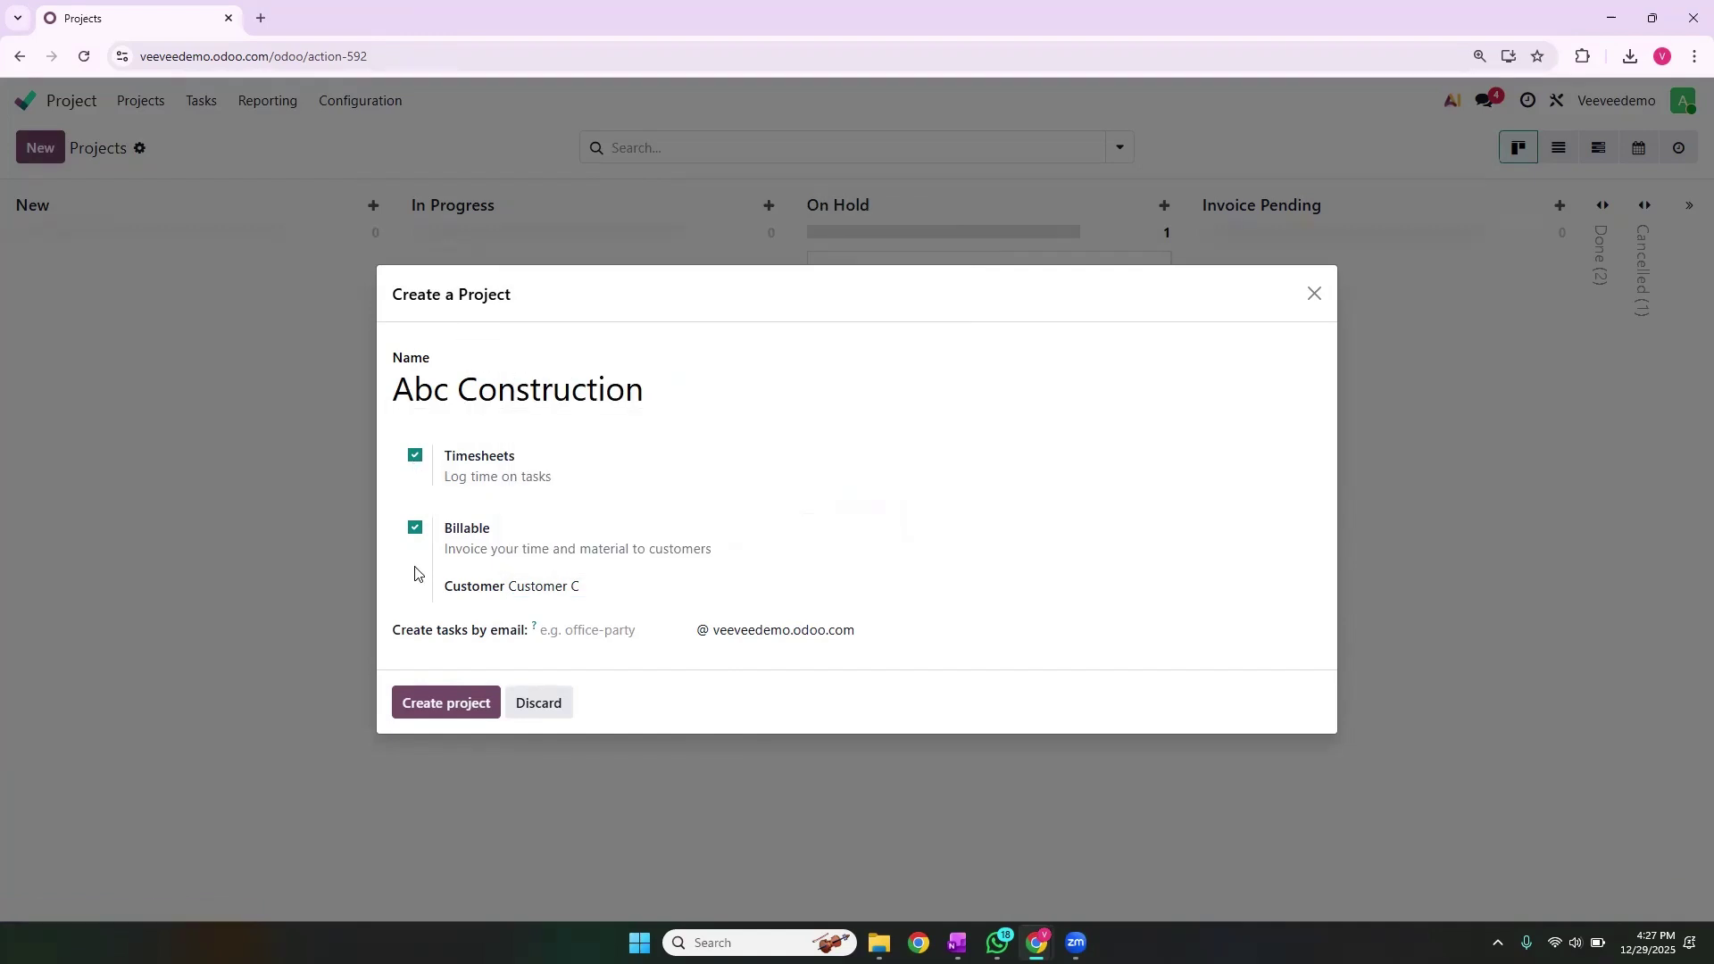
{"action": "left_click", "coordinate": [446, 705]}
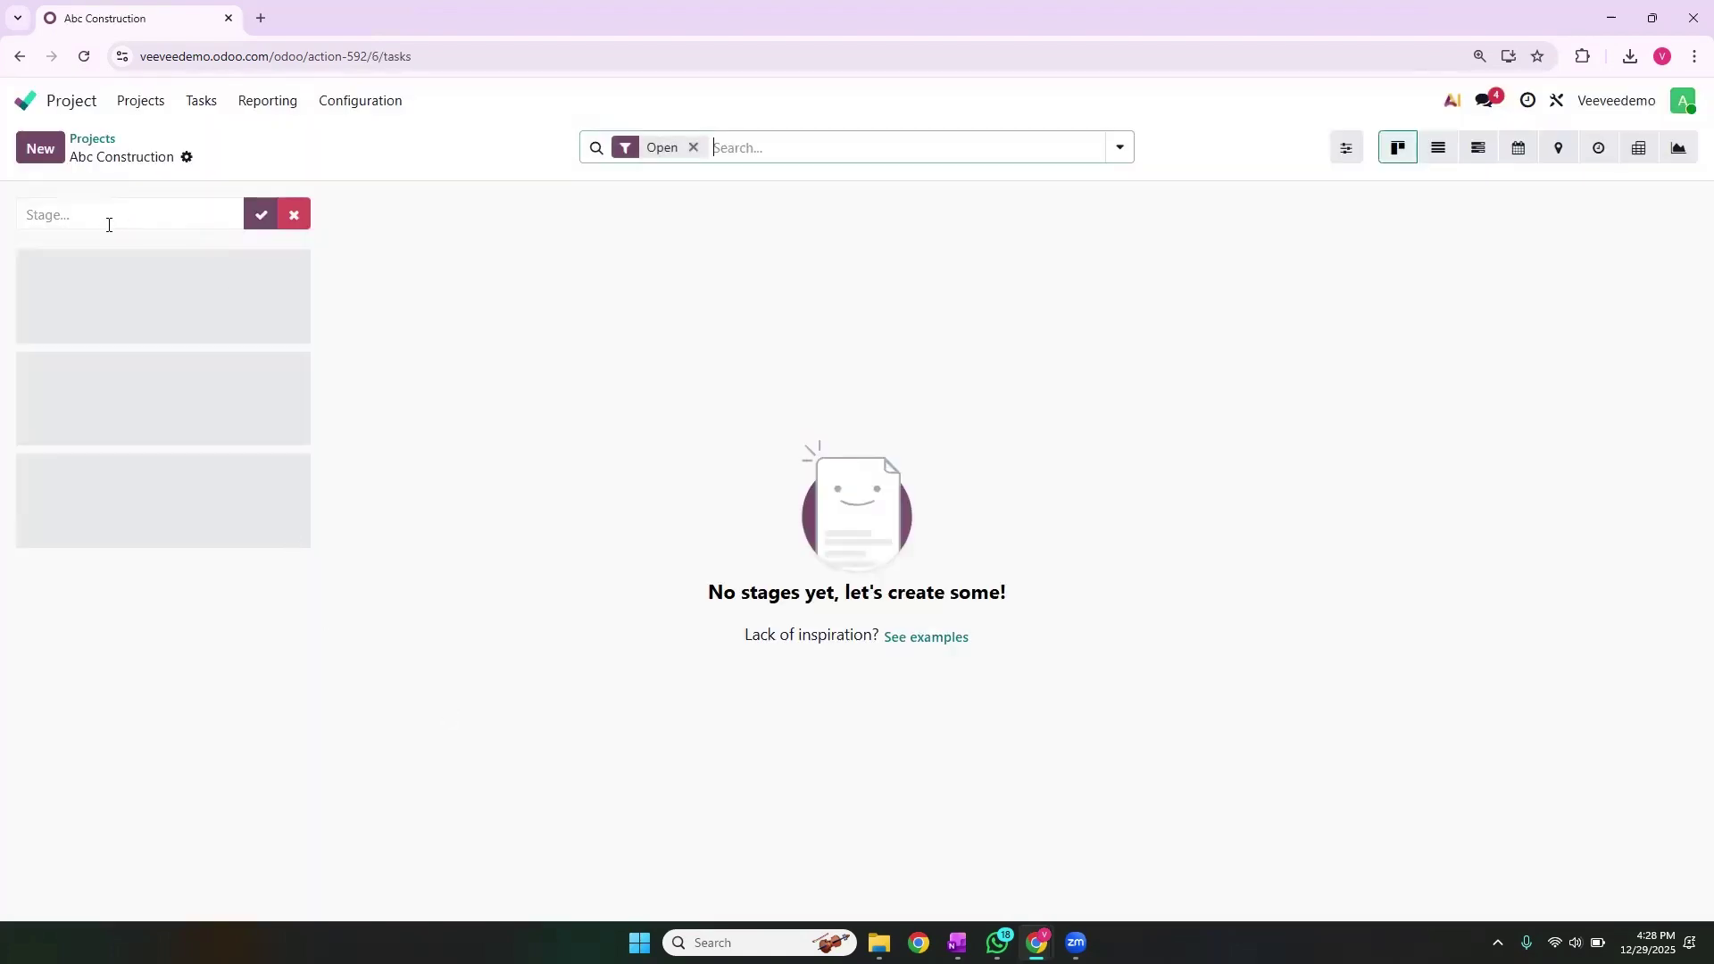
Add a task stage named New to the Abc Construction project.
{"action": "left_click", "coordinate": [106, 210]}
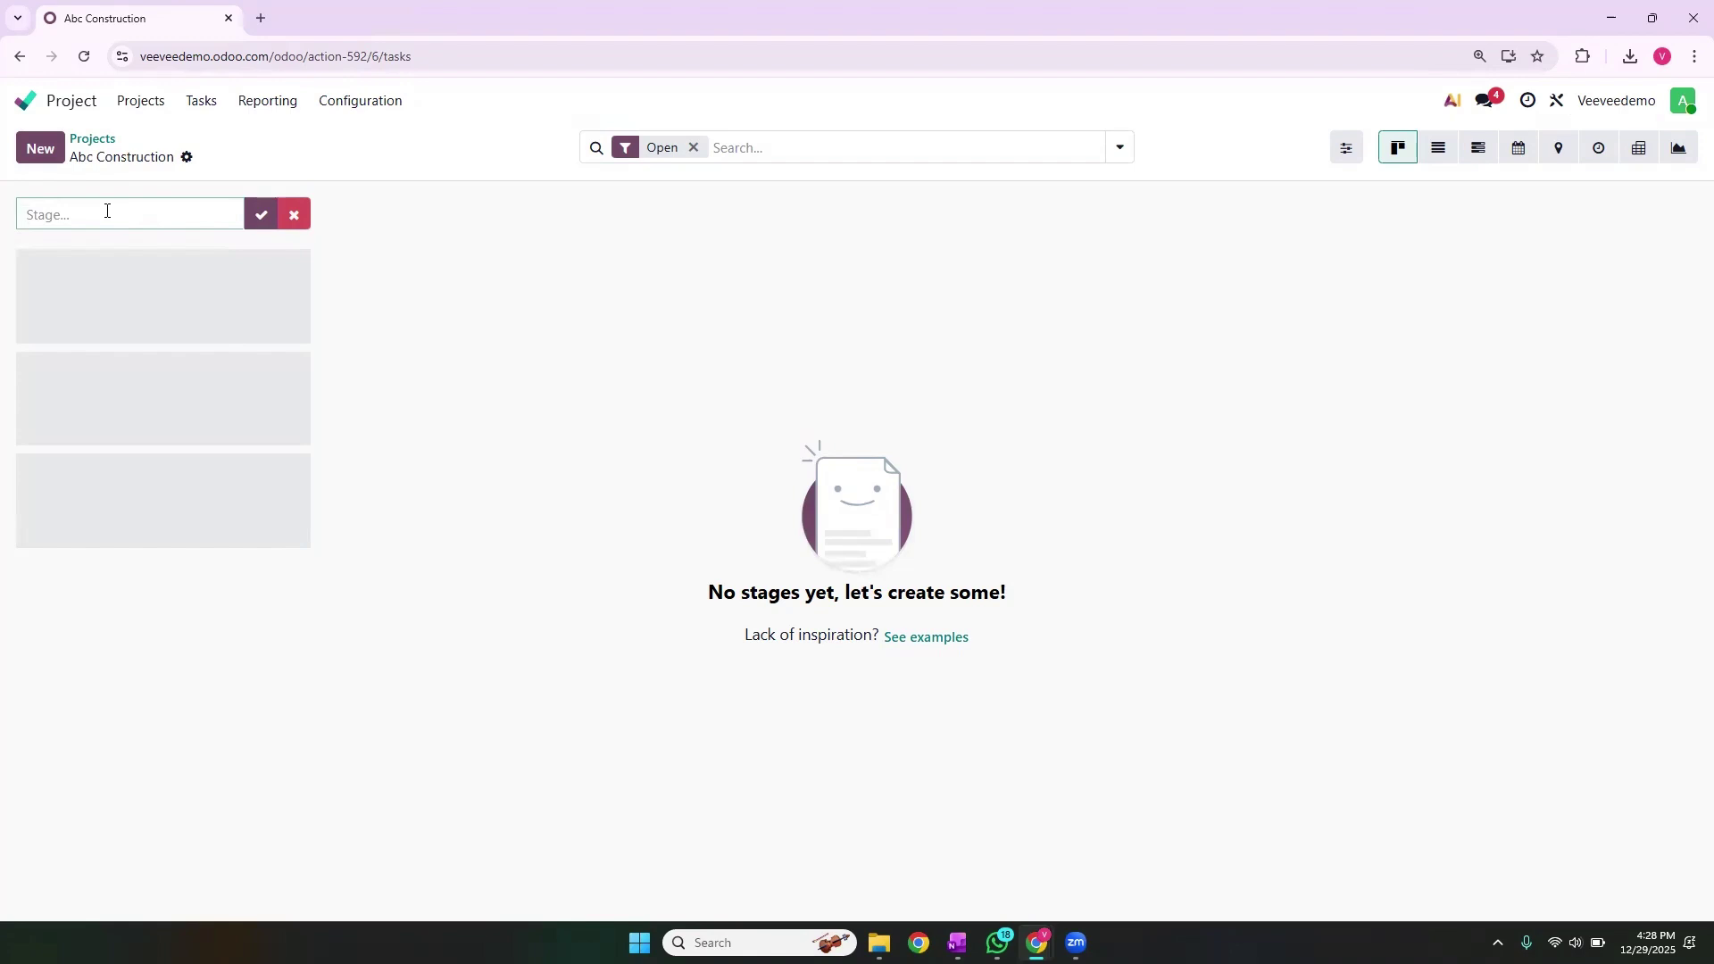
{"action": "type", "text": "New"}
{"action": "left_click", "coordinate": [260, 215]}
Create the task Test Task 1 in the New stage and assign it to DemoCompany.
{"action": "left_click", "coordinate": [41, 157]}
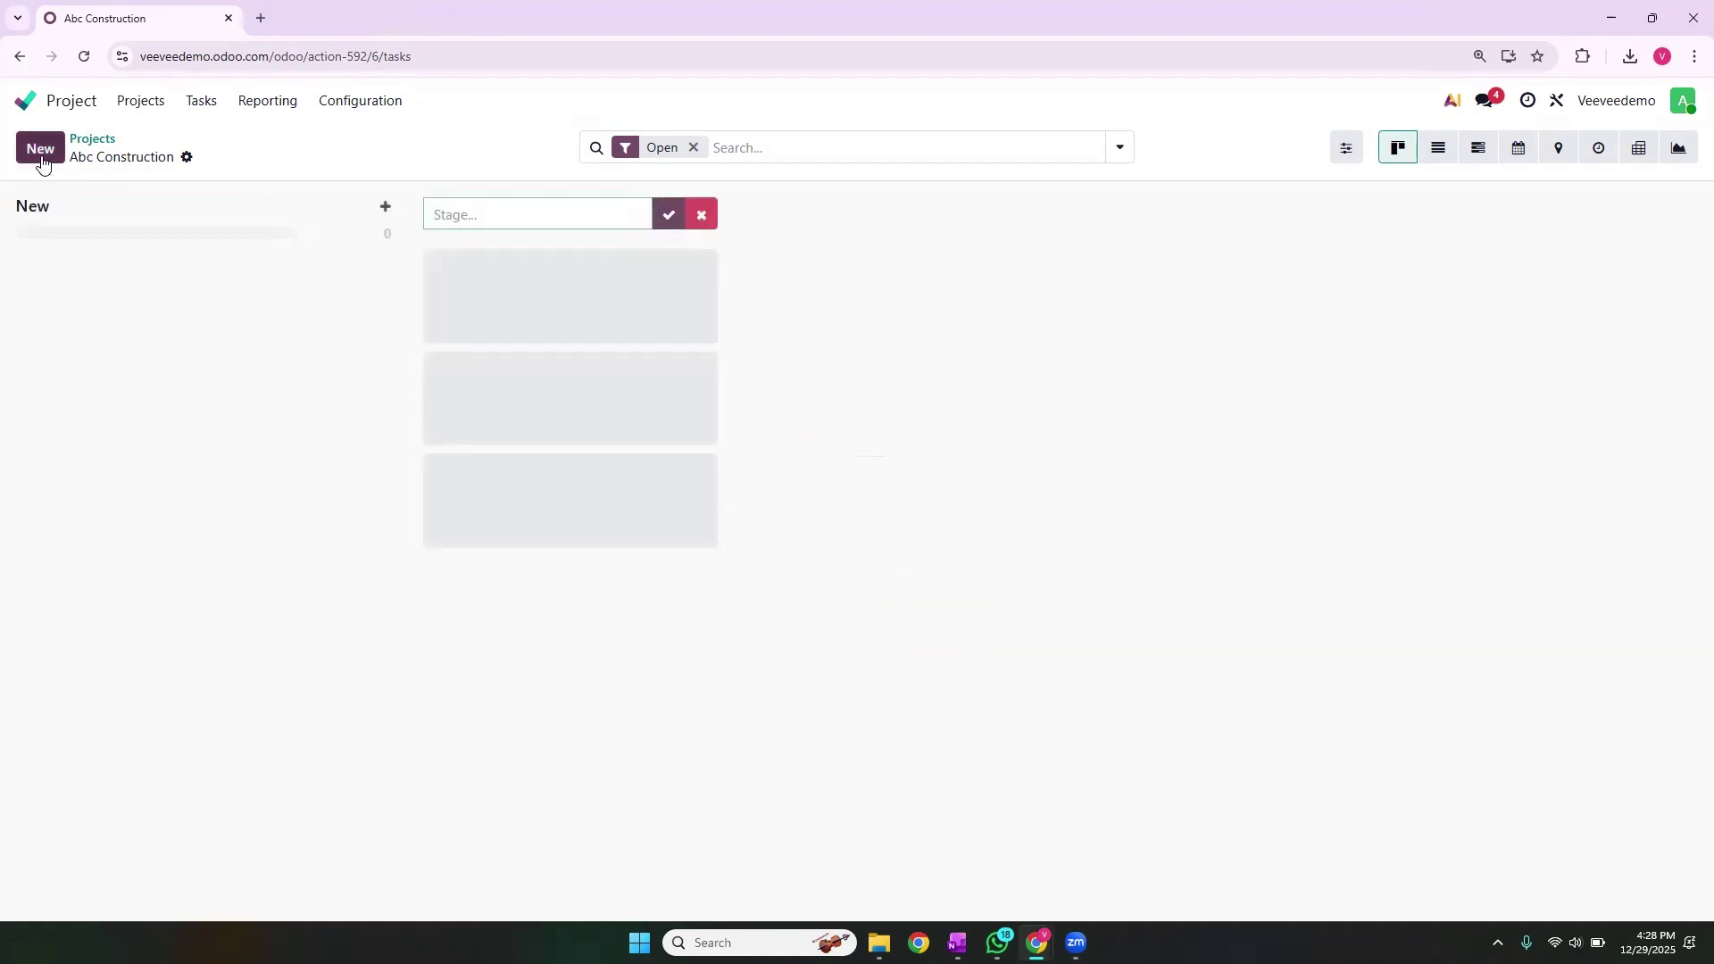
{"action": "type", "text": "Test Task"}
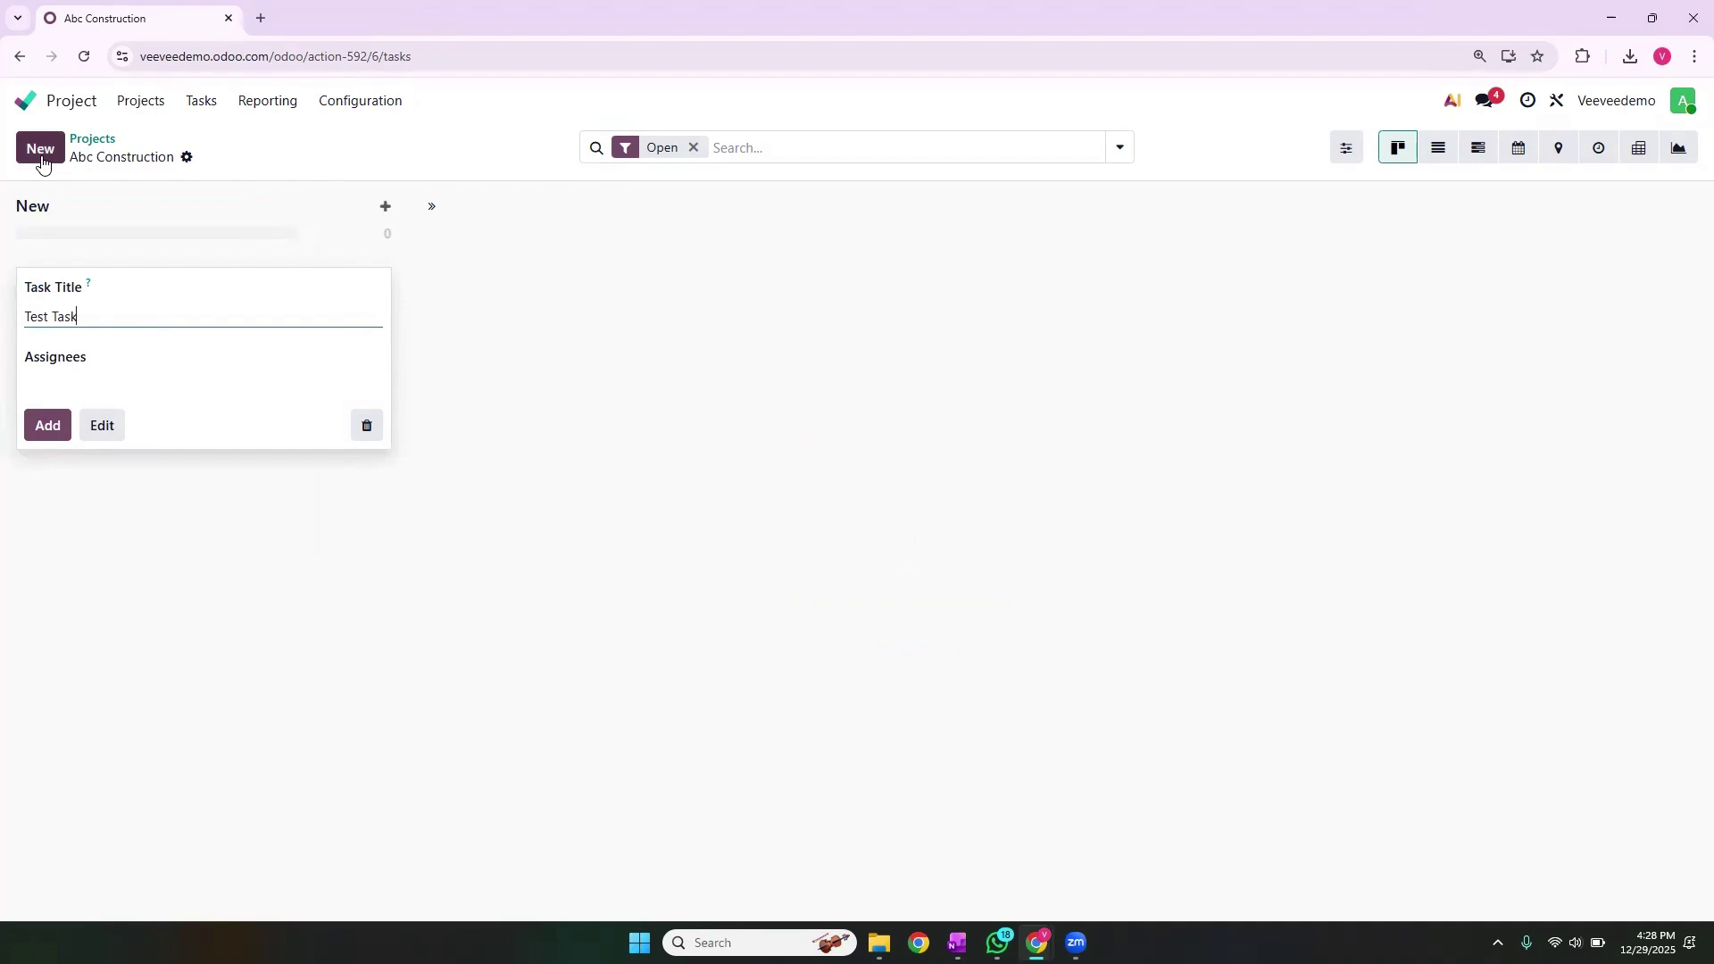
{"action": "type", "text": " 1"}
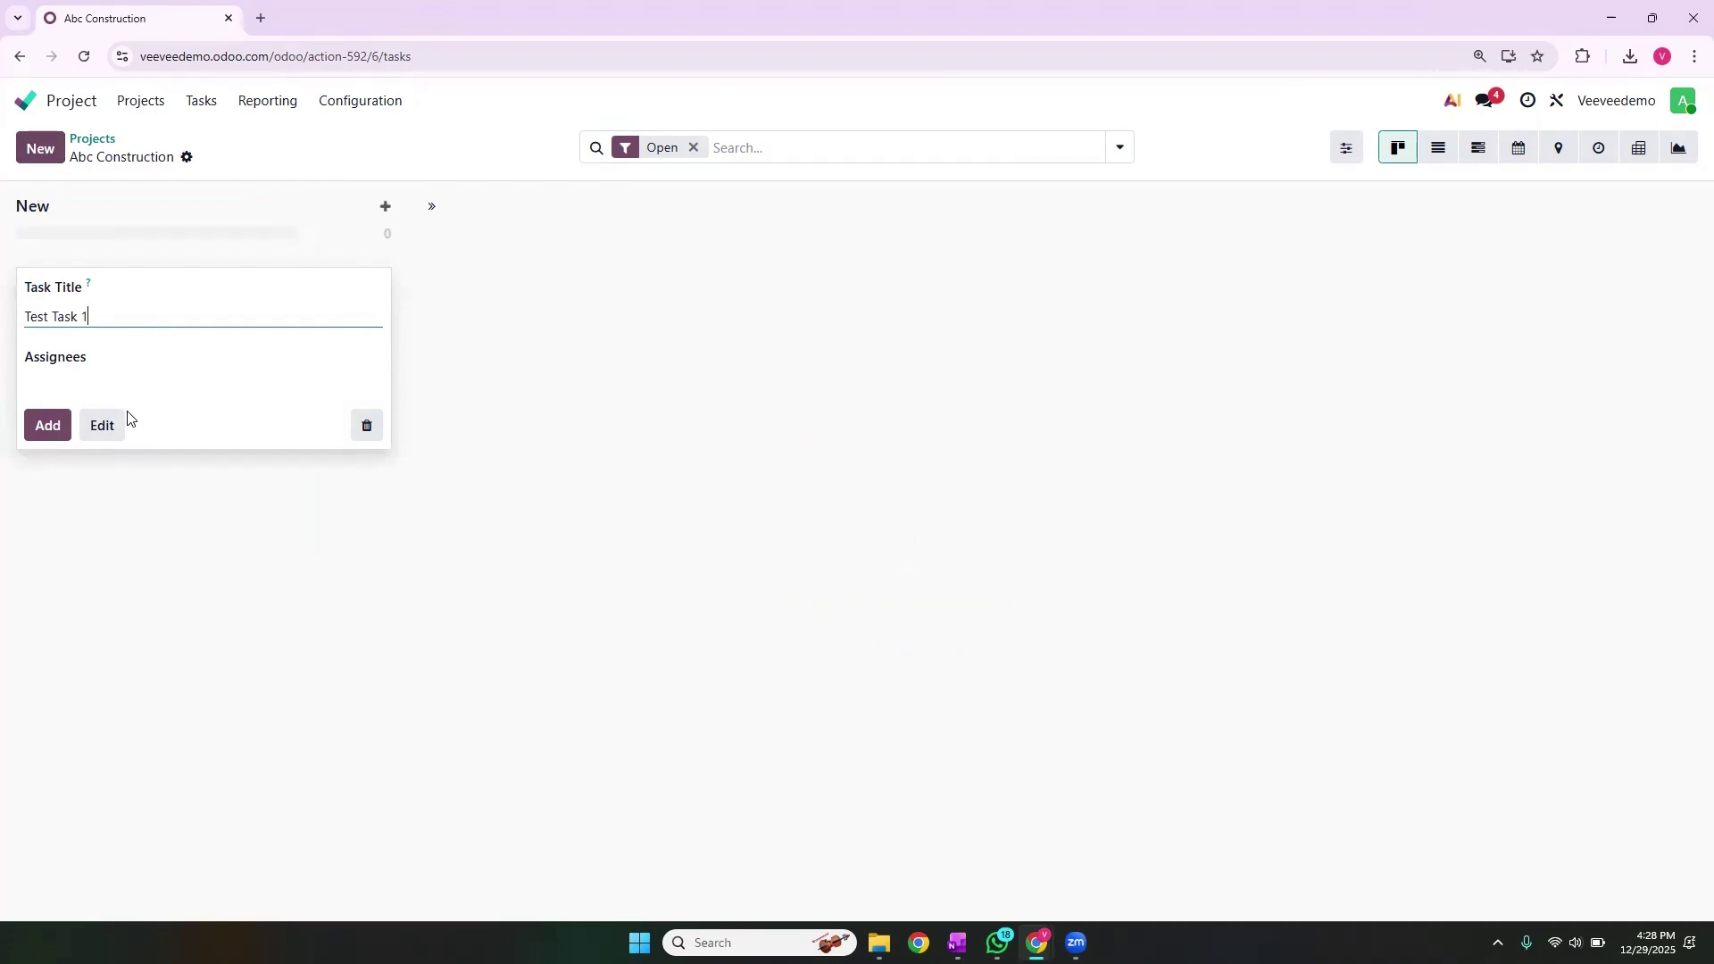
{"action": "left_click", "coordinate": [141, 380]}
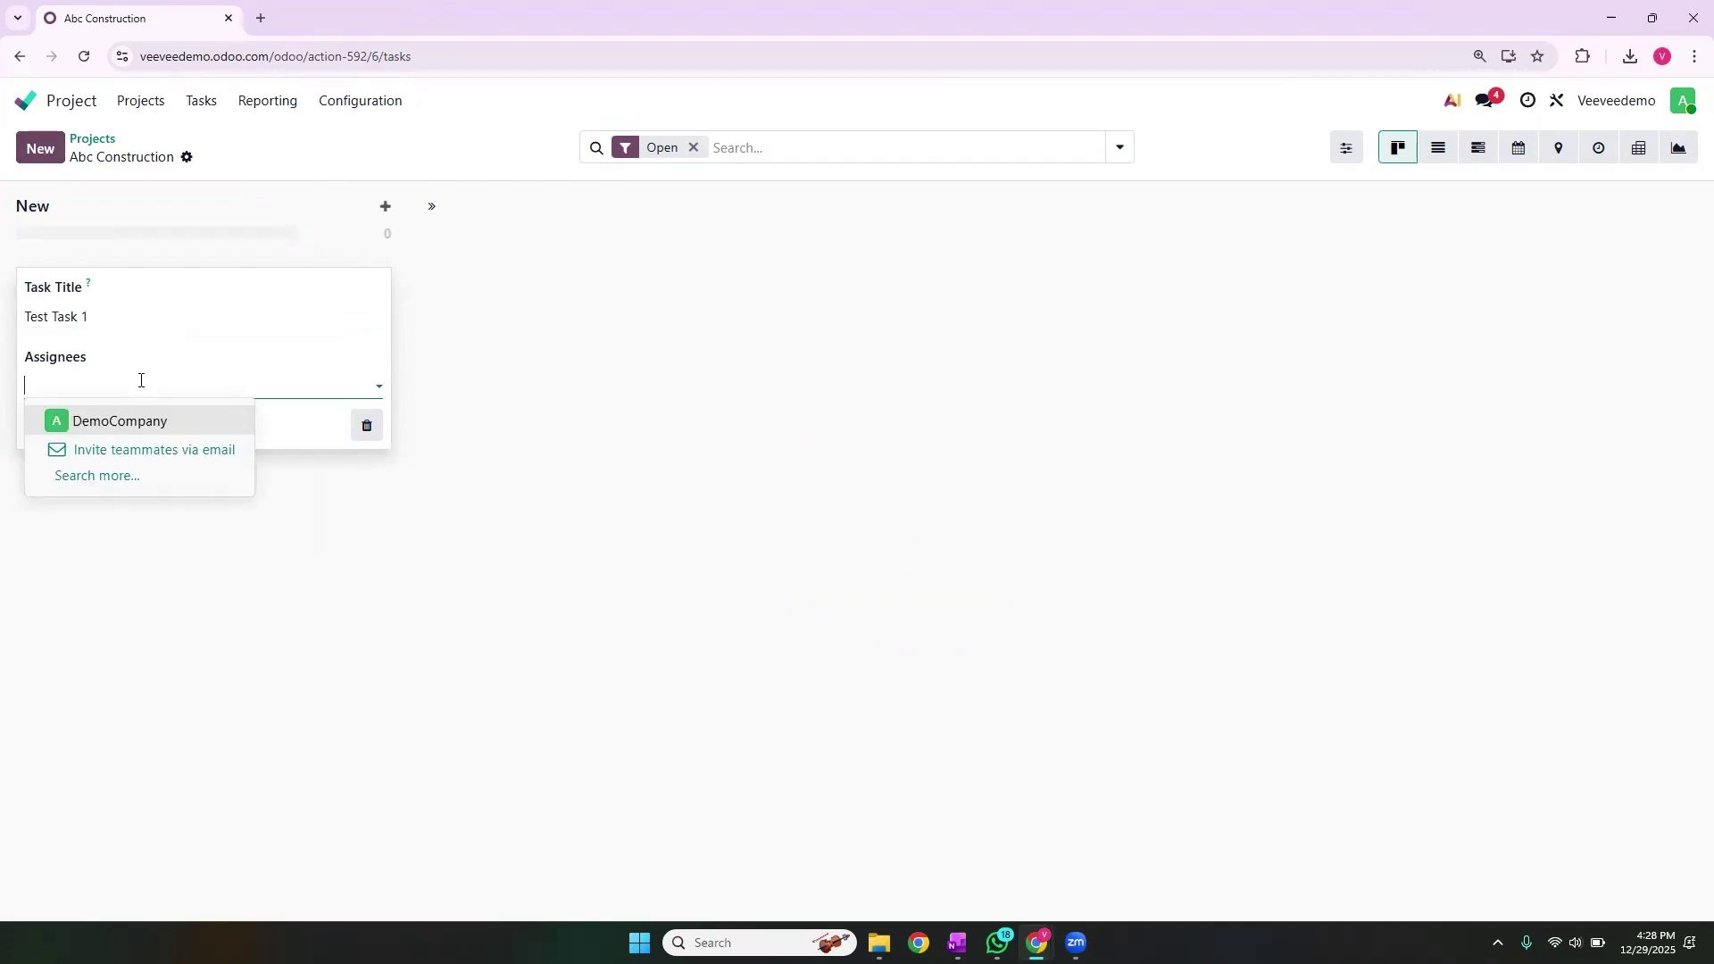
{"action": "left_click", "coordinate": [112, 423]}
{"action": "left_click", "coordinate": [42, 427]}
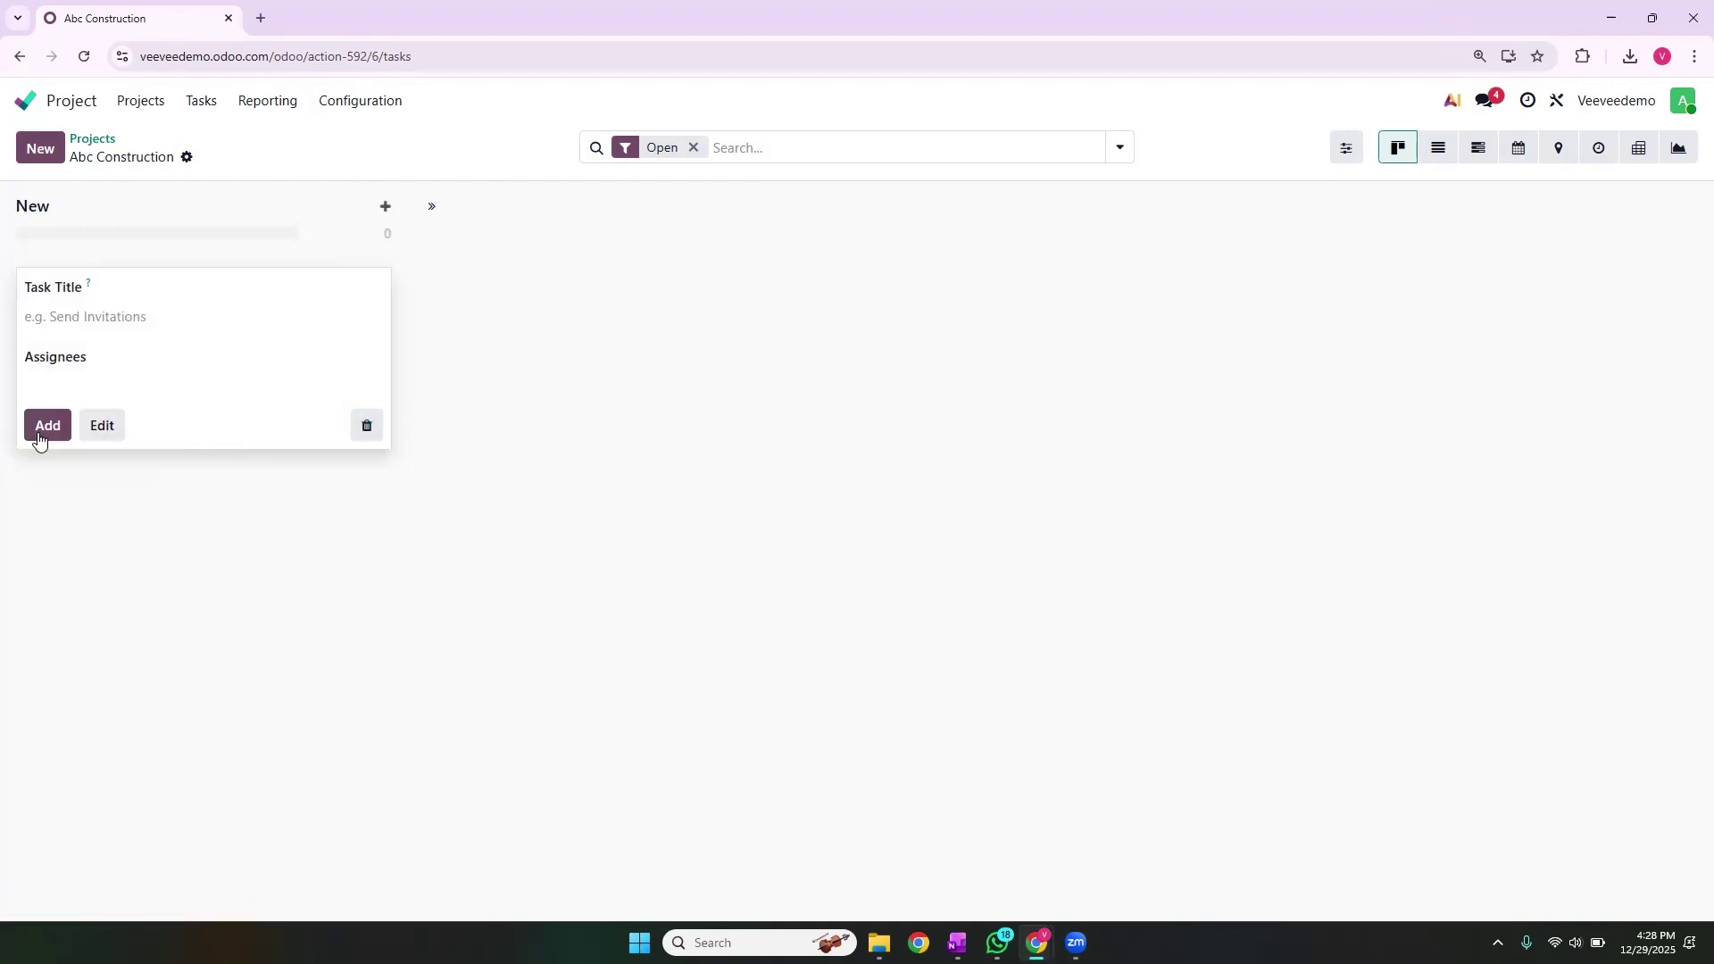
{"action": "left_click", "coordinate": [247, 399]}
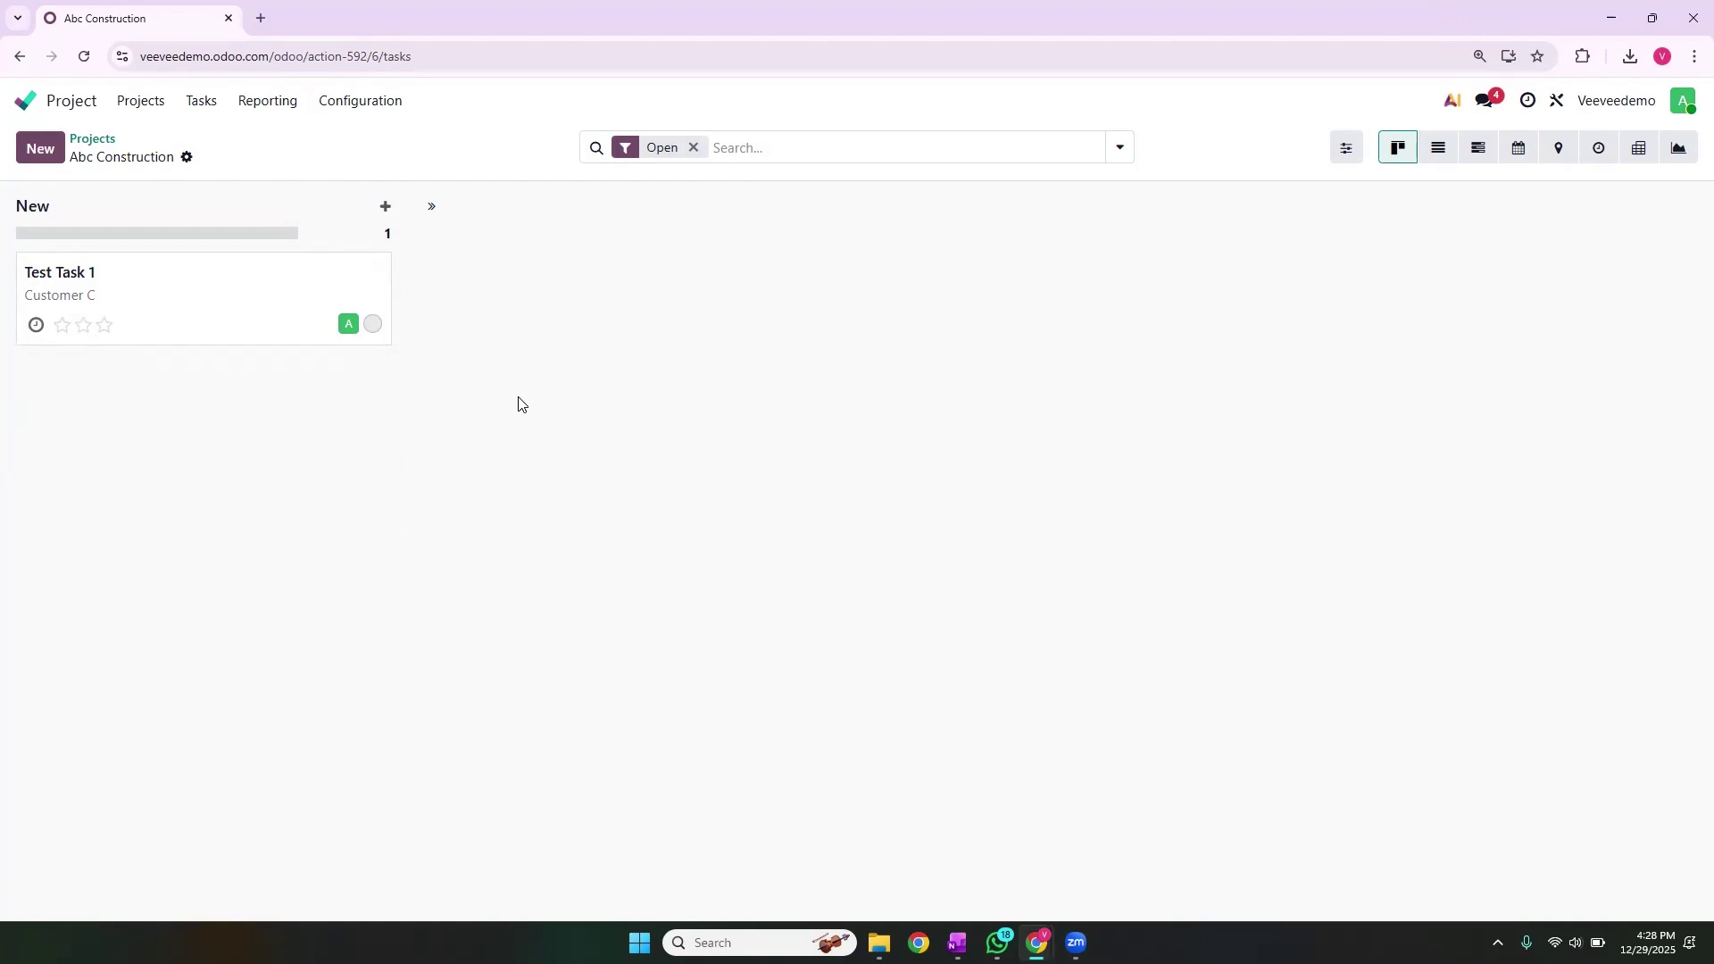
Show the project's top menu with Timesheets, Sales Orders, Invoices, Purchase Orders, Vendor Bills and Dashboard added.
{"action": "left_click", "coordinate": [1346, 157]}
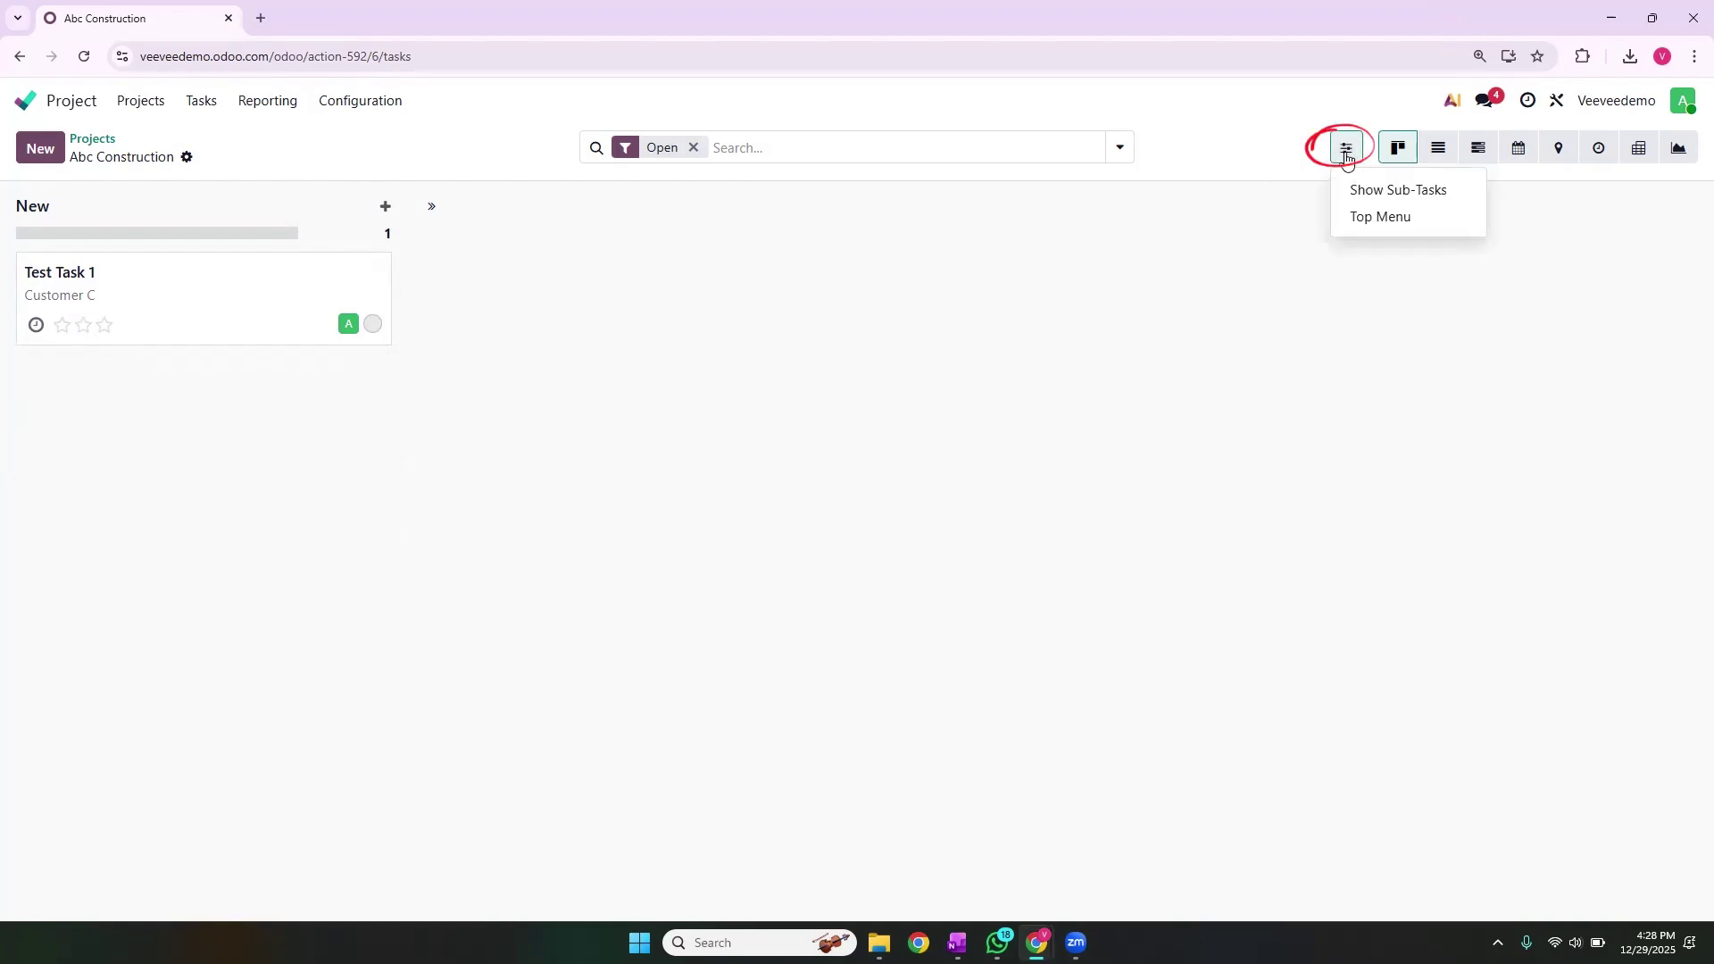
{"action": "left_click", "coordinate": [1381, 219]}
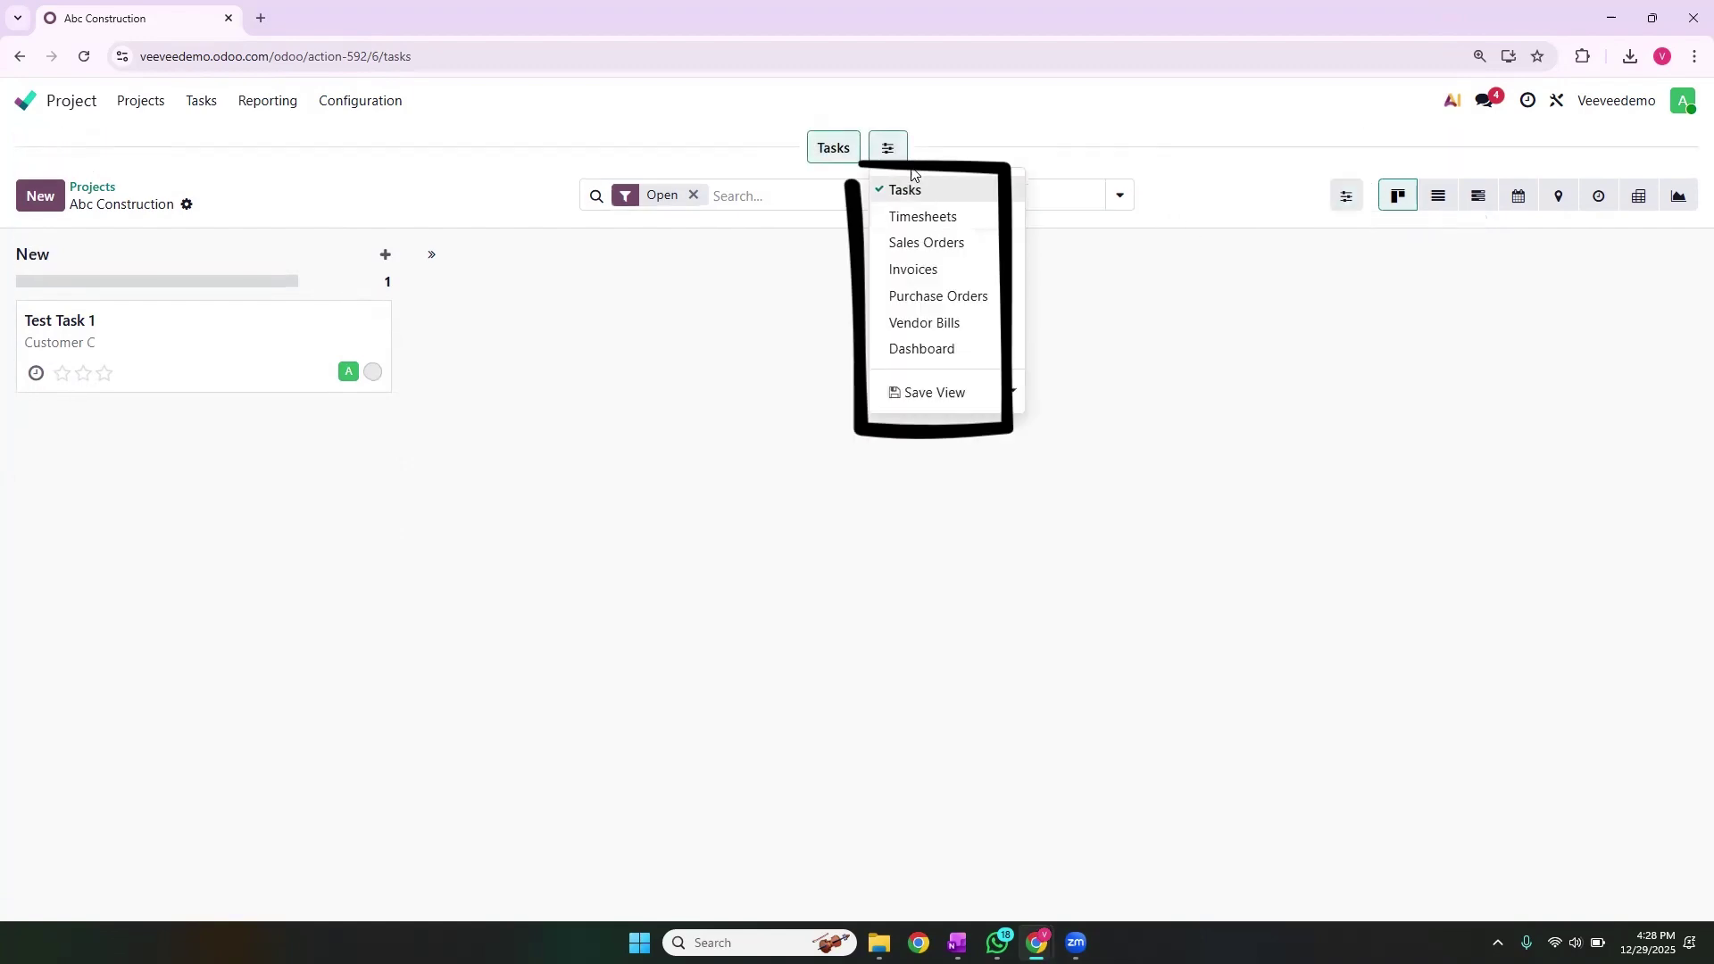
{"action": "left_click", "coordinate": [916, 219]}
{"action": "left_click", "coordinate": [918, 245]}
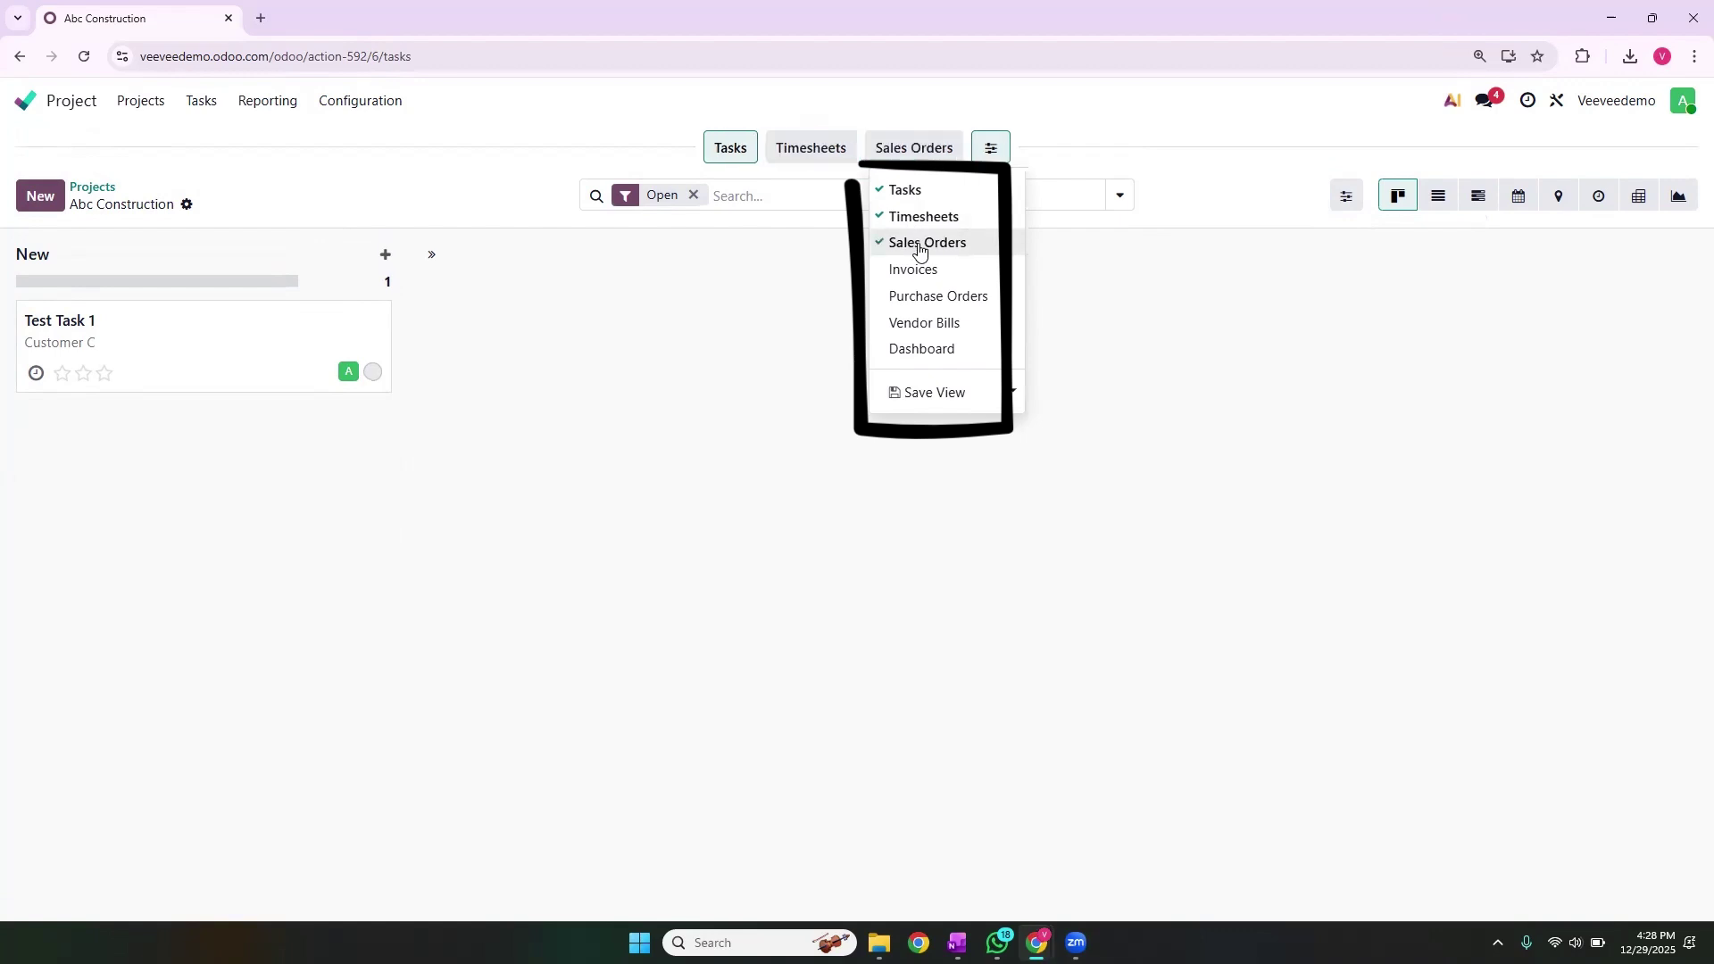
{"action": "left_click", "coordinate": [919, 276]}
{"action": "left_click", "coordinate": [918, 298]}
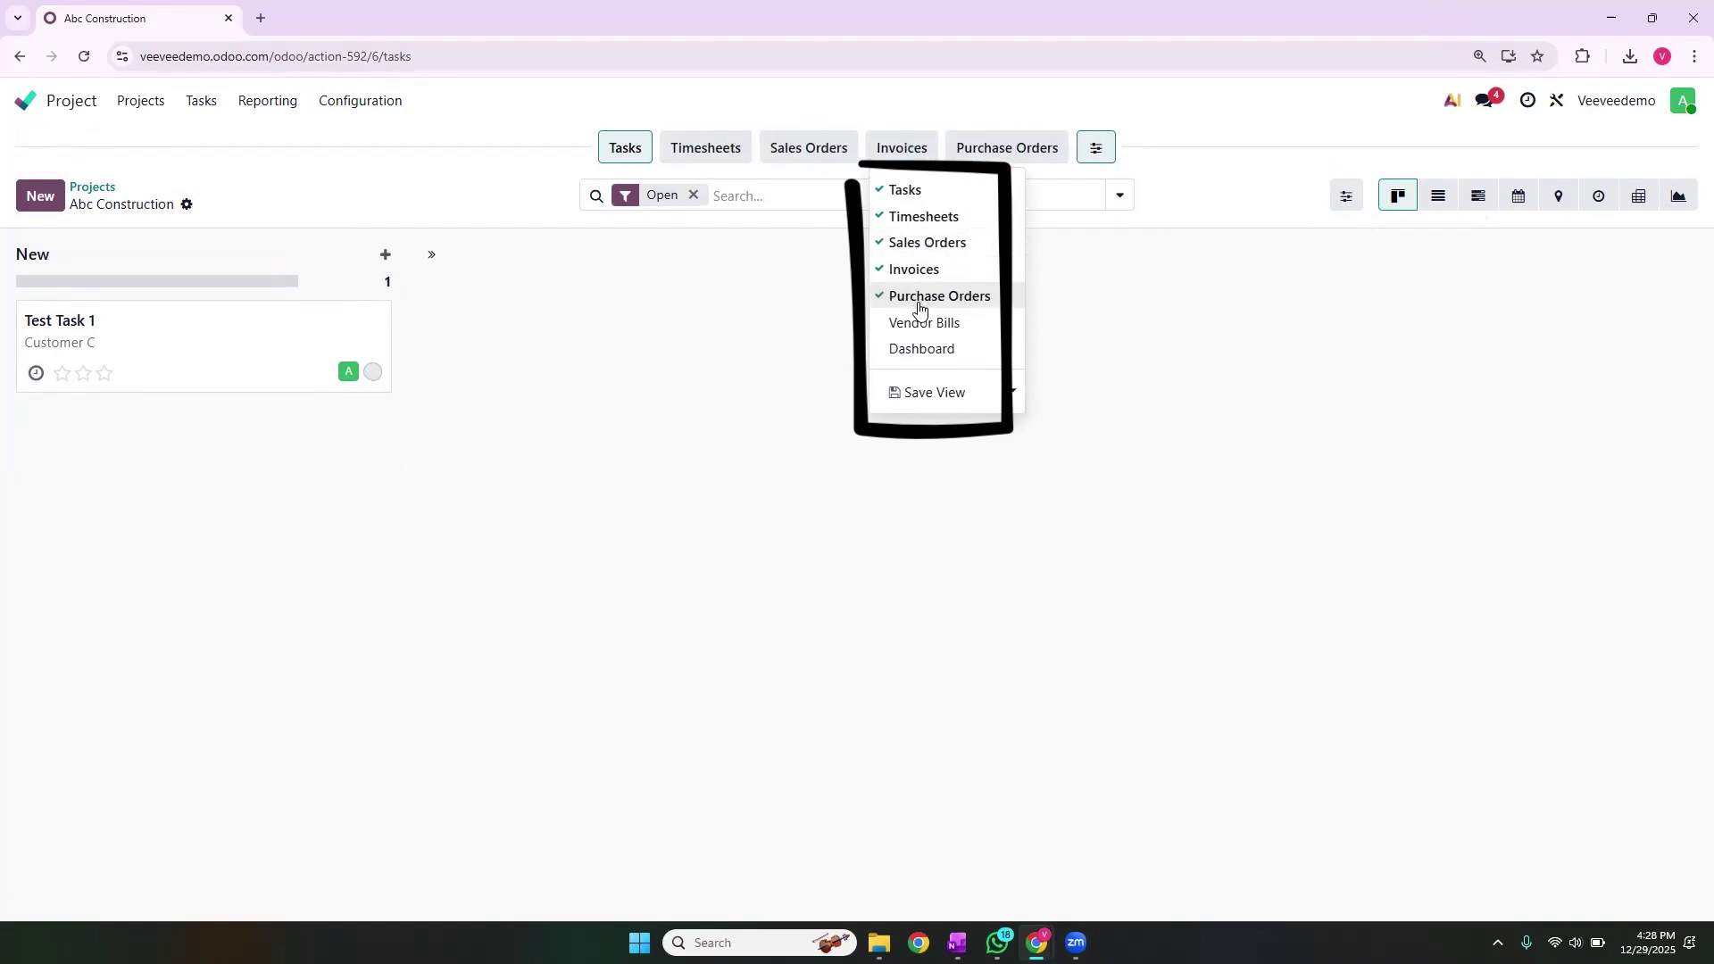
{"action": "left_click", "coordinate": [911, 326]}
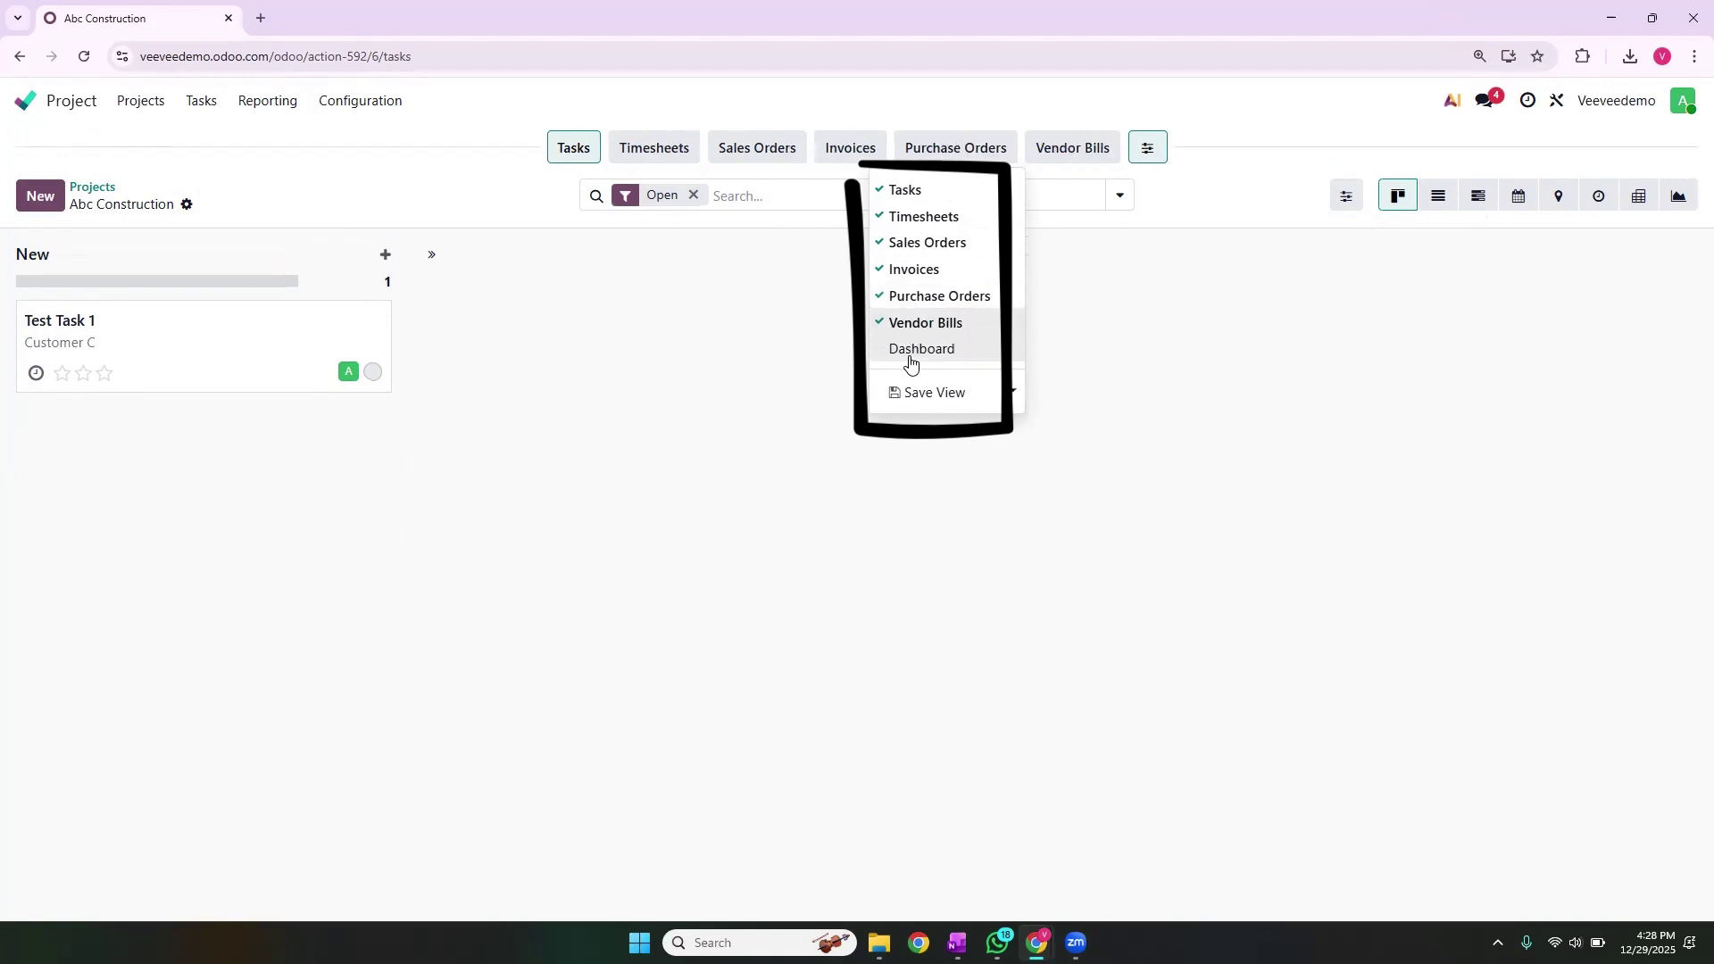
{"action": "left_click", "coordinate": [912, 352]}
{"action": "left_click", "coordinate": [730, 366]}
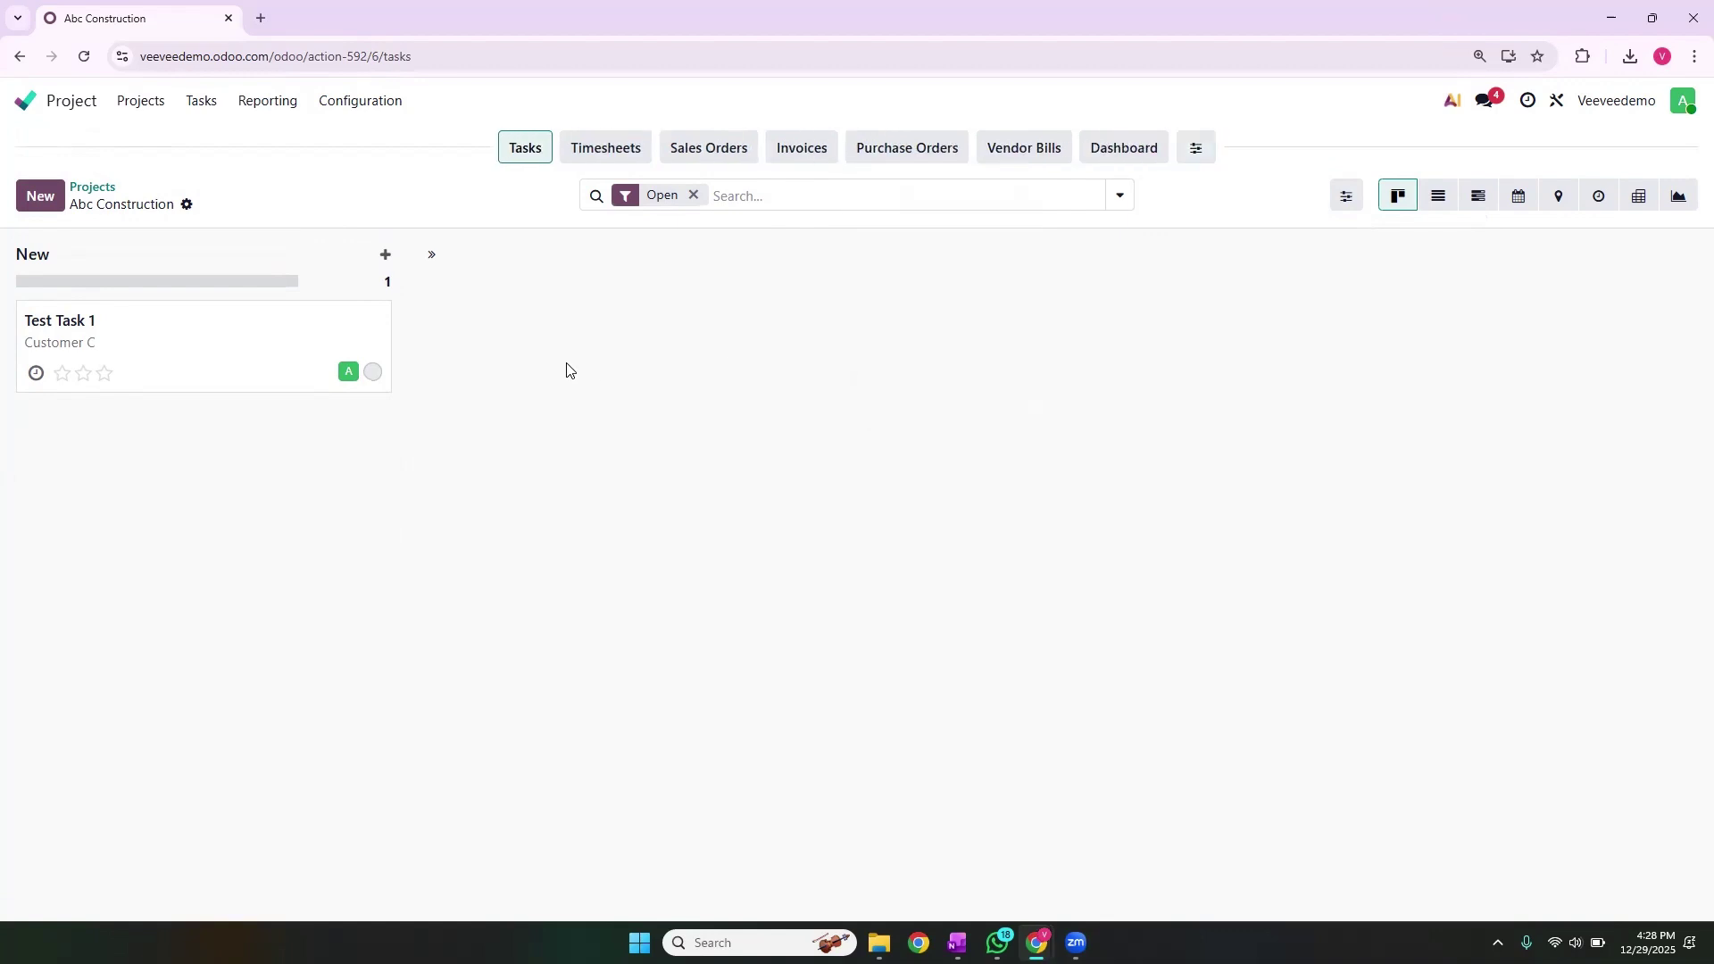
Run the timer on Test Task 1 and log 01:00 hour of time spent in its timesheet.
{"action": "left_click", "coordinate": [228, 355]}
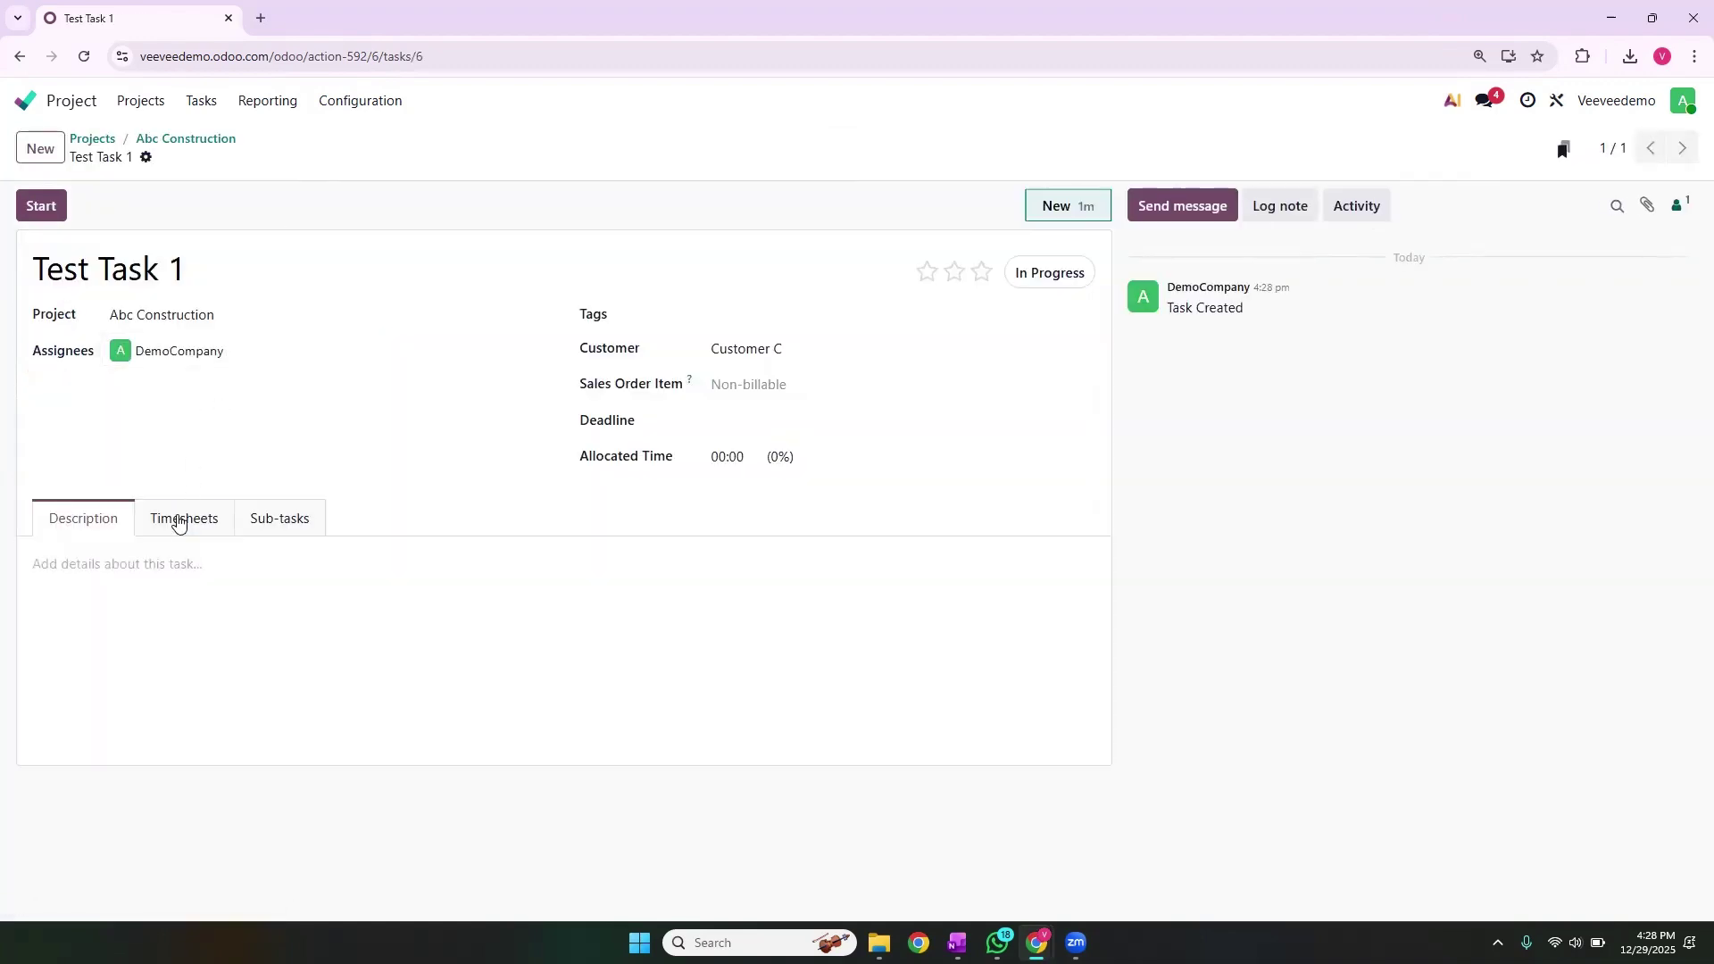
{"action": "left_click", "coordinate": [179, 521]}
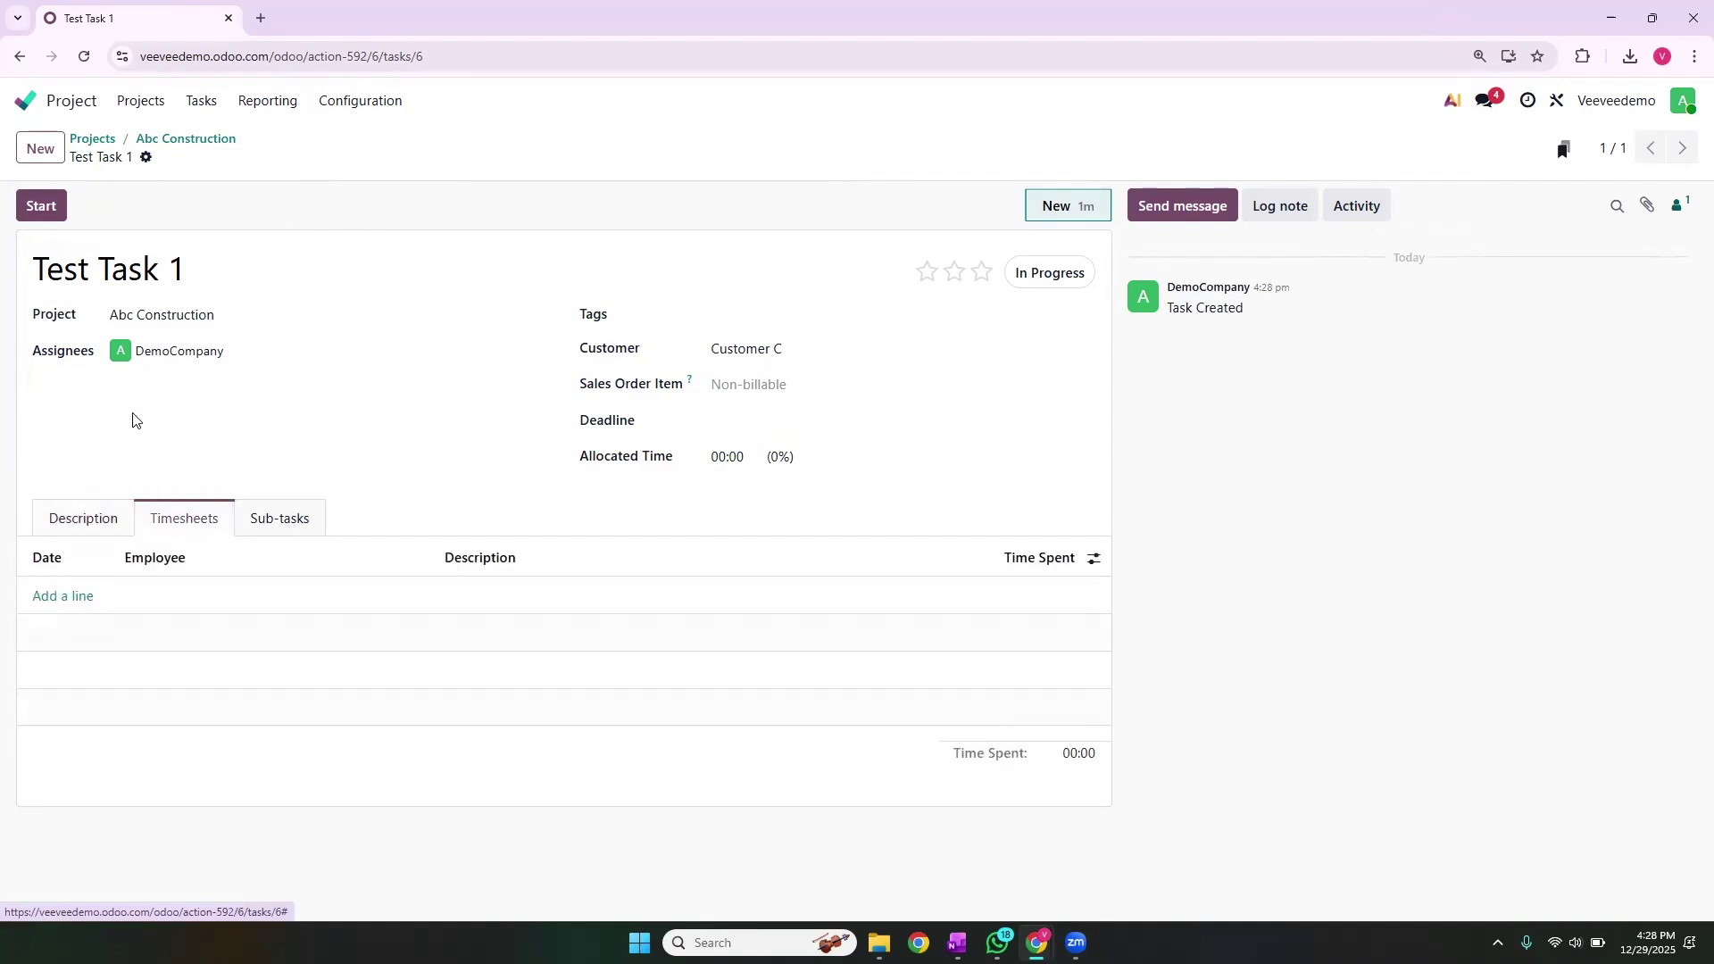
{"action": "left_click", "coordinate": [41, 206]}
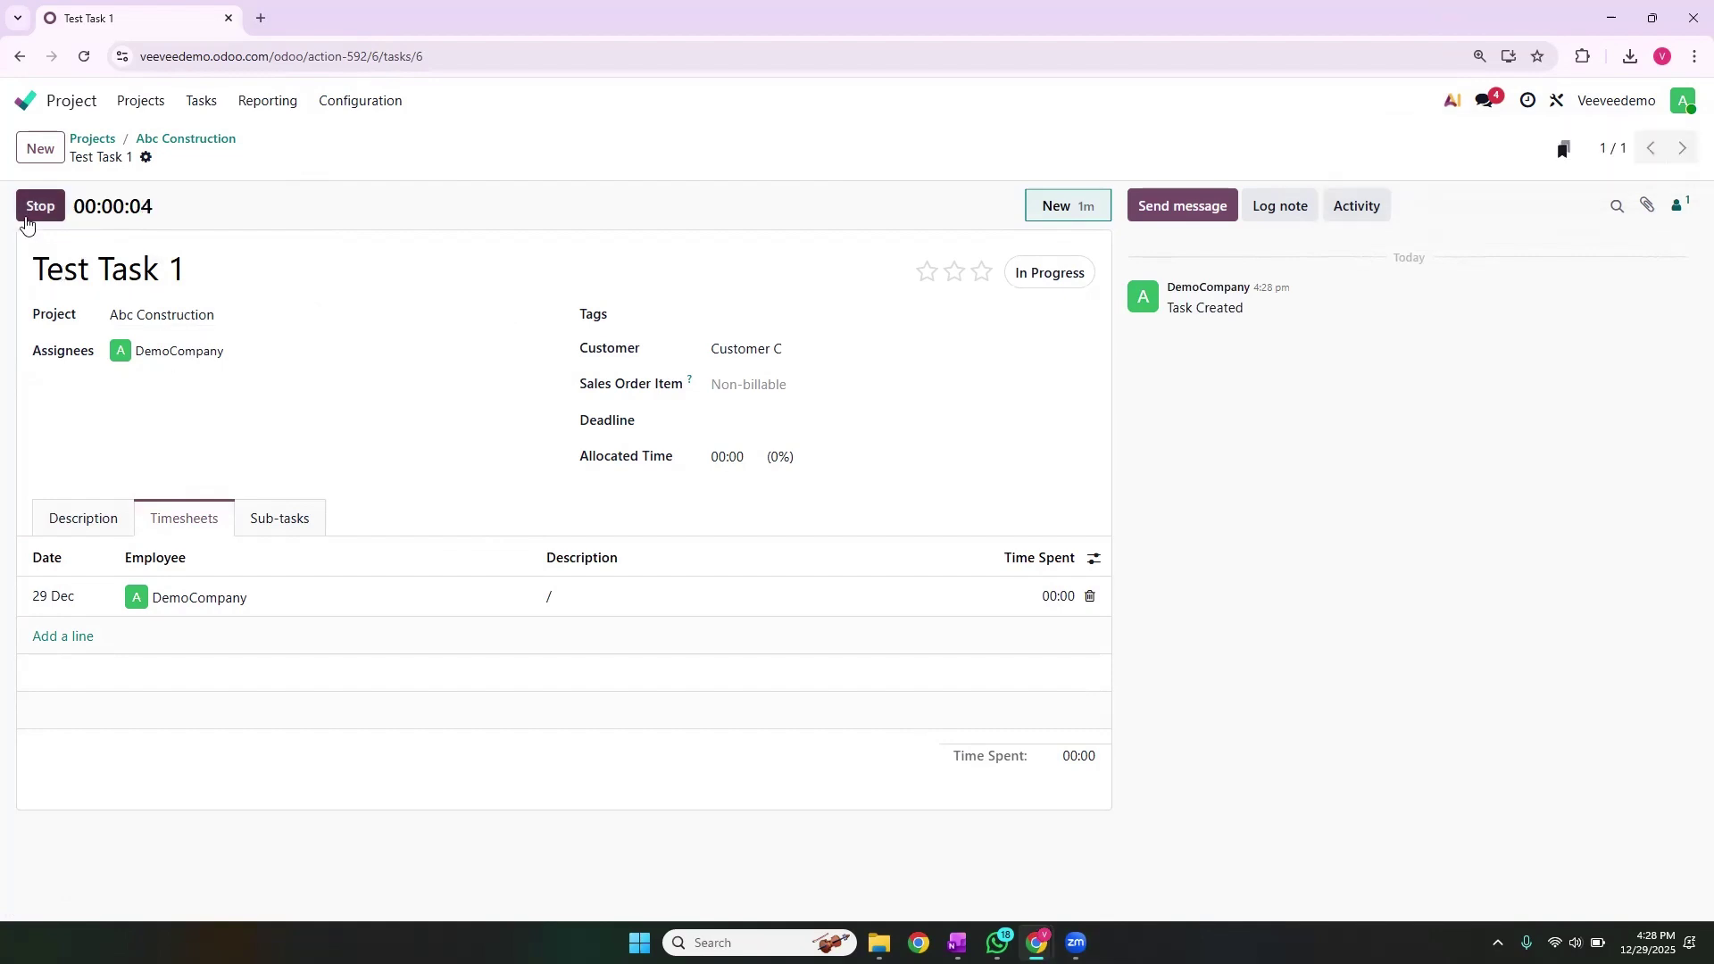
{"action": "left_click", "coordinate": [30, 210]}
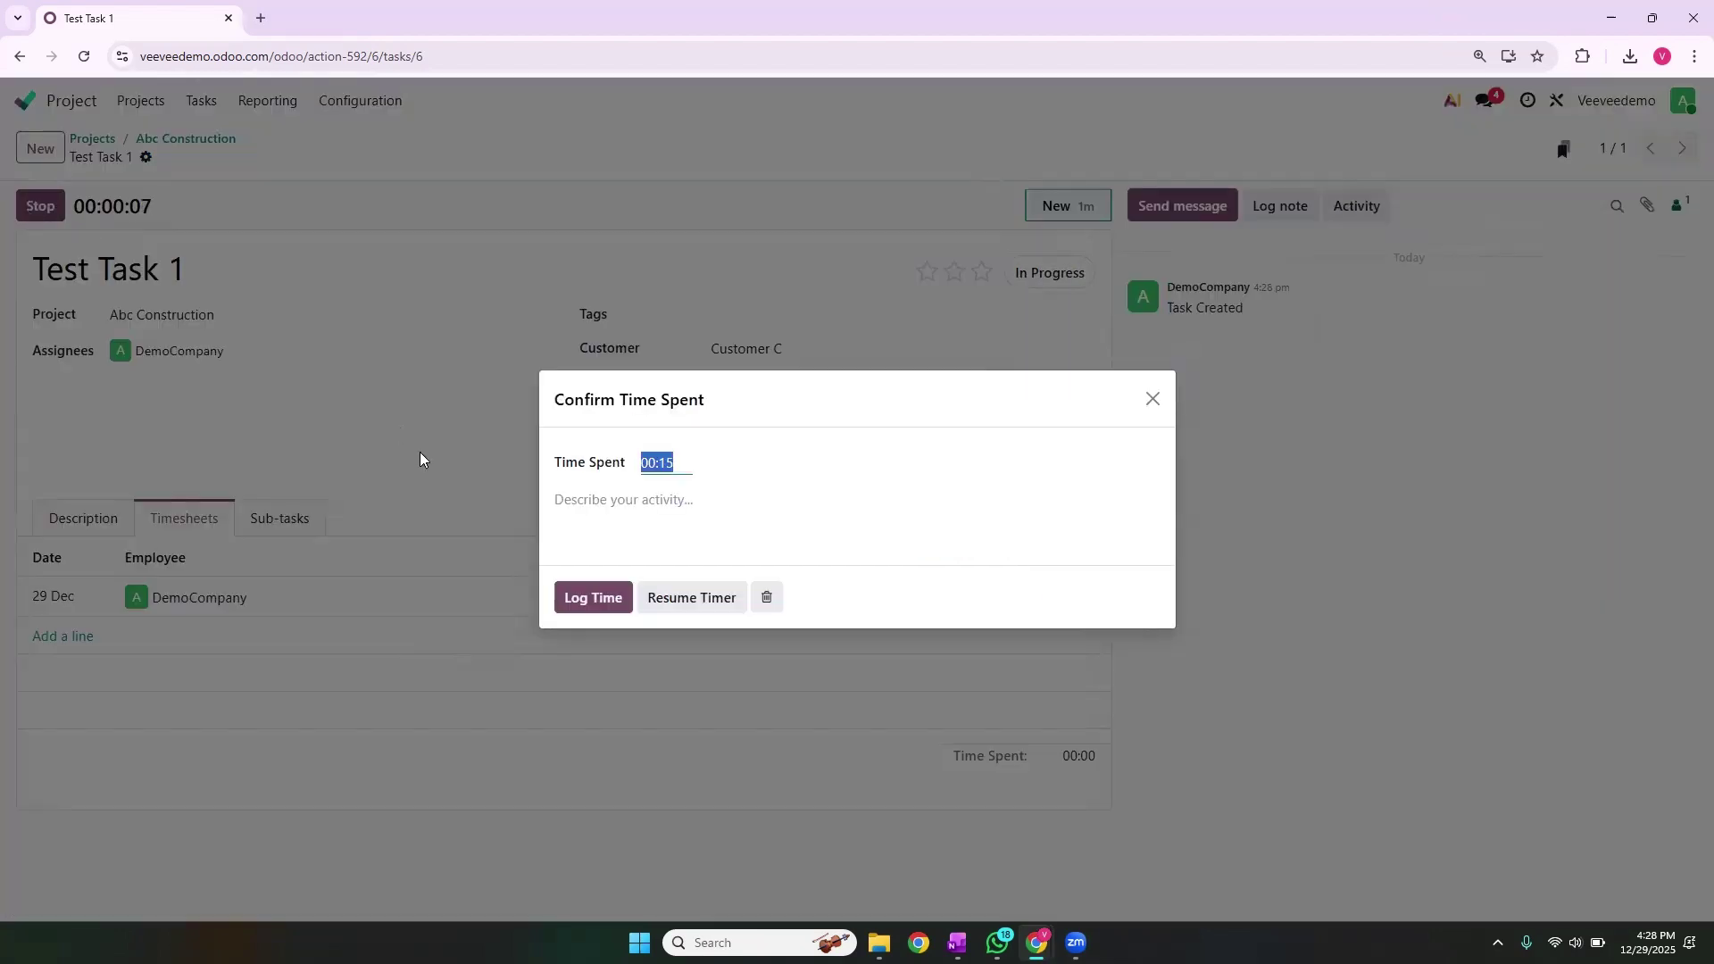
{"action": "type", "text": "1"}
{"action": "left_click", "coordinate": [612, 507]}
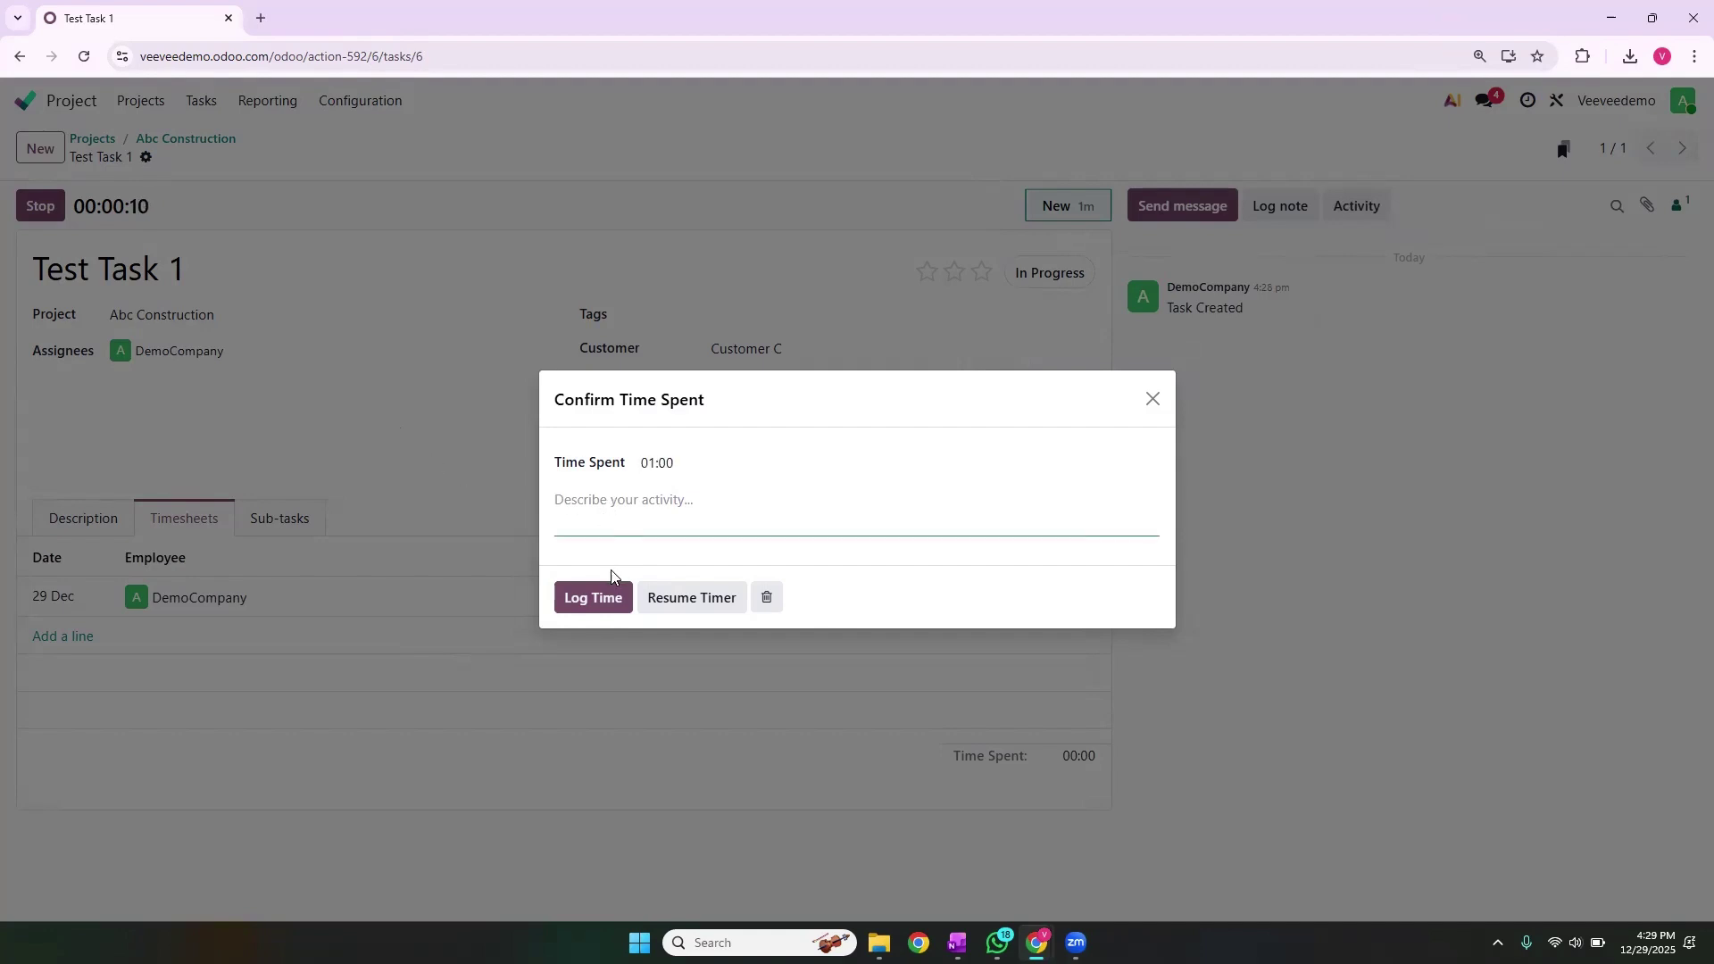
{"action": "left_click", "coordinate": [580, 598]}
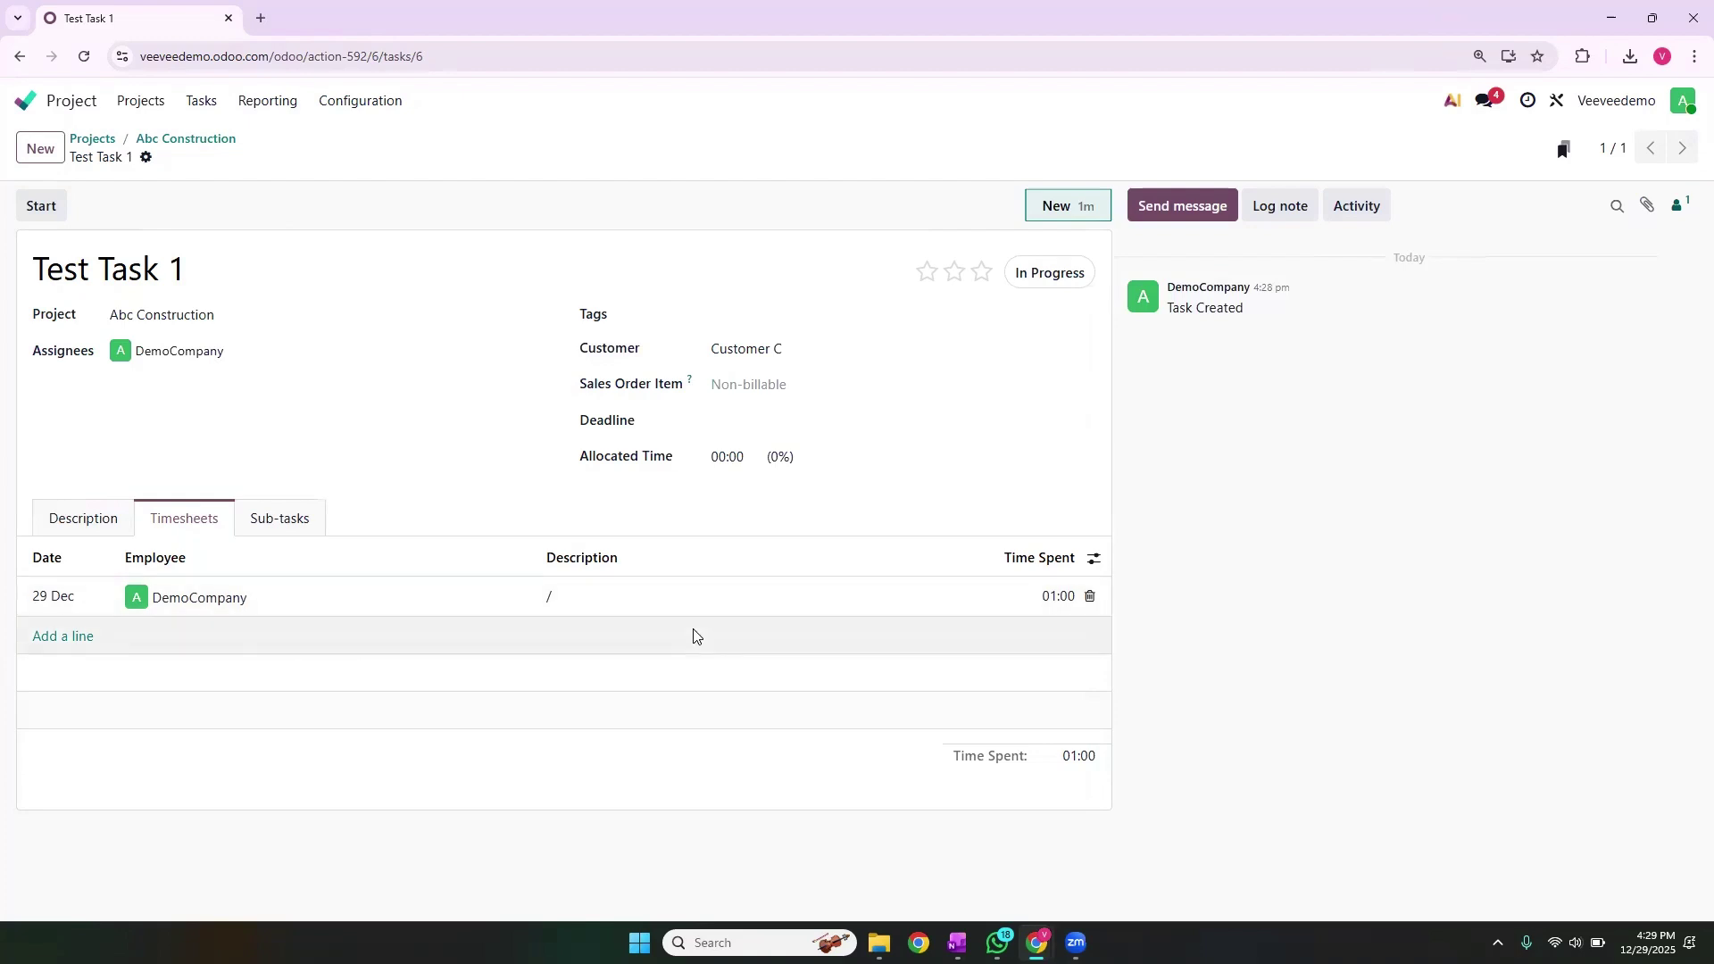
Describe the 29 Dec timesheet entry as Development and save the task.
{"action": "left_click", "coordinate": [566, 596]}
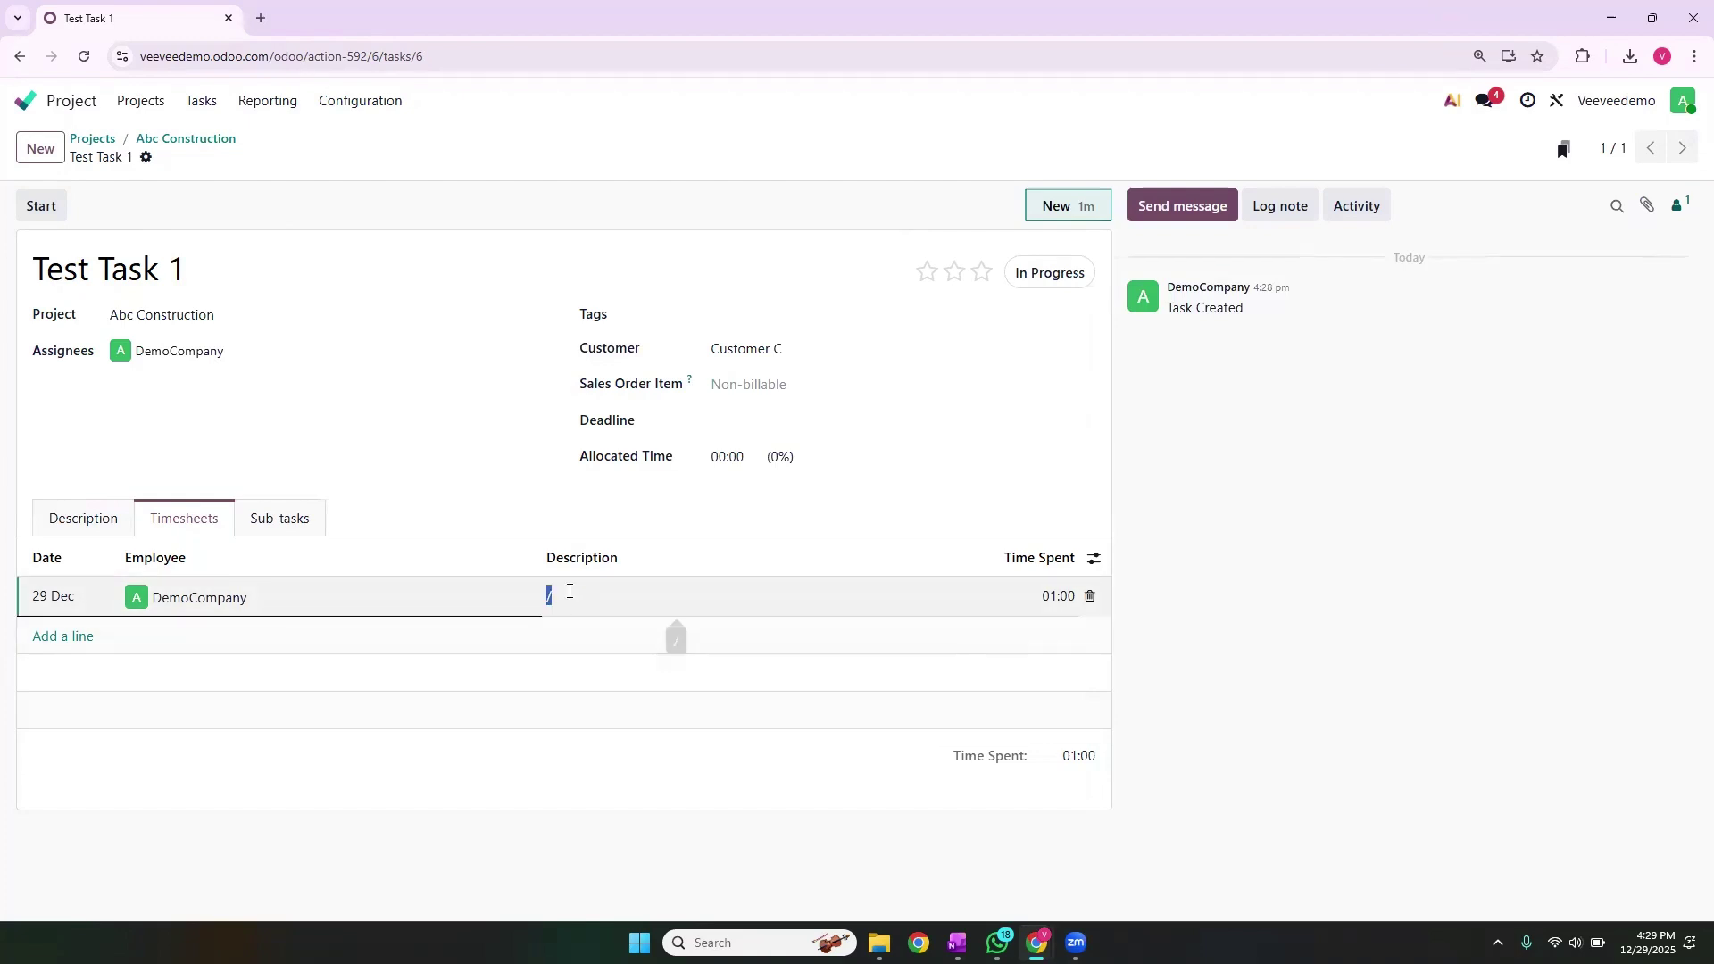
{"action": "type", "text": "Development"}
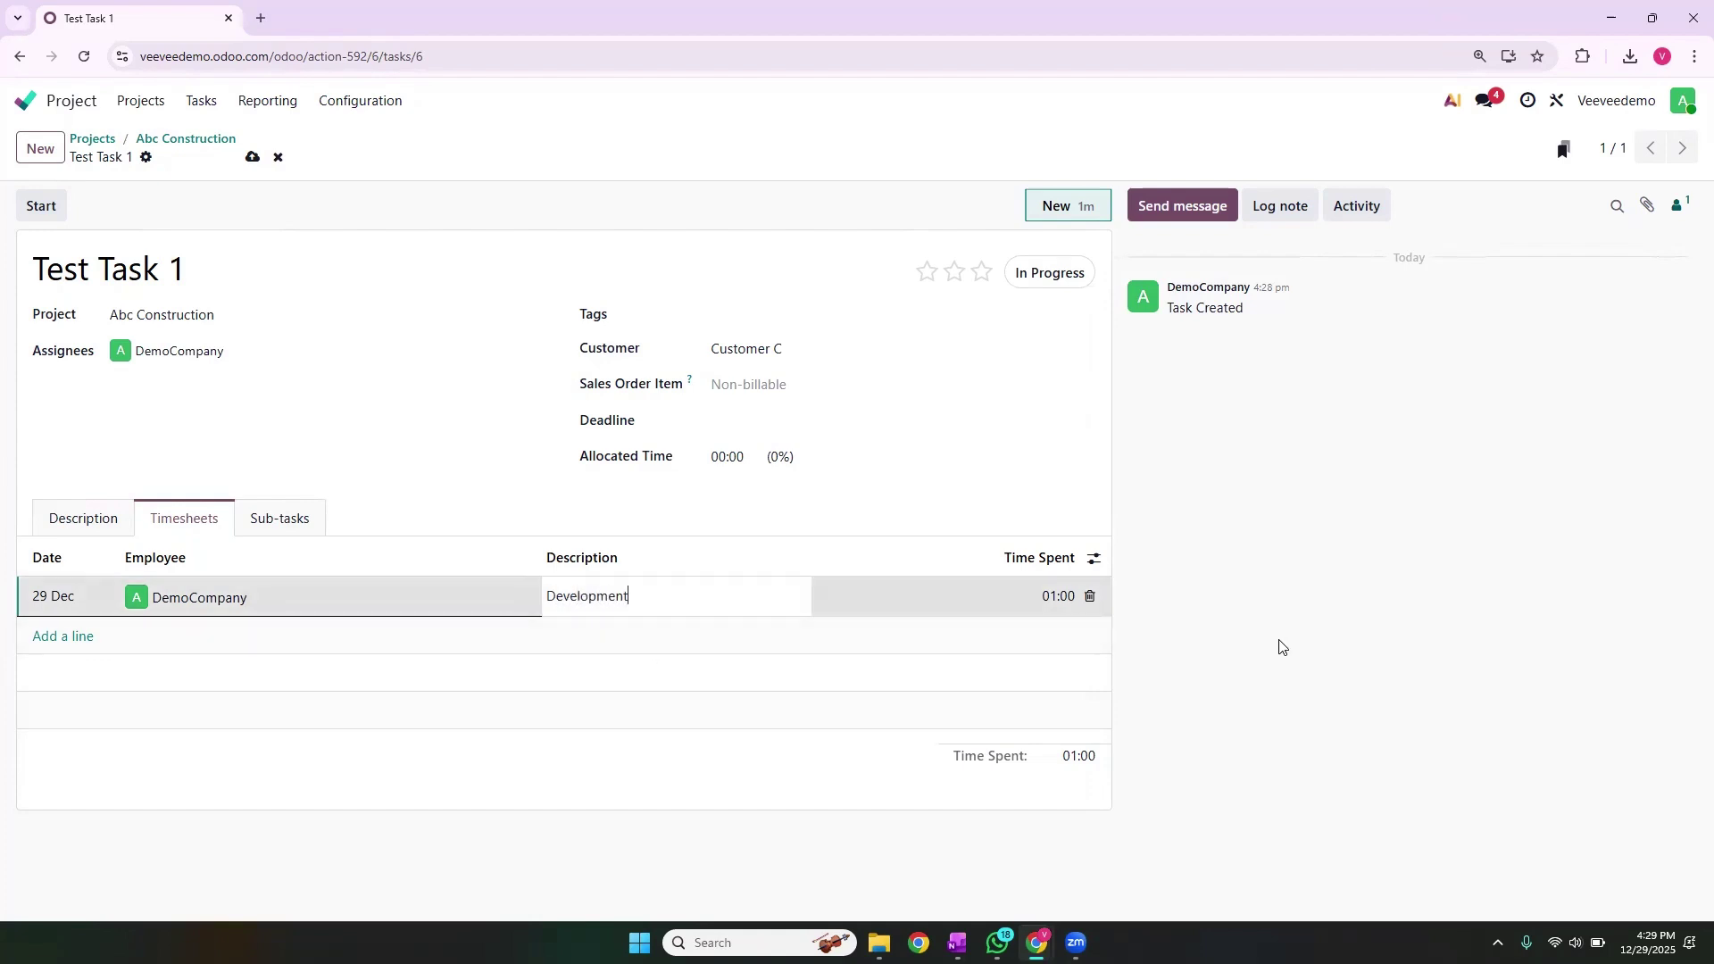
{"action": "key", "text": "Return"}
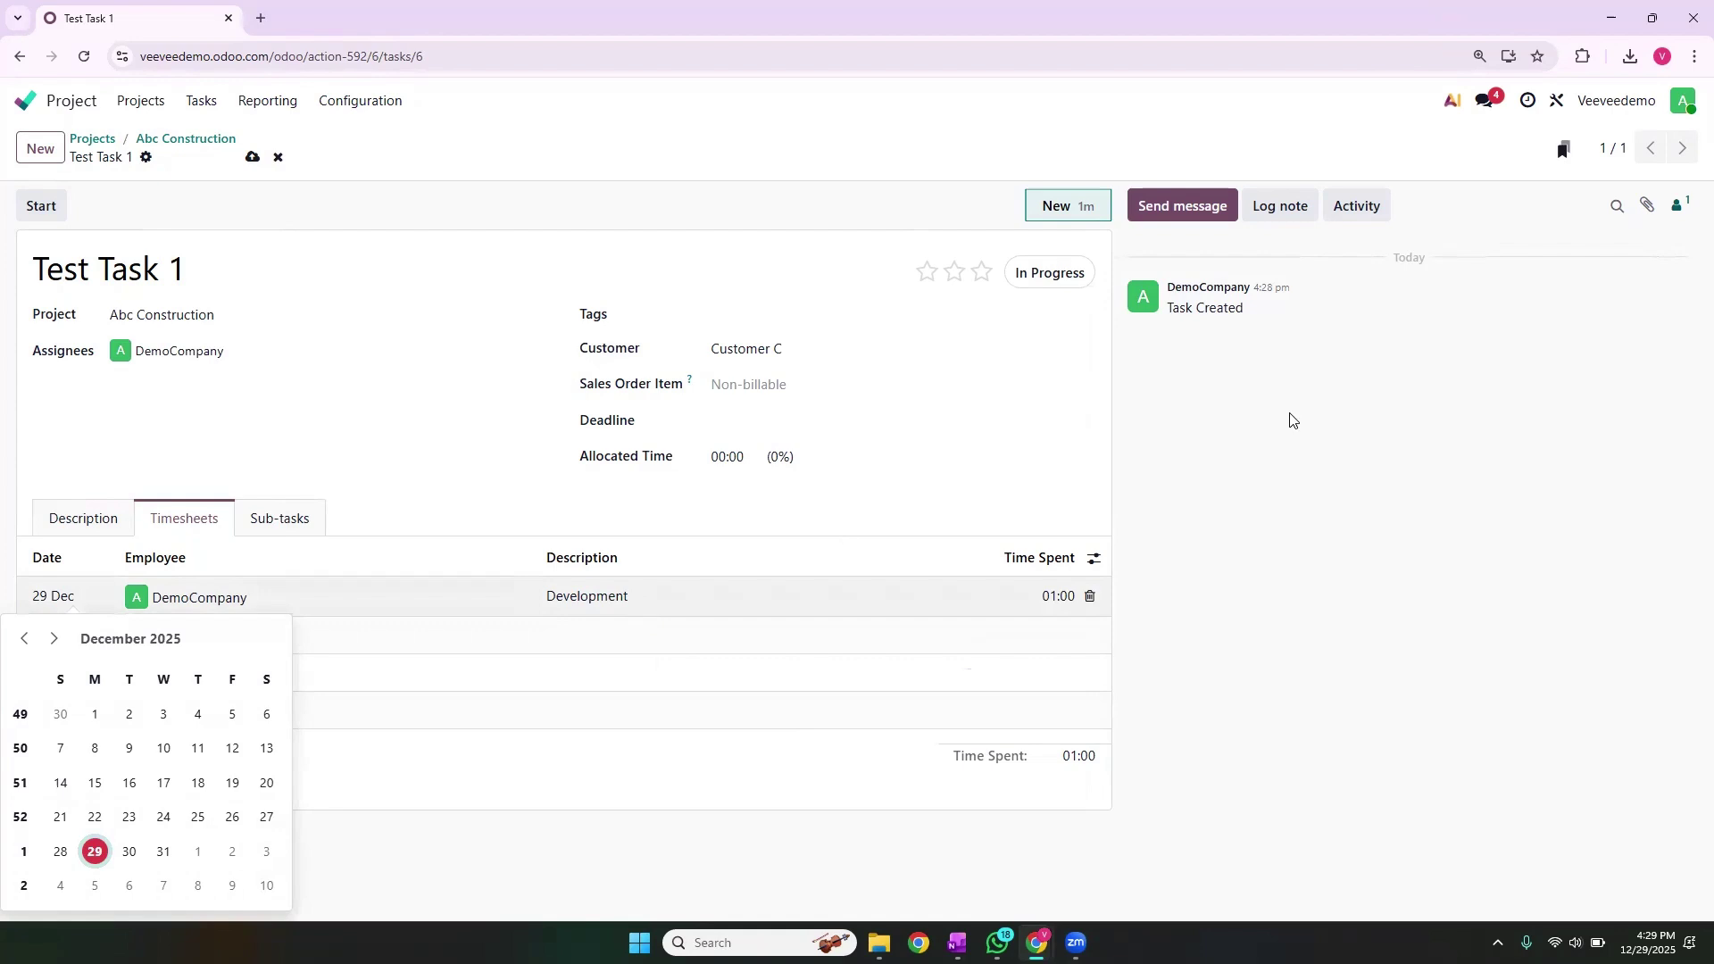
{"action": "left_click", "coordinate": [432, 339]}
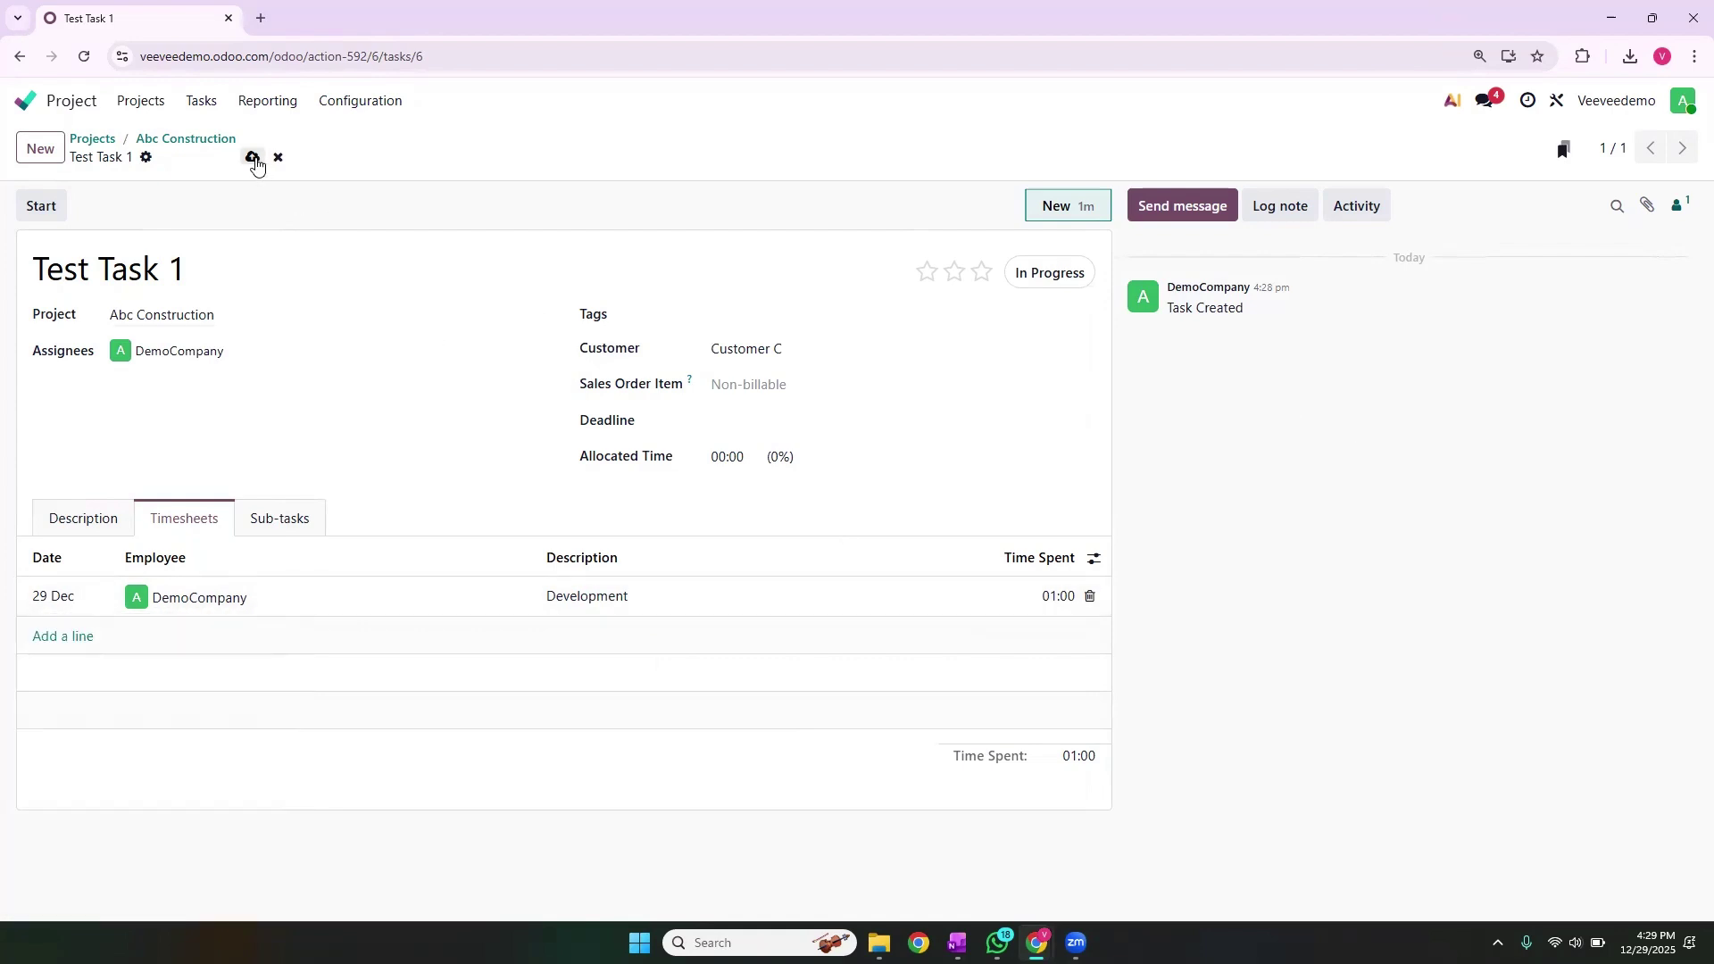
{"action": "left_click", "coordinate": [253, 157]}
Return to the Abc Construction project and review its timesheet entries.
{"action": "left_click", "coordinate": [188, 139]}
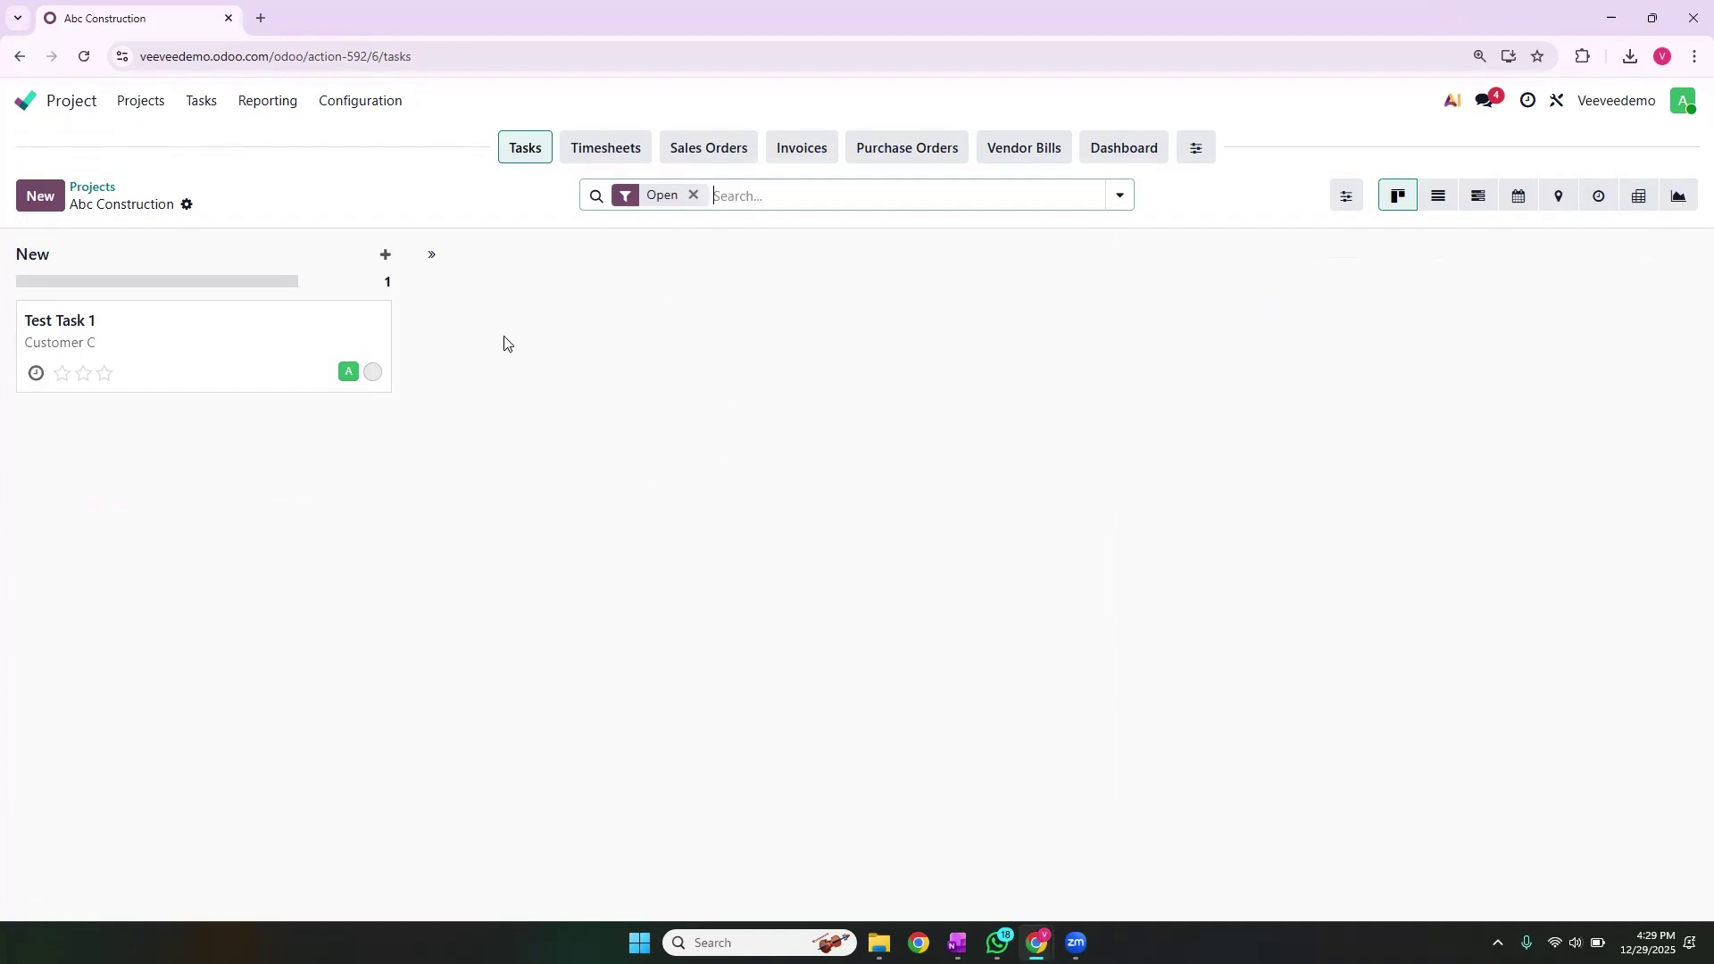
{"action": "left_click", "coordinate": [584, 157]}
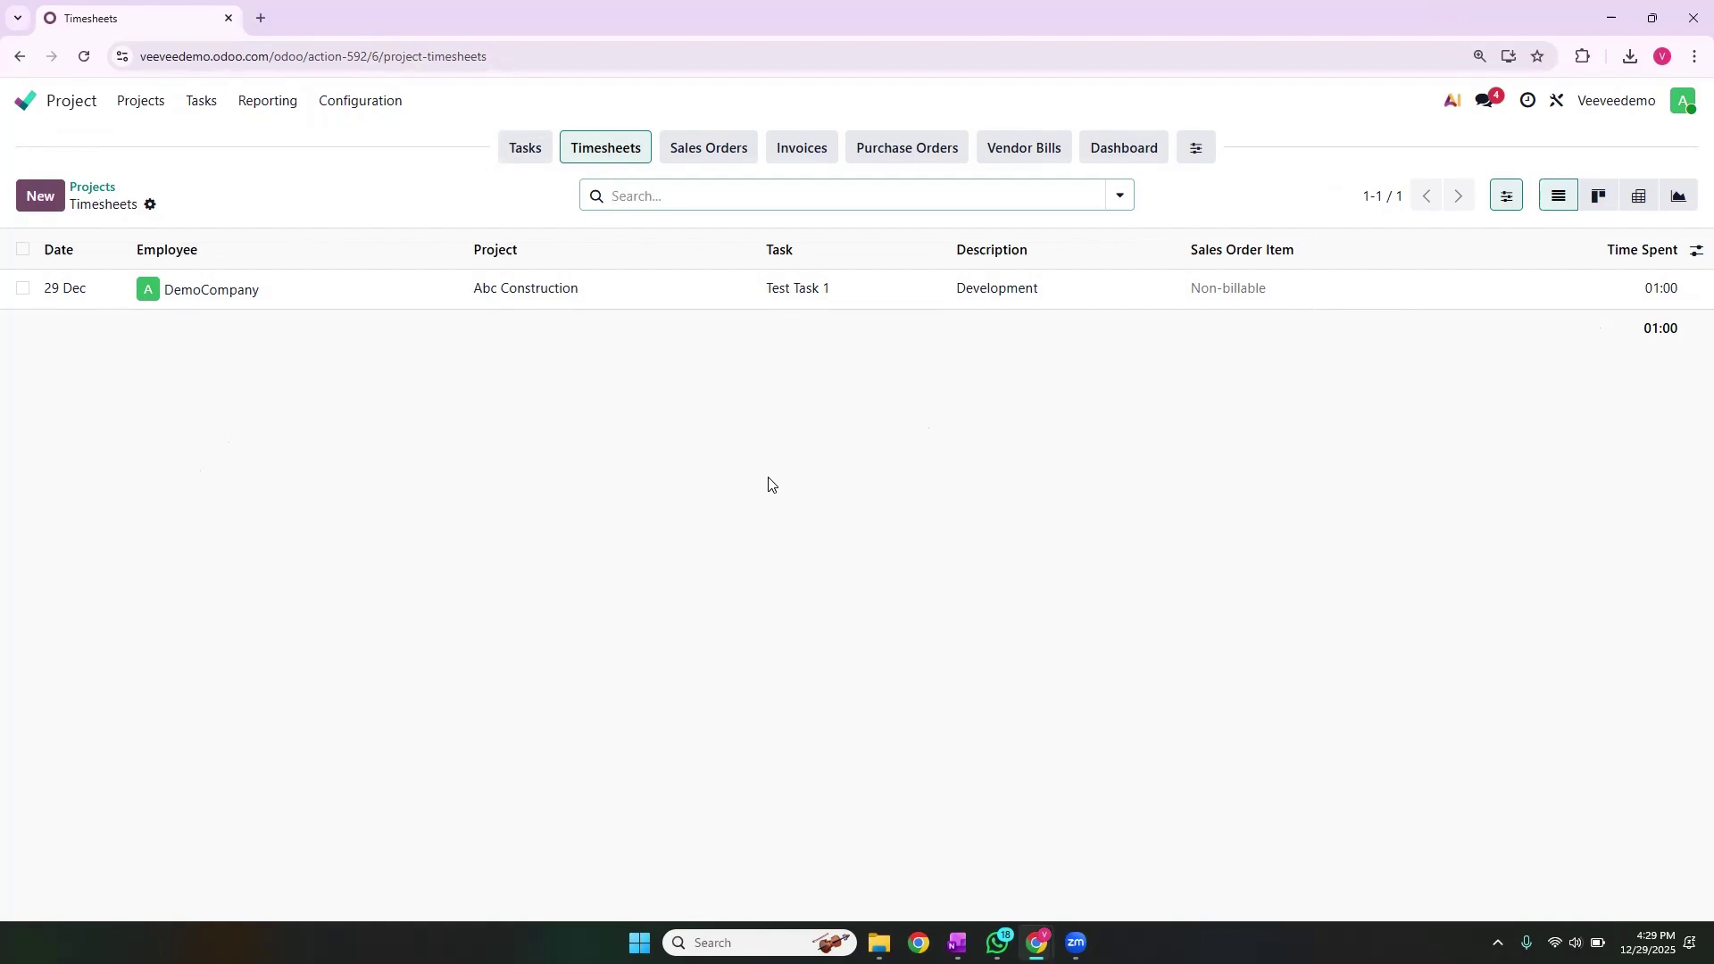
Start a new sales order for the Abc Construction project and add a newly created product, Service Charges, to its order lines.
{"action": "left_click", "coordinate": [692, 141]}
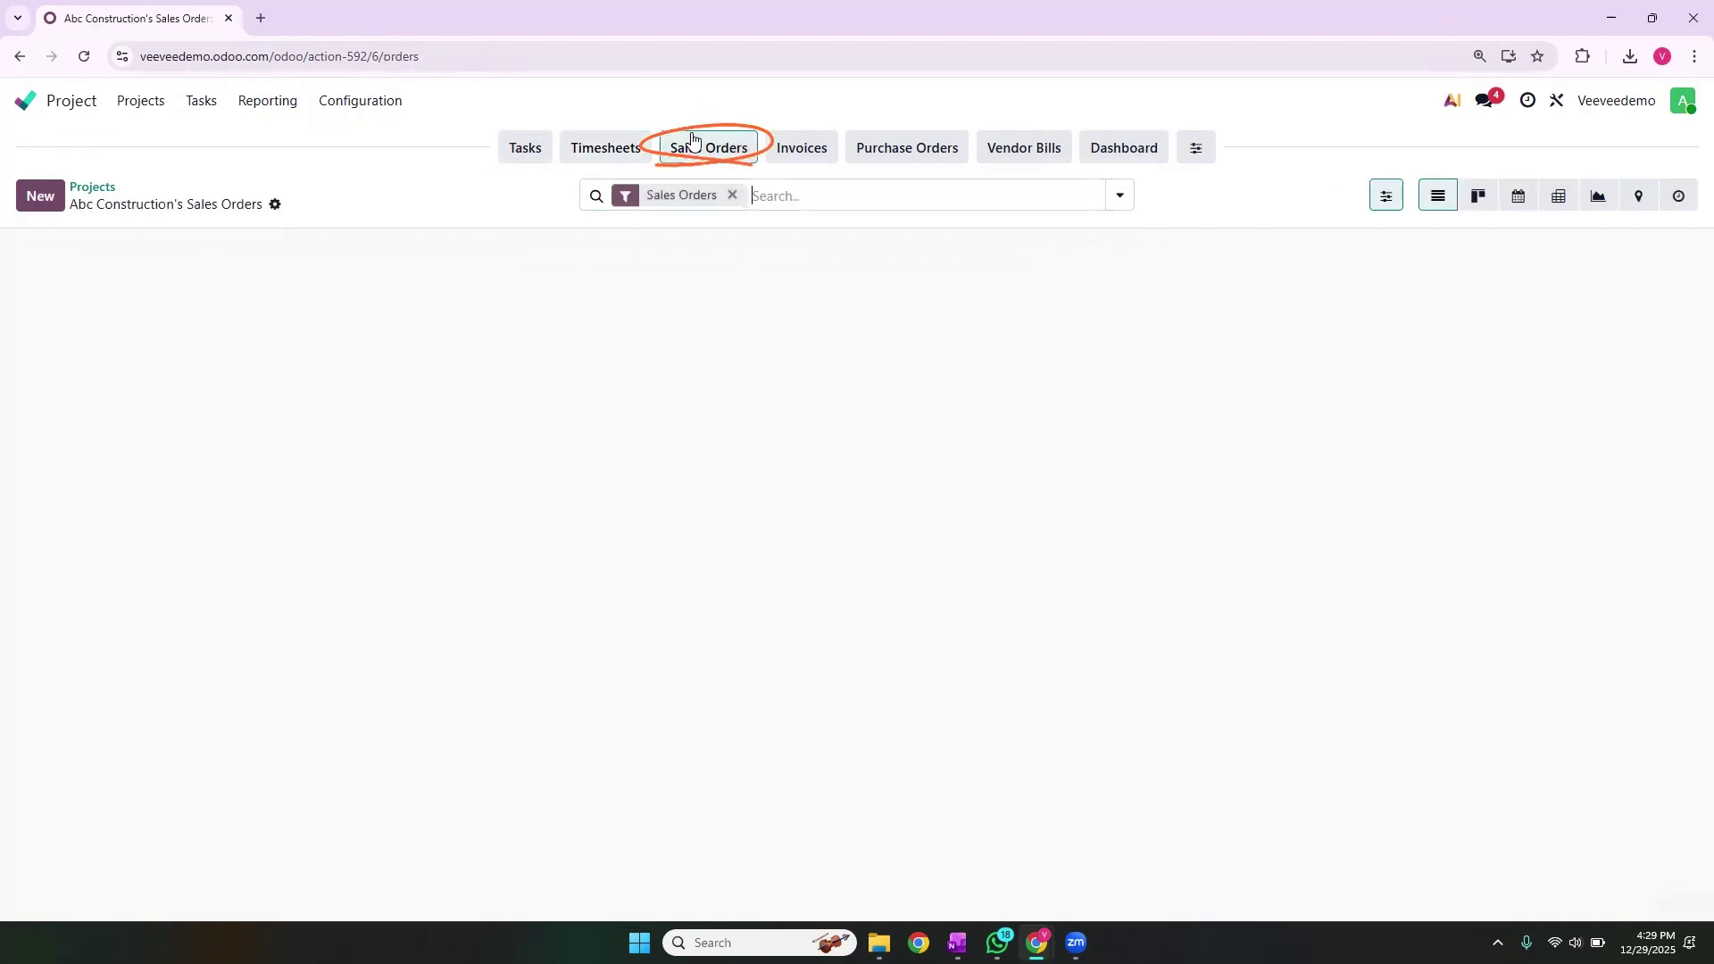
{"action": "left_click", "coordinate": [38, 198]}
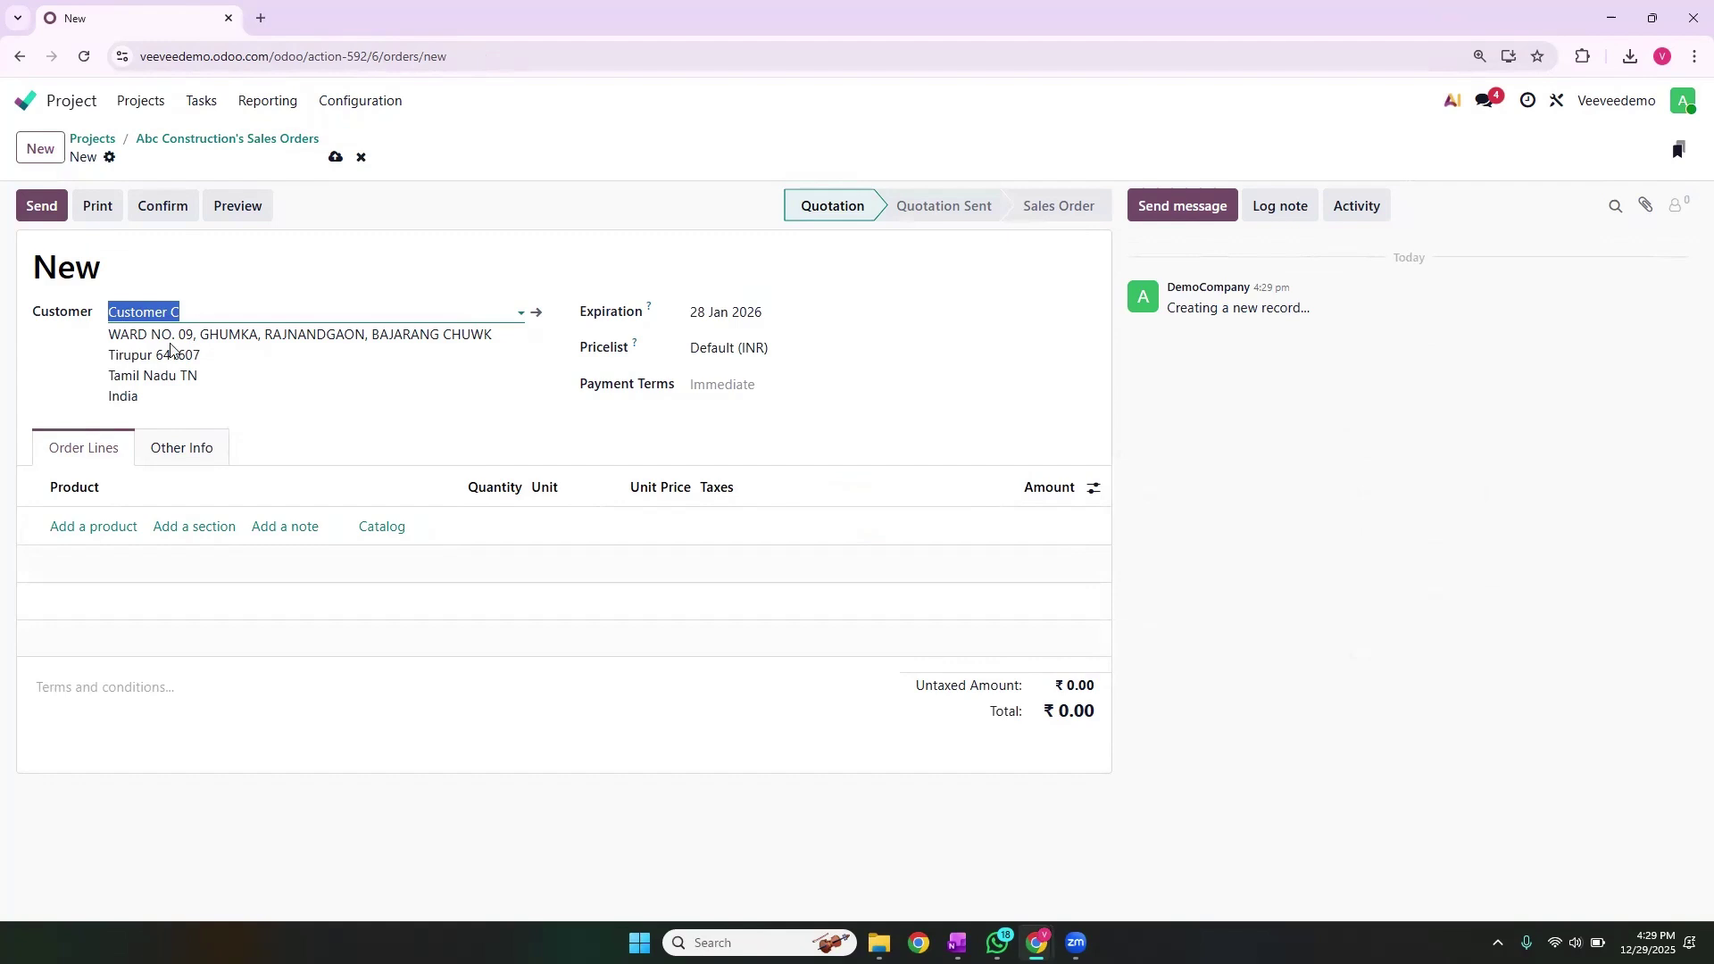
{"action": "left_click", "coordinate": [94, 527]}
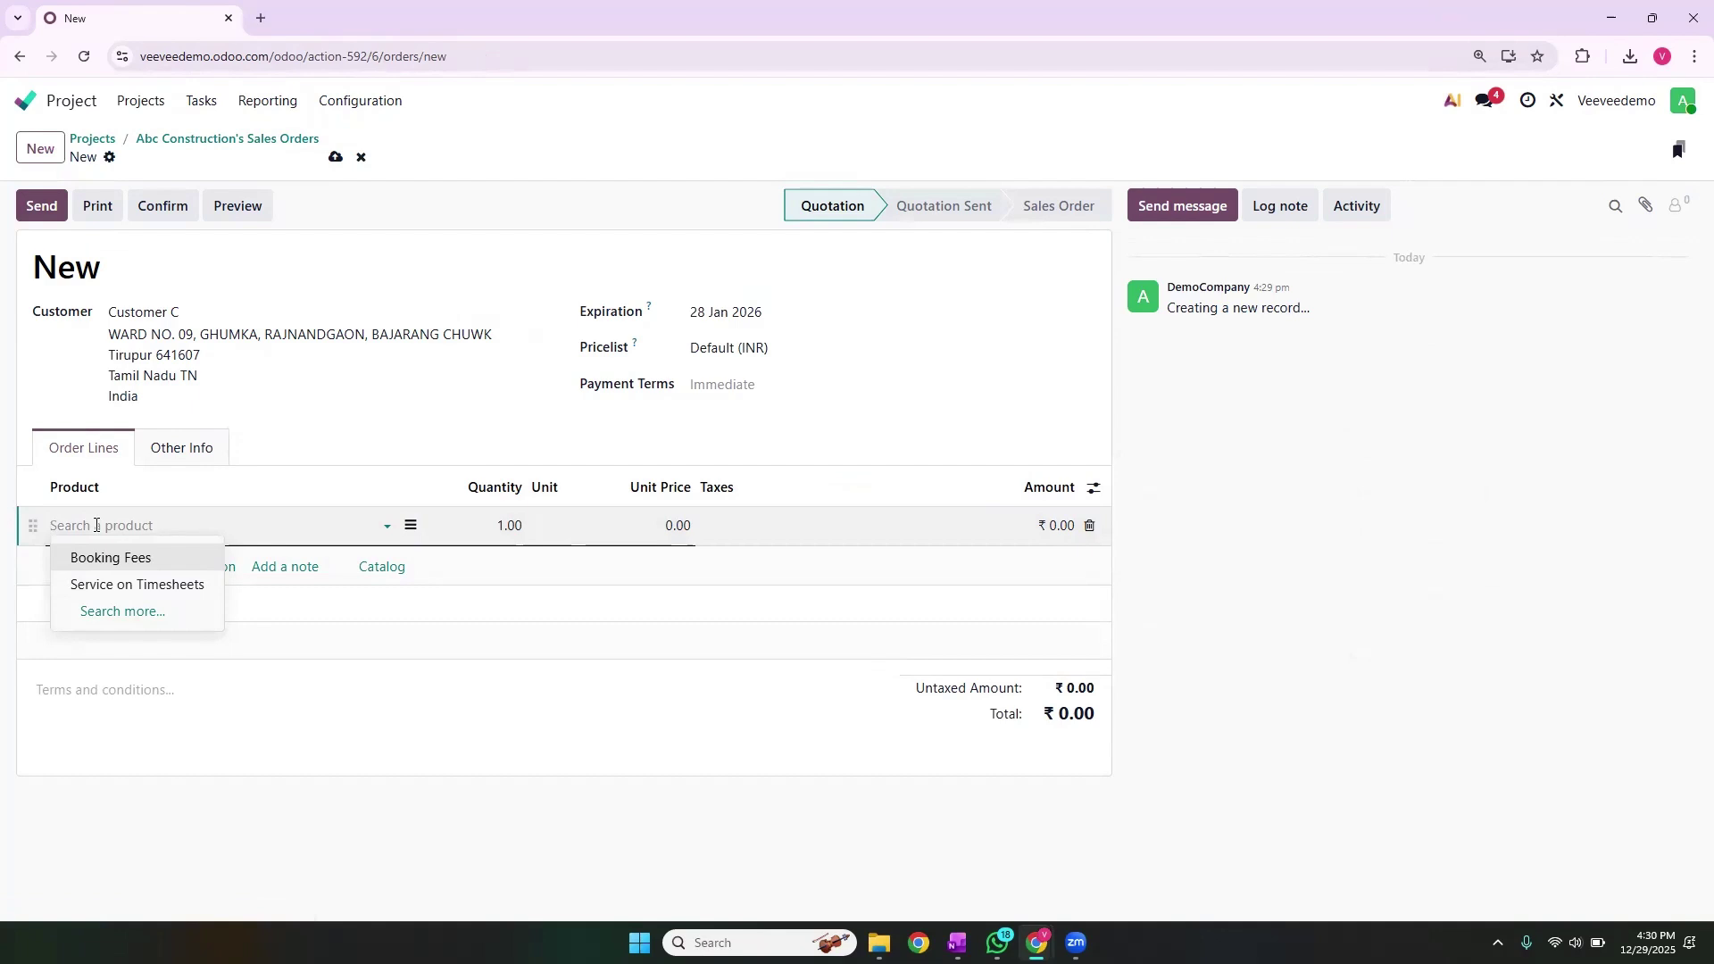
{"action": "type", "text": "Service"}
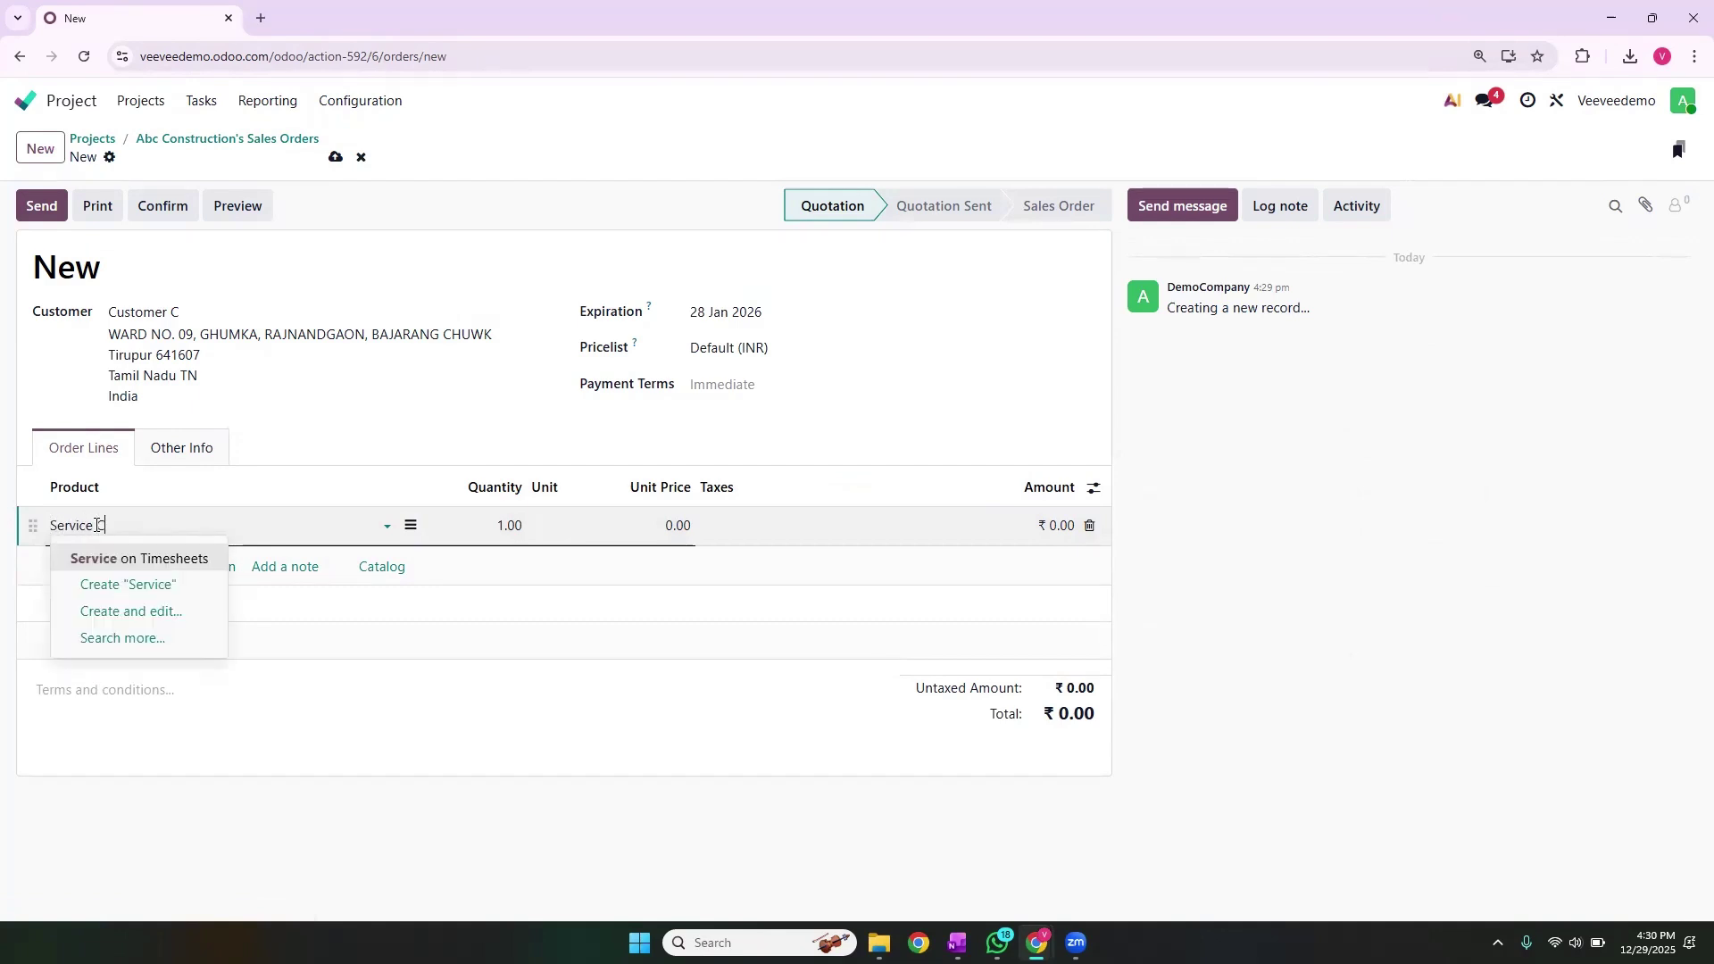
{"action": "type", "text": " Charges"}
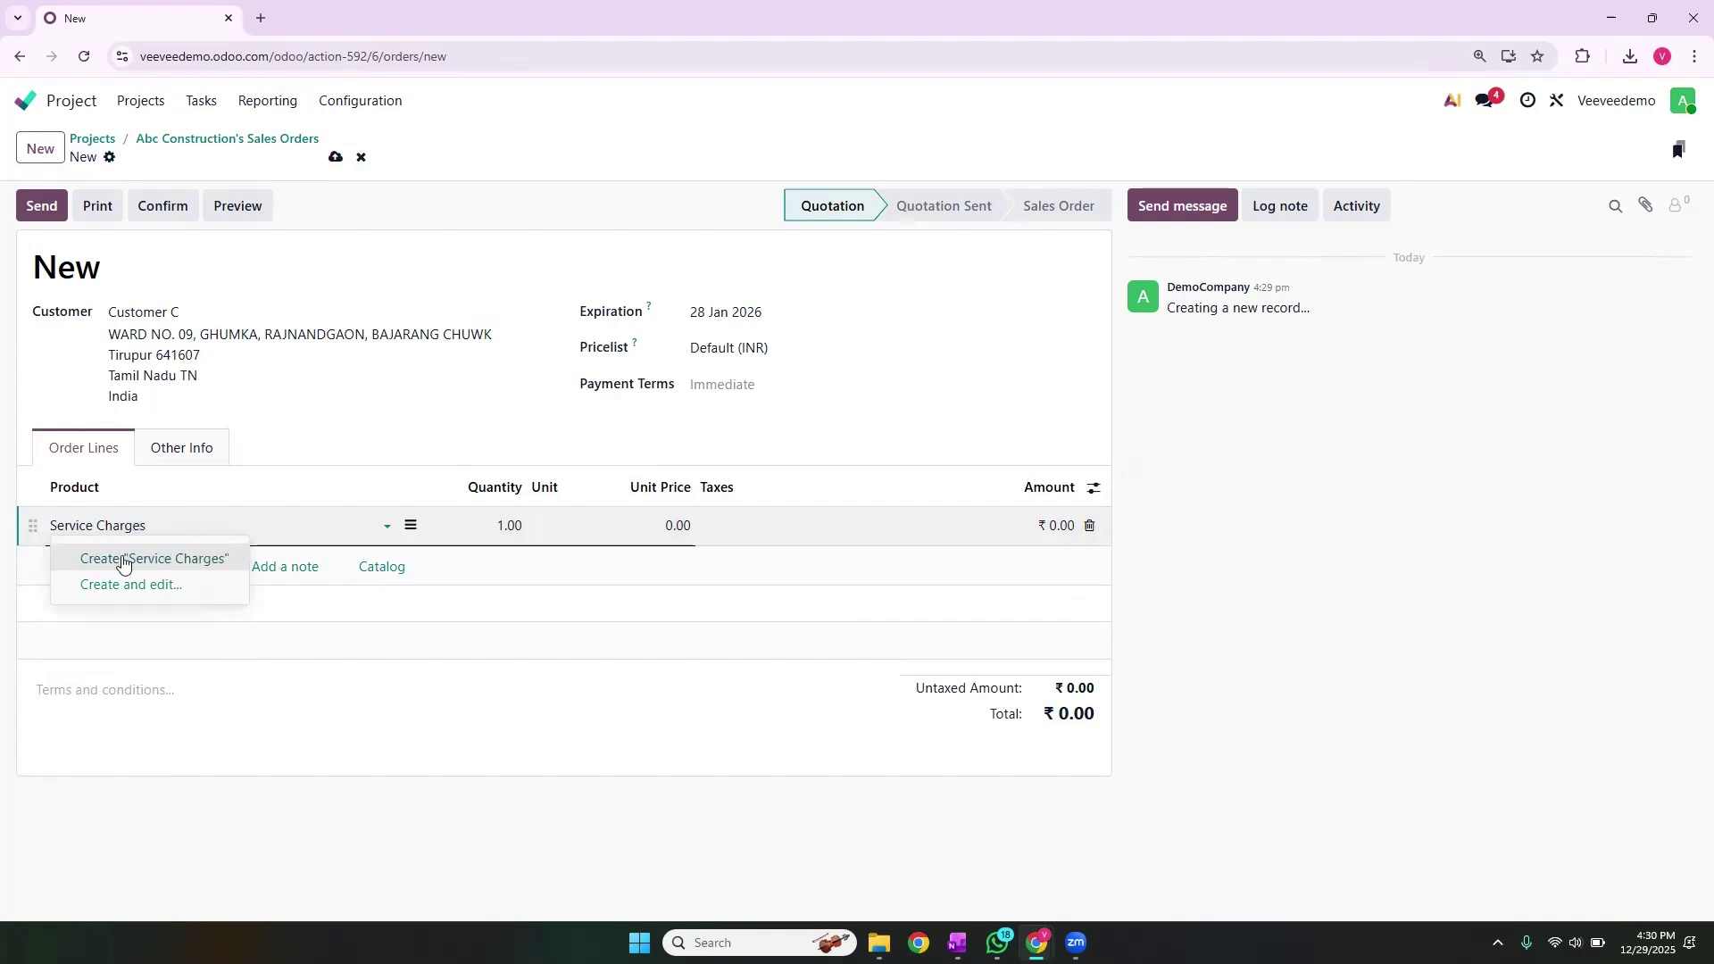
{"action": "left_click", "coordinate": [131, 559]}
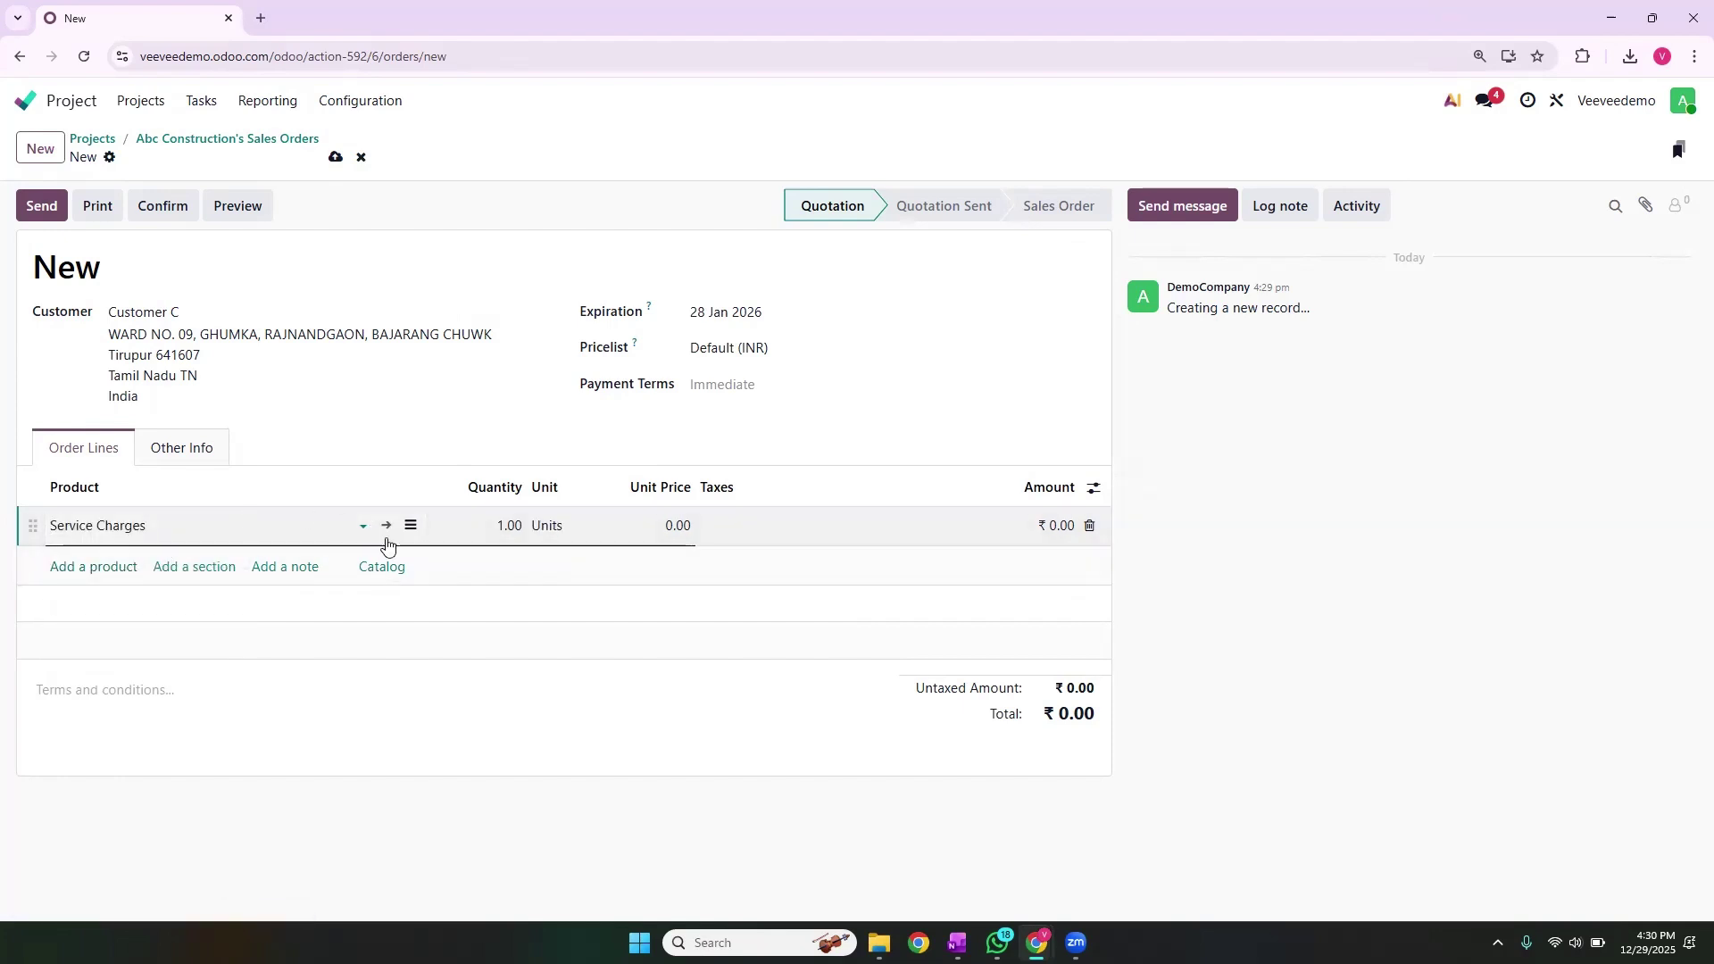
Change the Service Charges product to the Service type with a sales price of ₹1,000 per hour and save it.
{"action": "left_click", "coordinate": [386, 527]}
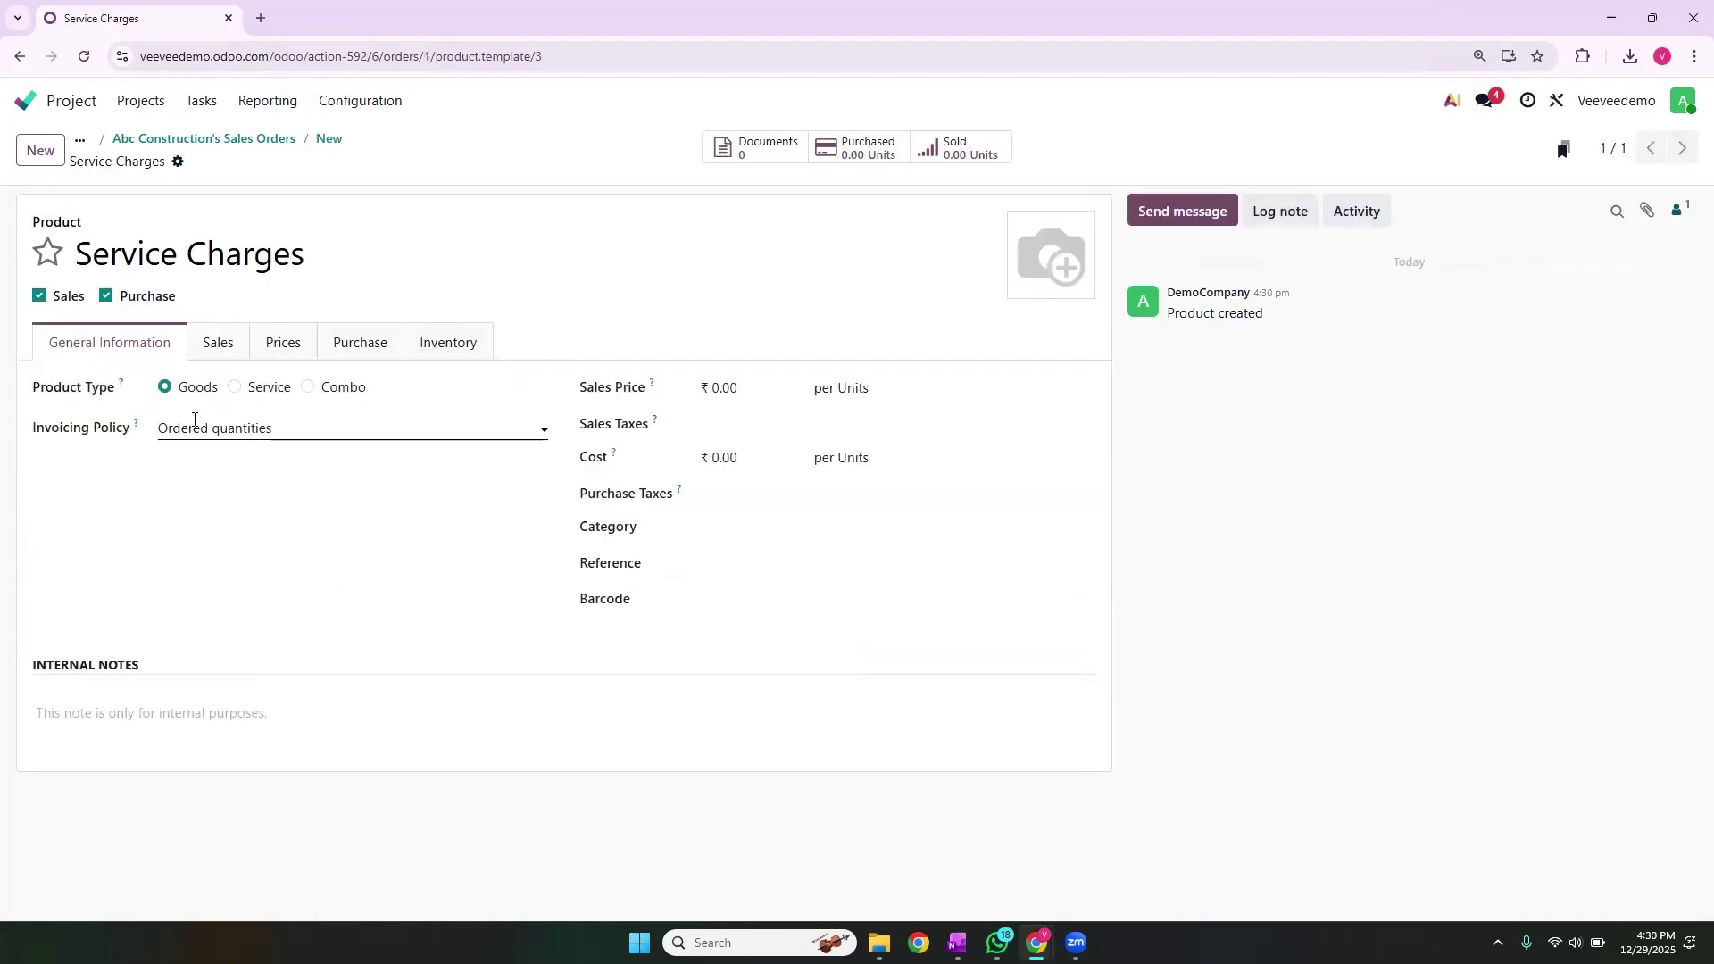
{"action": "left_click", "coordinate": [235, 389]}
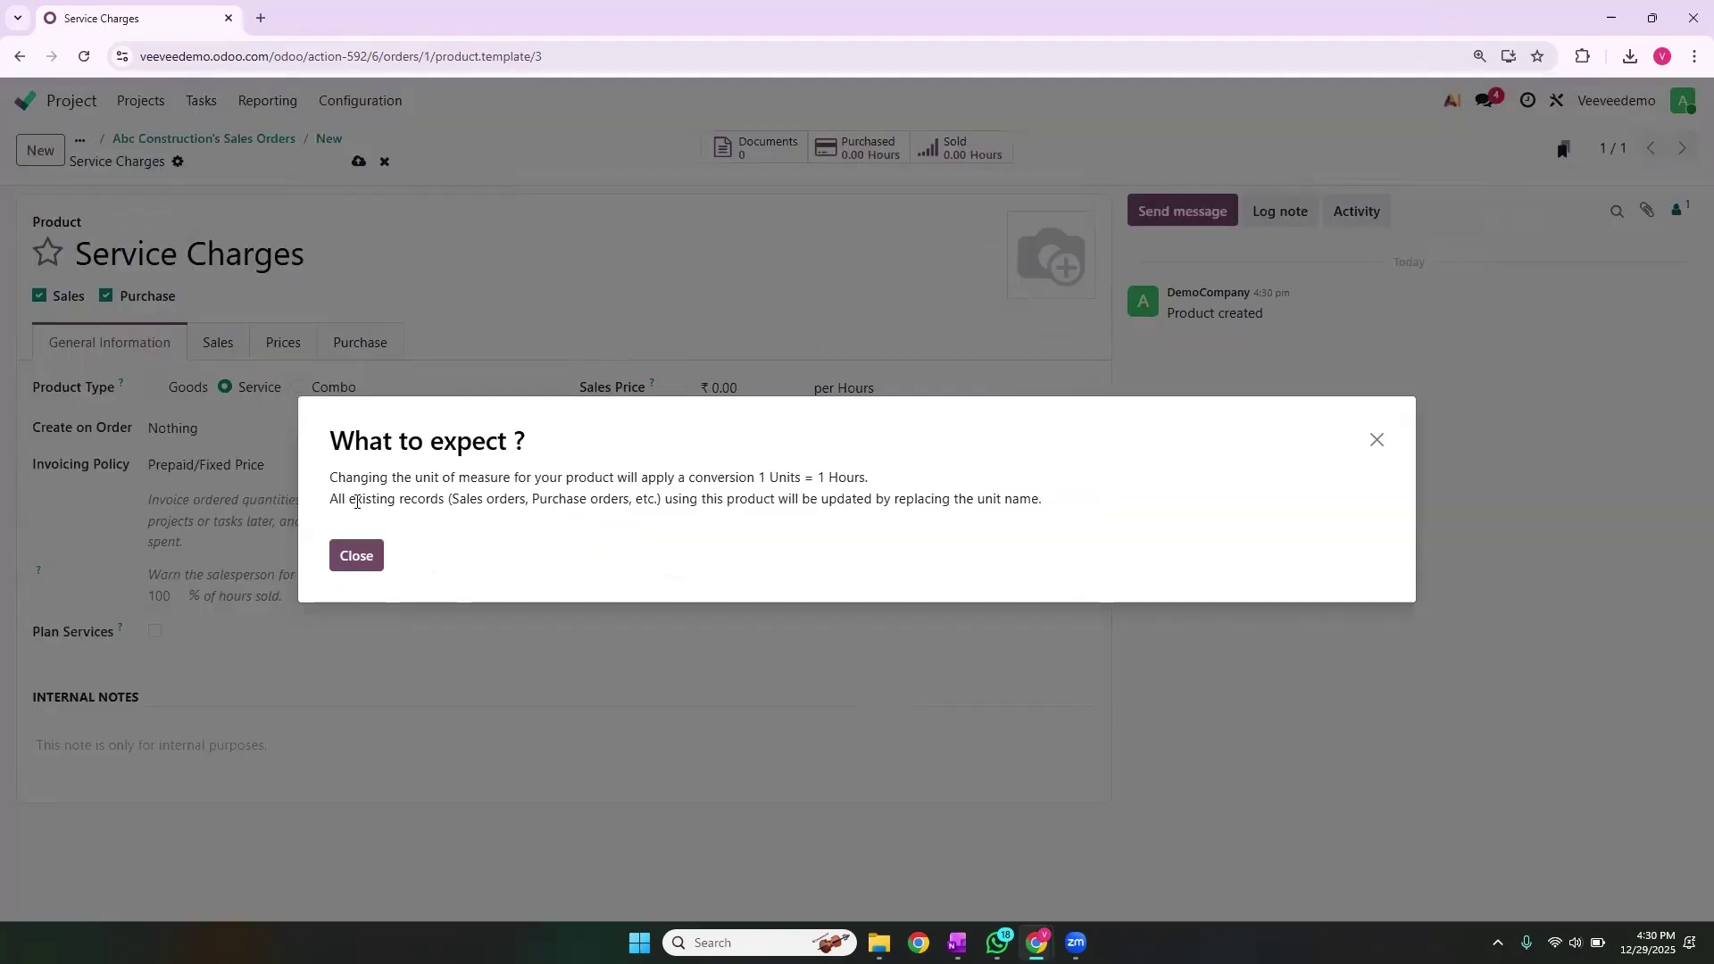
{"action": "left_click", "coordinate": [358, 557]}
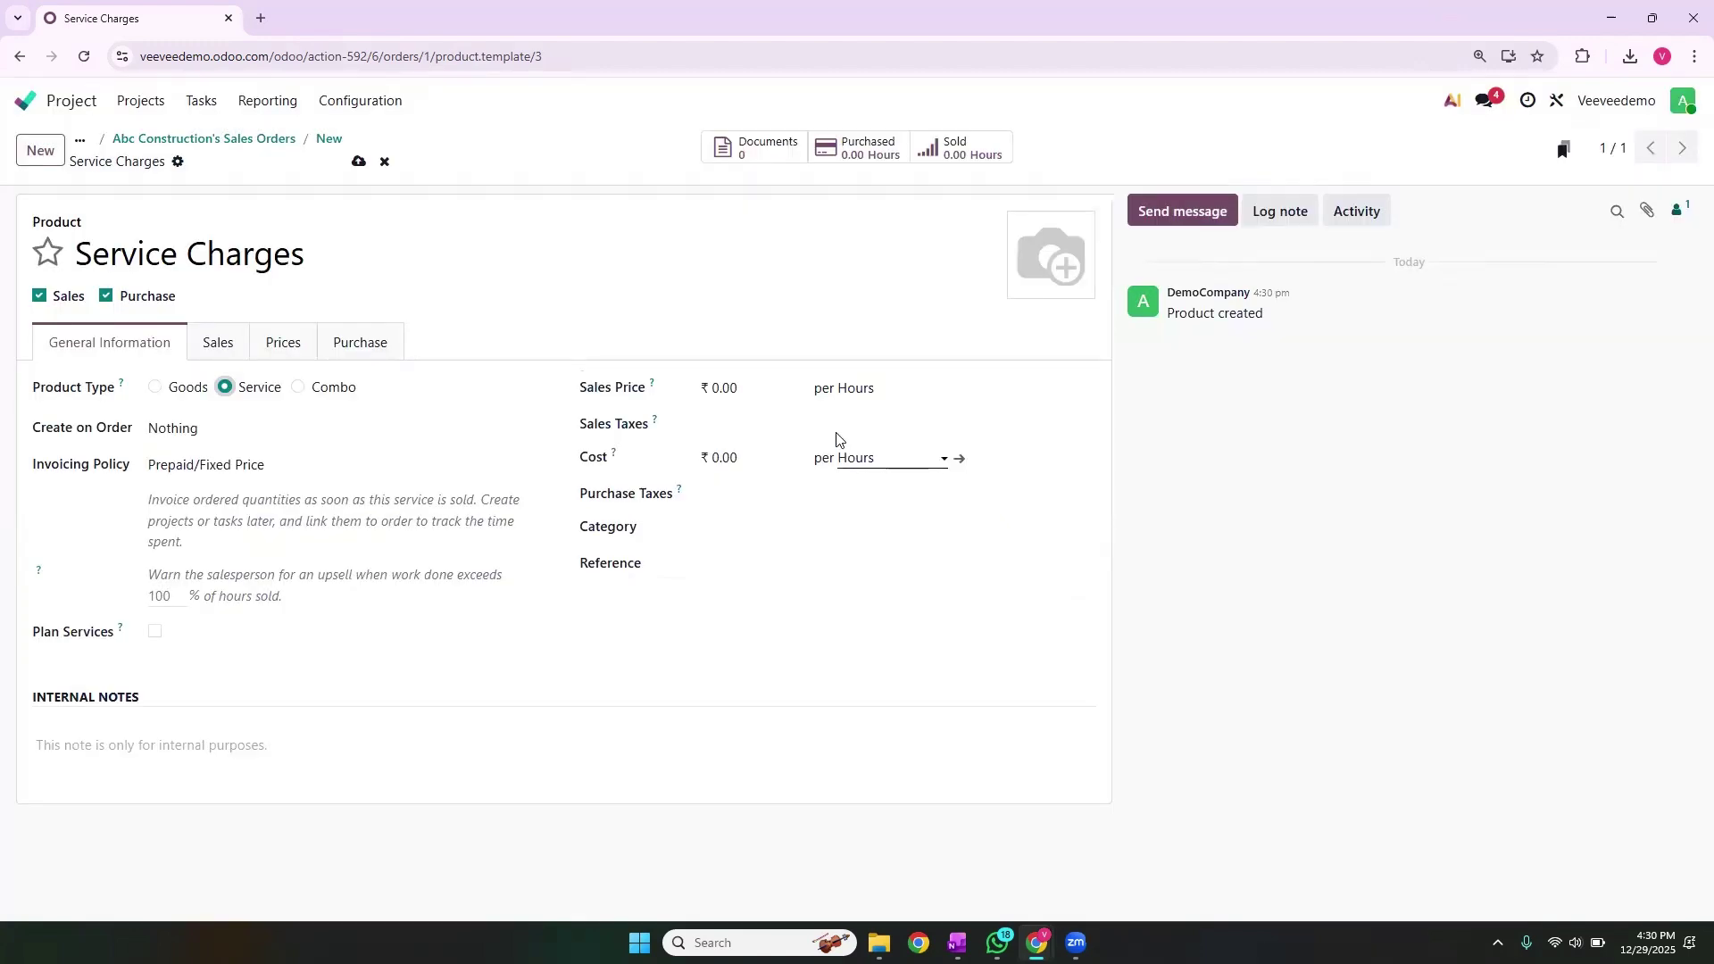
{"action": "left_click", "coordinate": [741, 393]}
{"action": "type", "text": "1000"}
{"action": "left_click", "coordinate": [1104, 538]}
{"action": "left_click", "coordinate": [756, 420]}
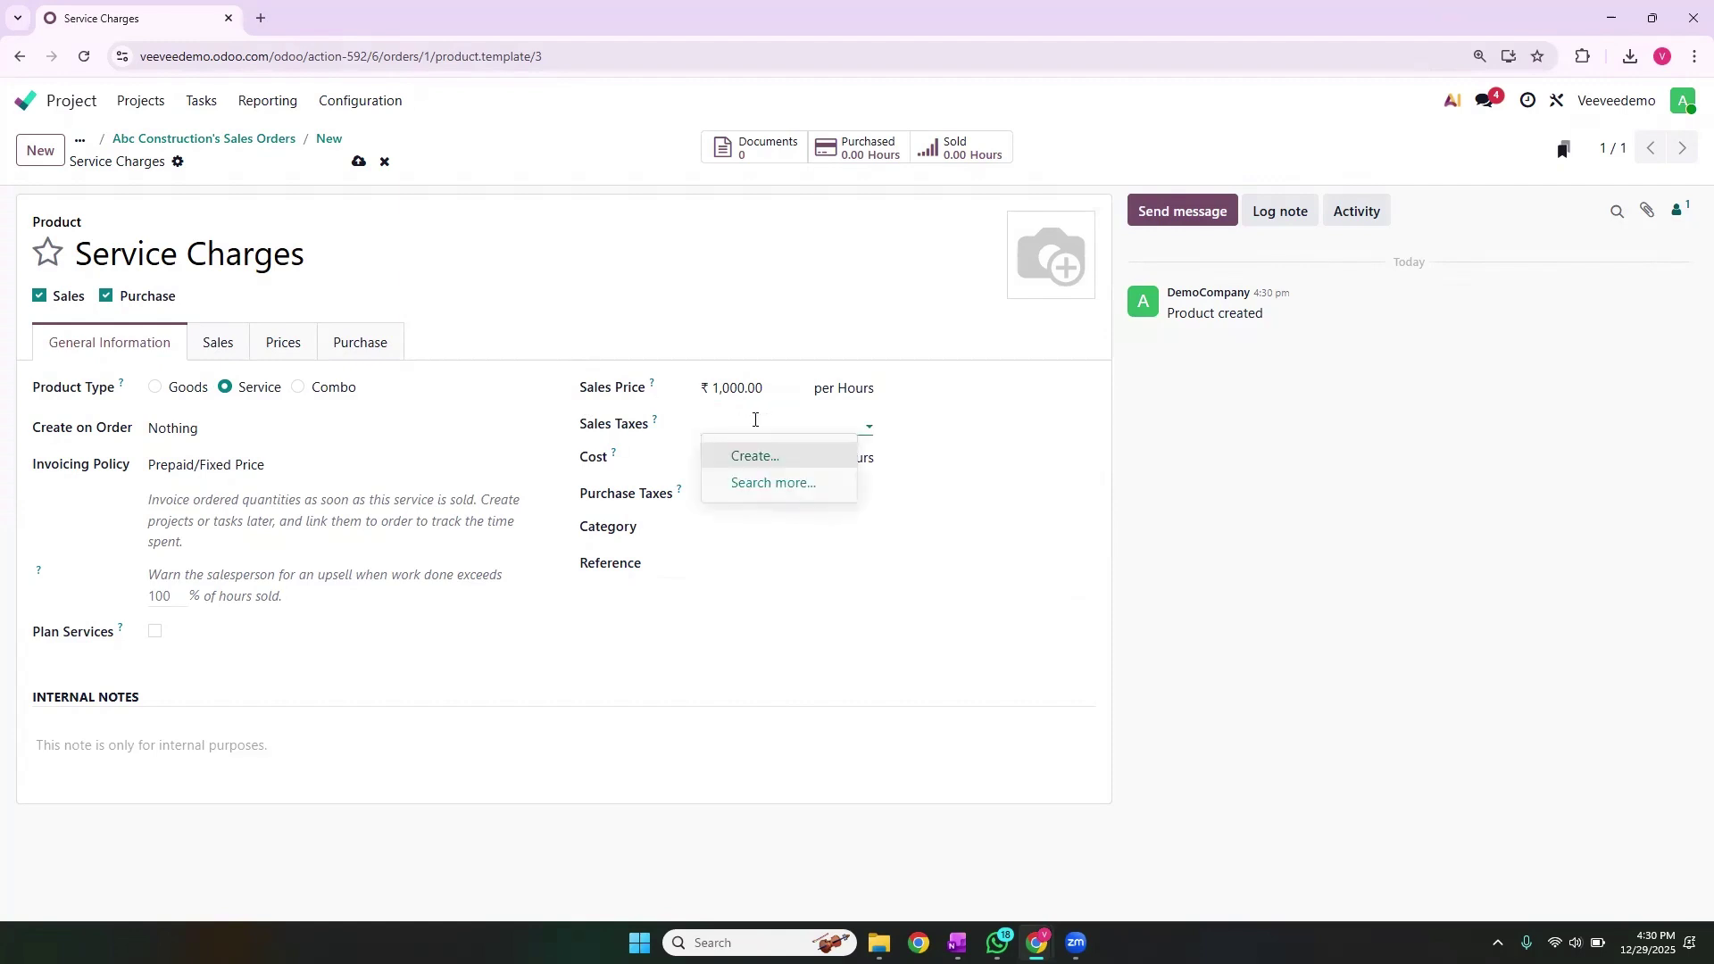
{"action": "key", "text": "Escape"}
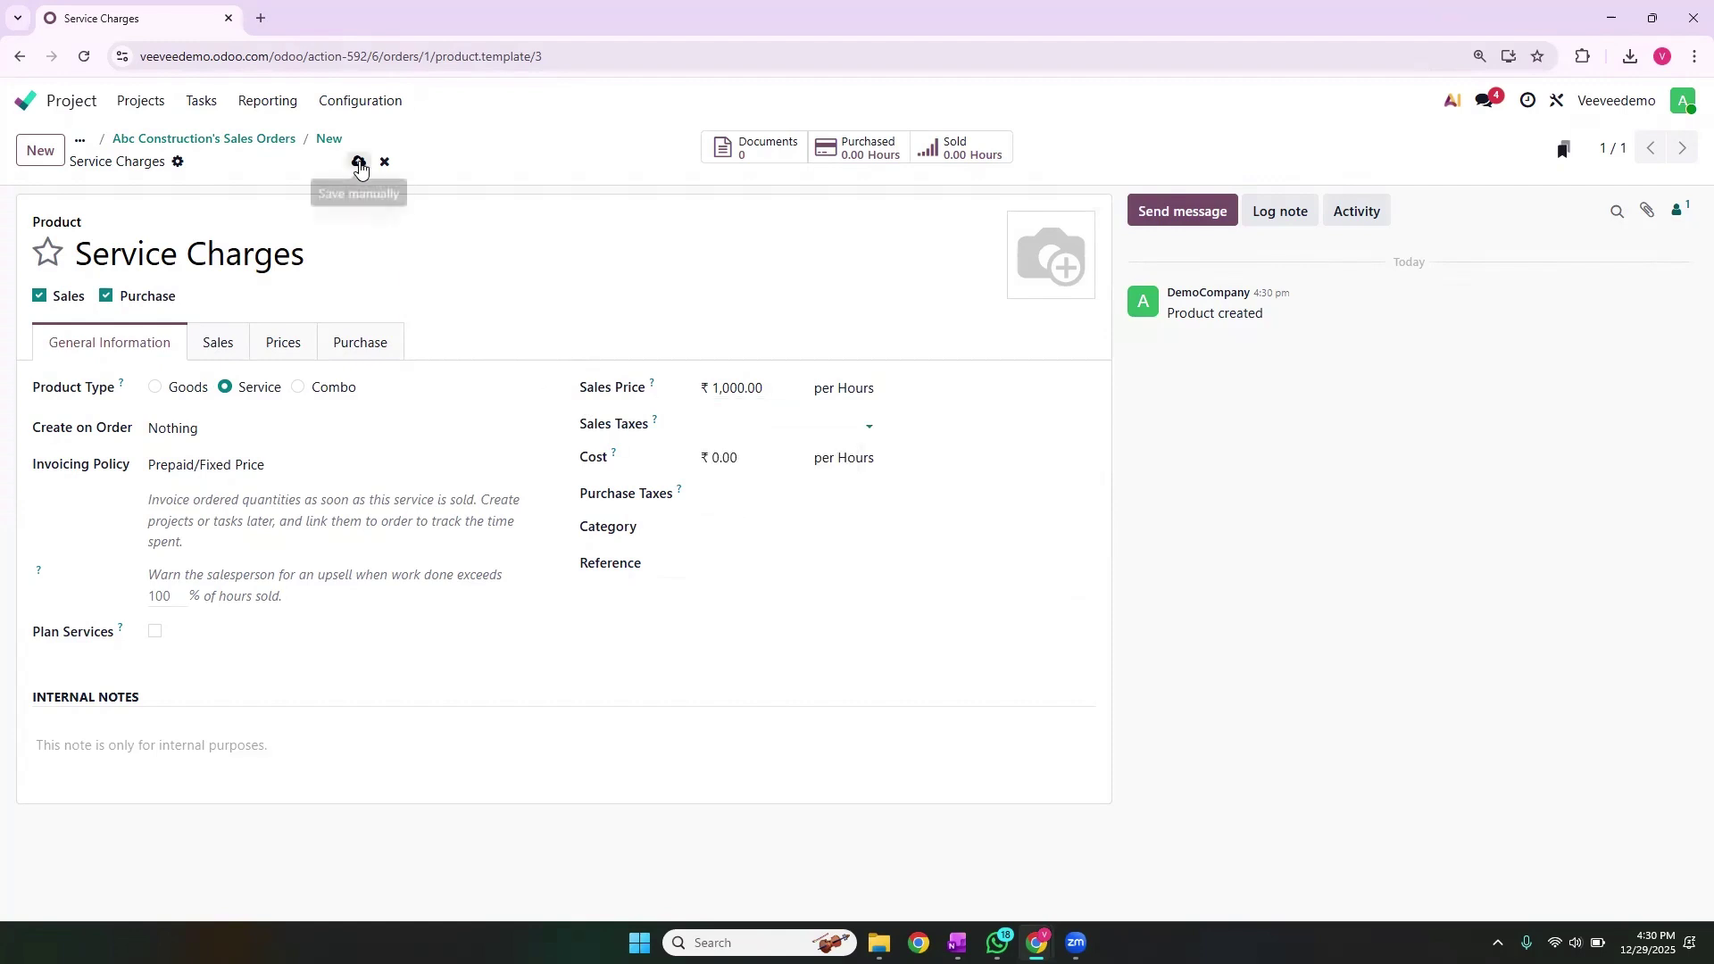
{"action": "left_click", "coordinate": [358, 162]}
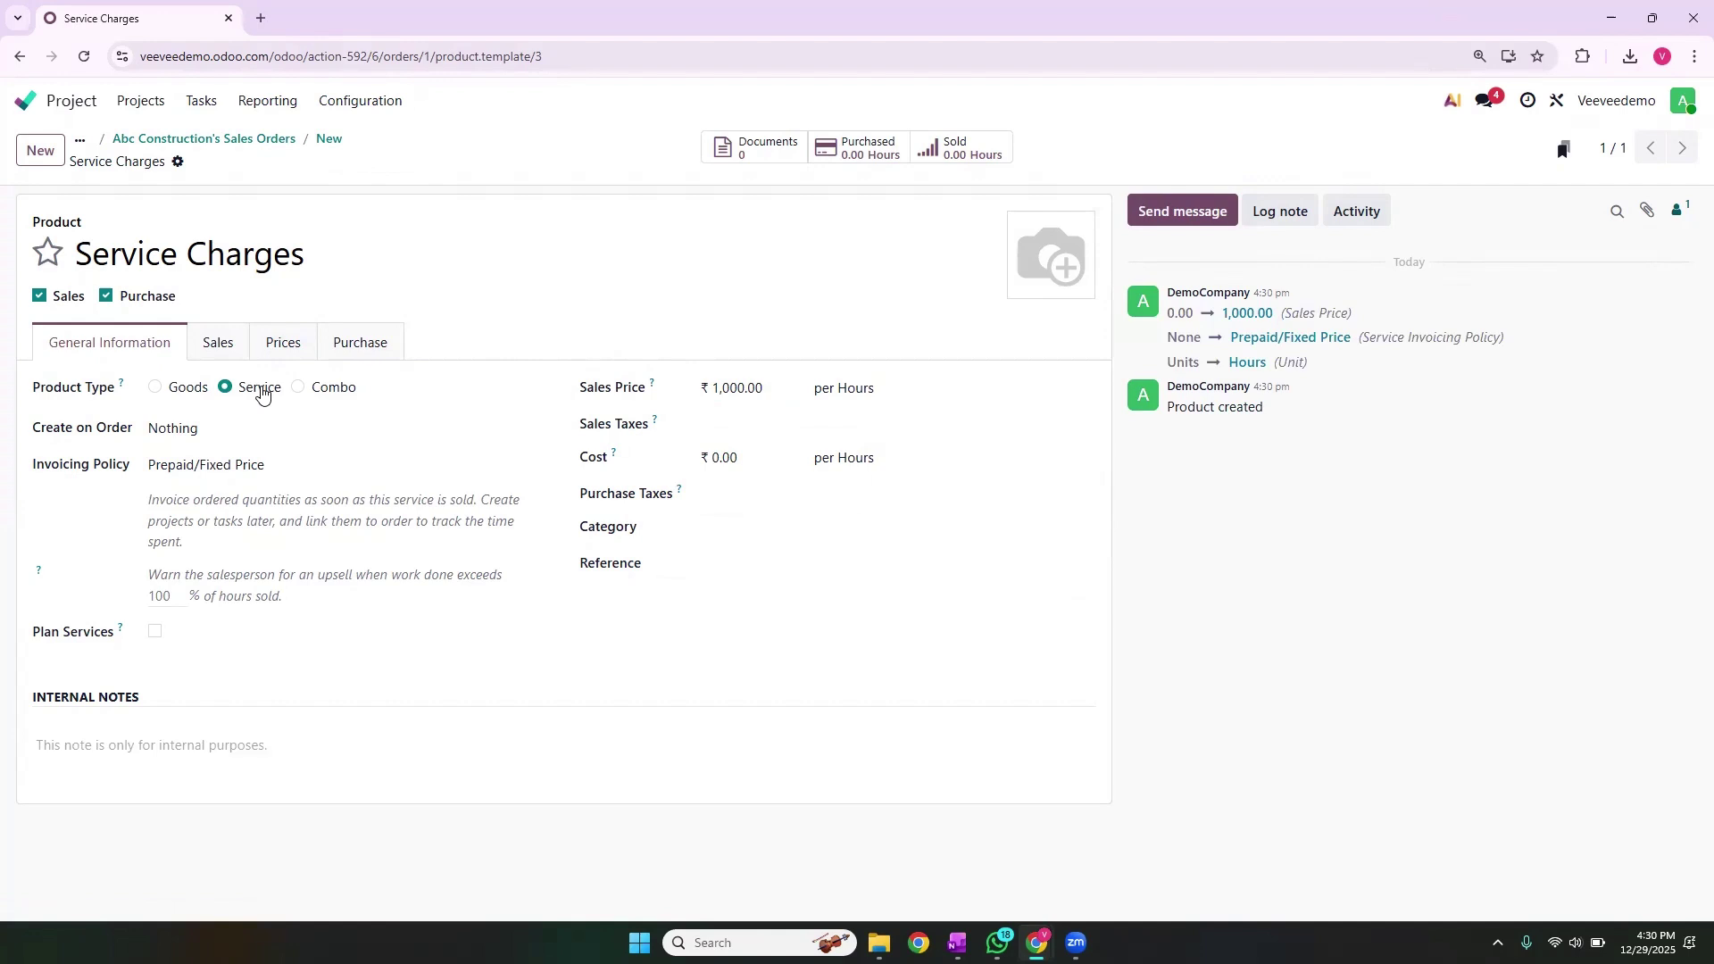
Return to the Service Charges quotation, confirm it as a sales order and check its linked project tasks.
{"action": "left_click", "coordinate": [330, 139]}
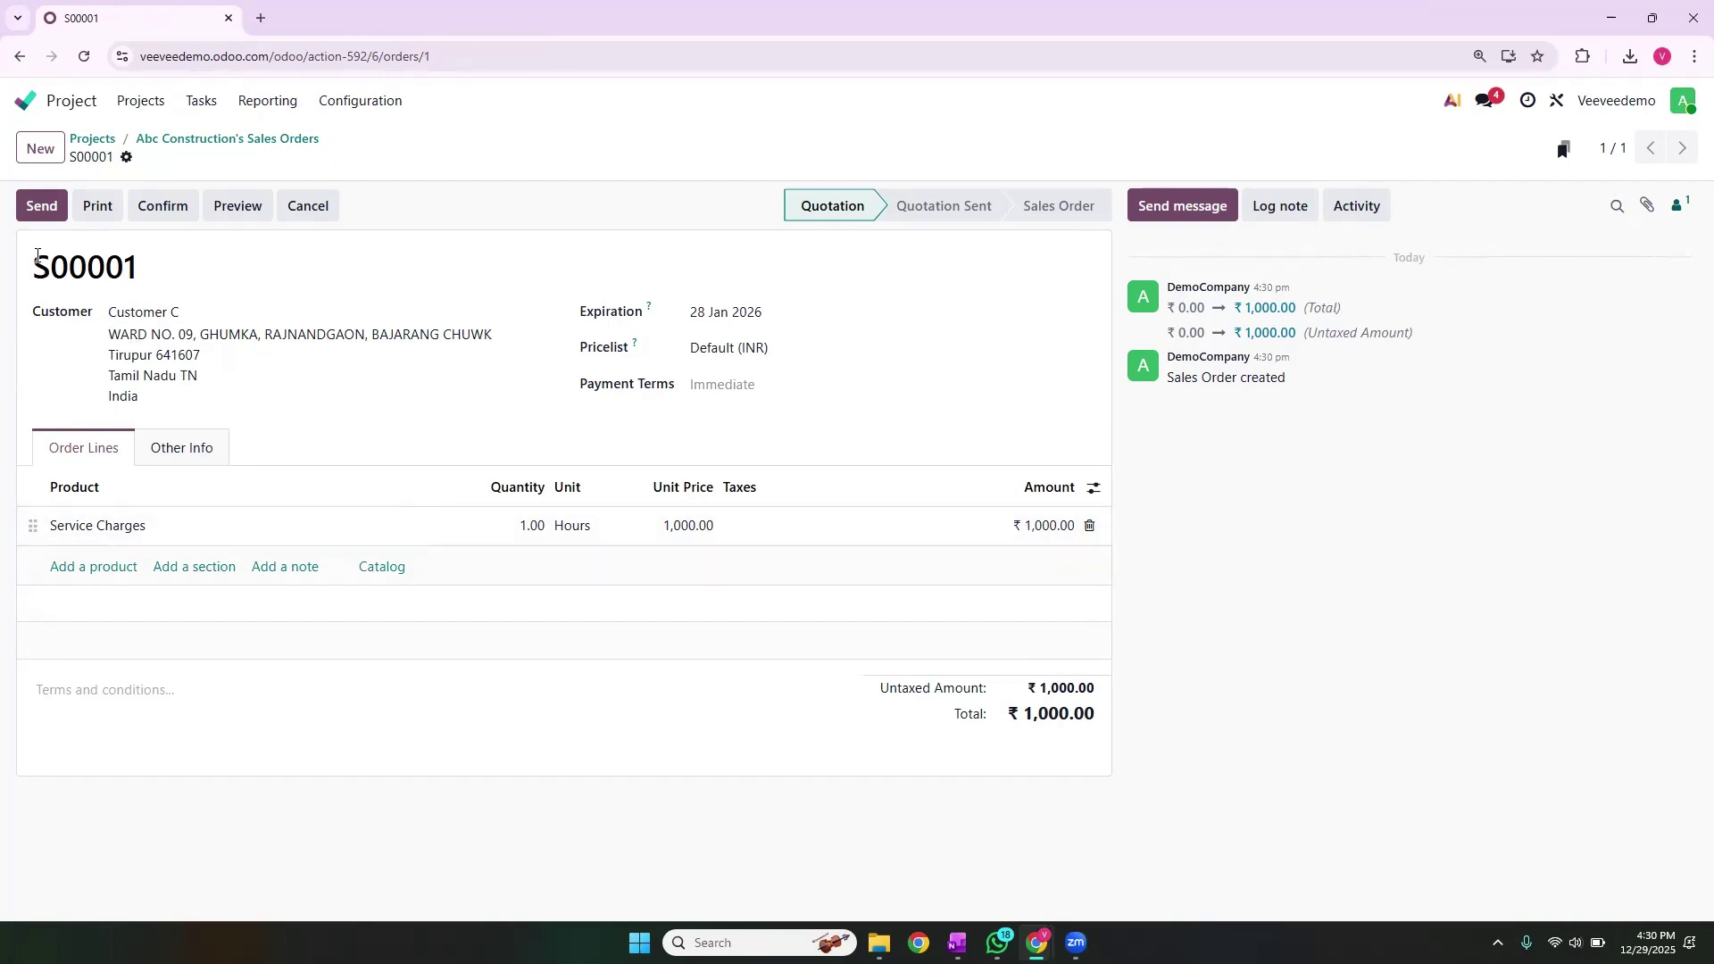
{"action": "left_click", "coordinate": [156, 207]}
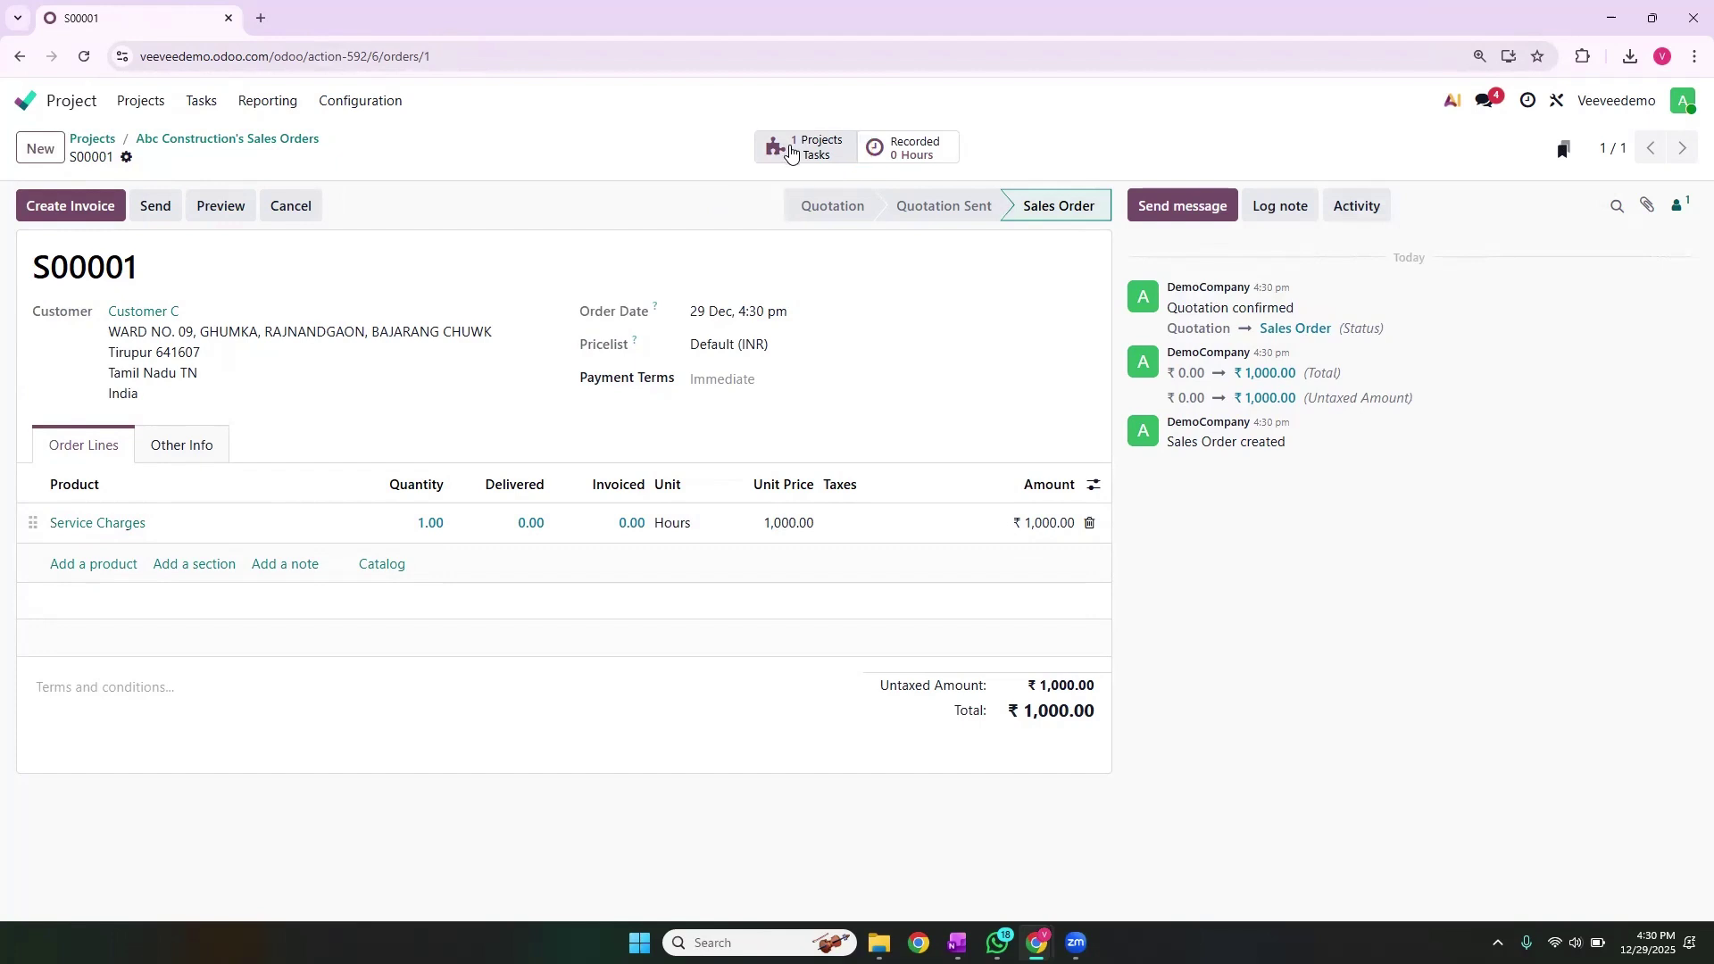
{"action": "left_click", "coordinate": [790, 152]}
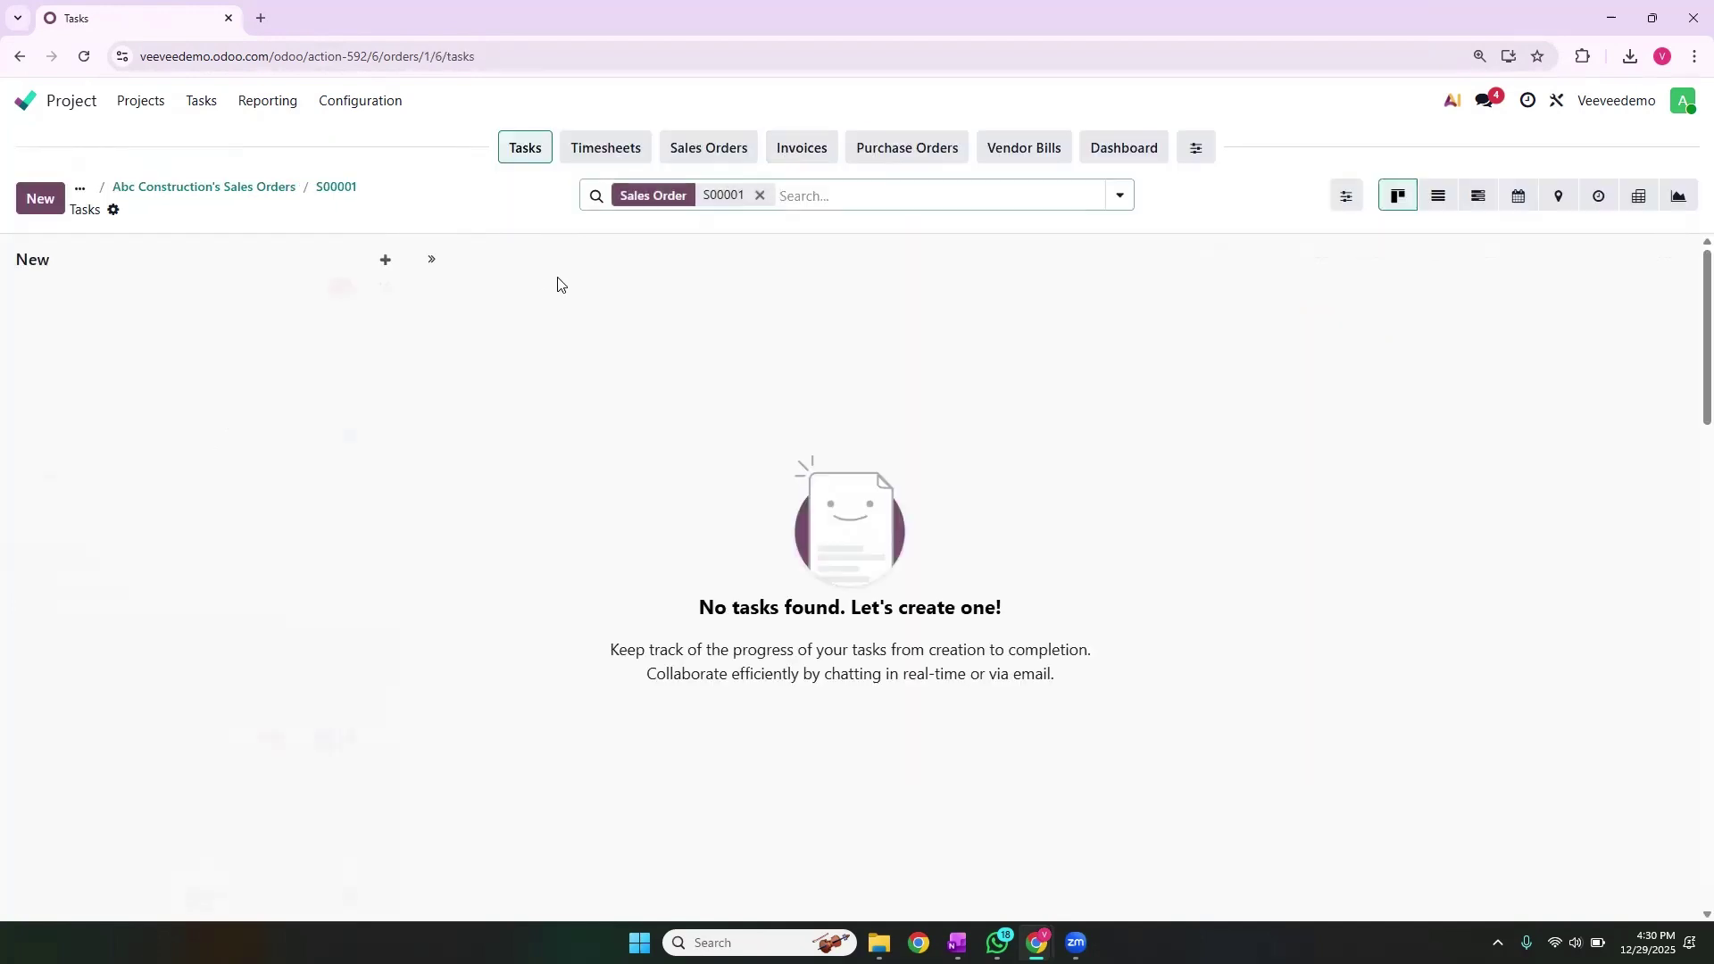
Create a regular invoice from the project's sales order S00001 and confirm it.
{"action": "left_click", "coordinate": [694, 153]}
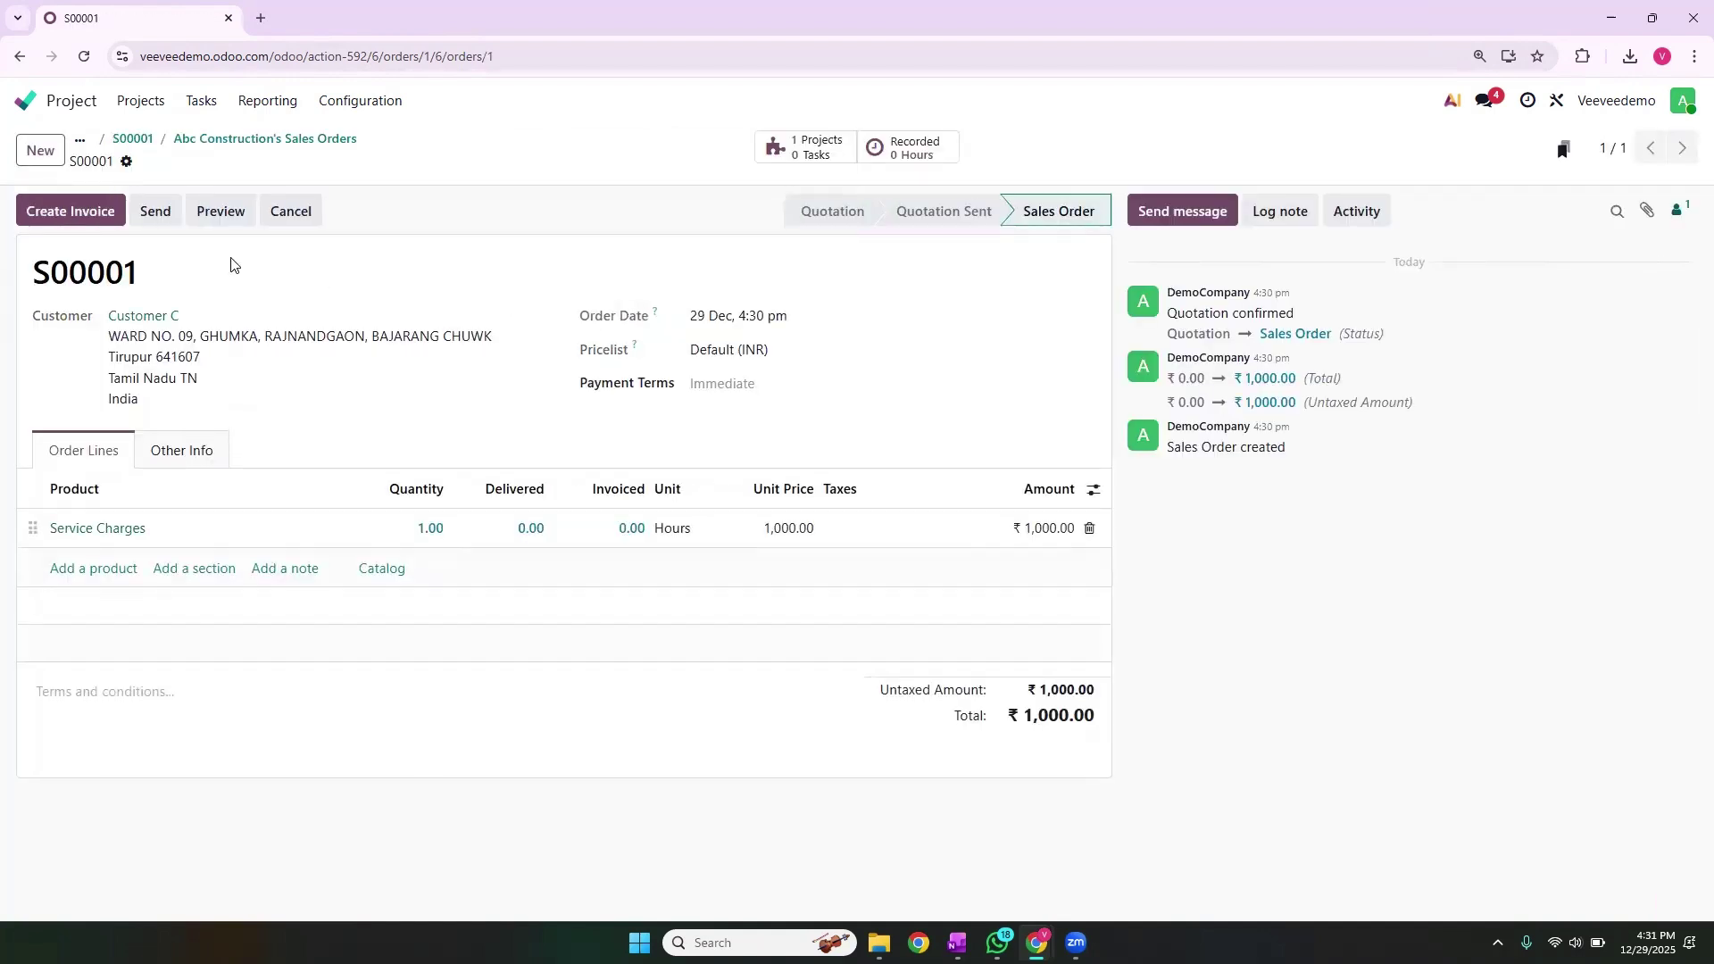
{"action": "left_click", "coordinate": [85, 223]}
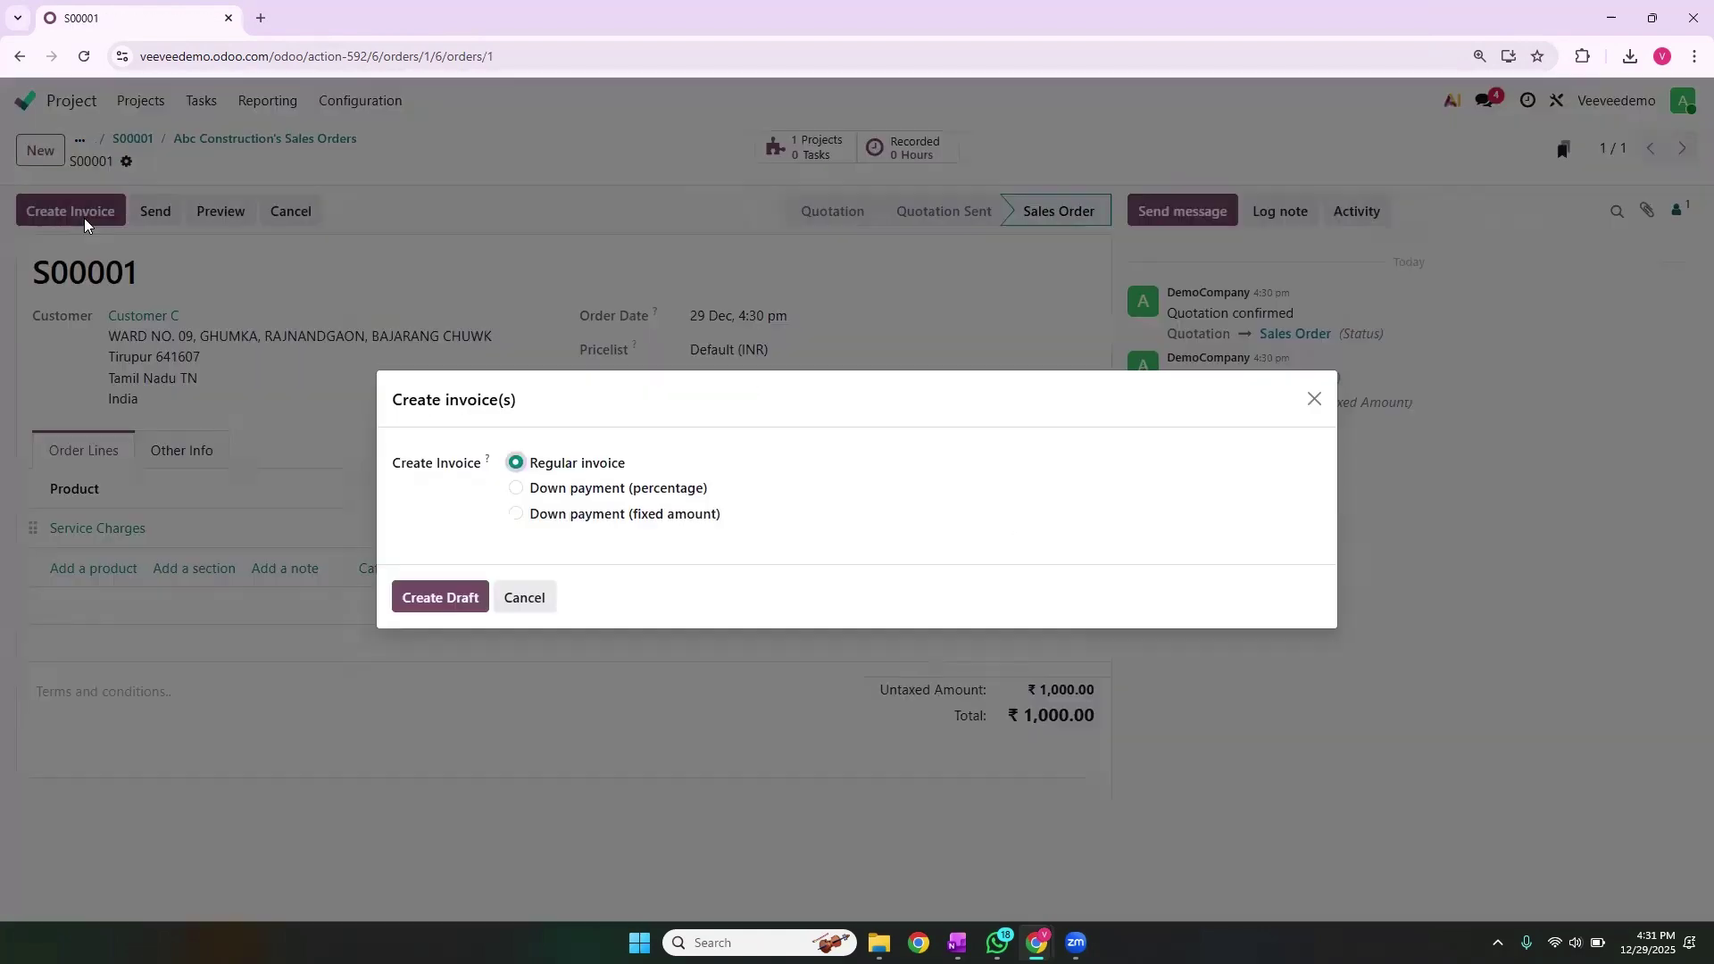
{"action": "left_click", "coordinate": [446, 600]}
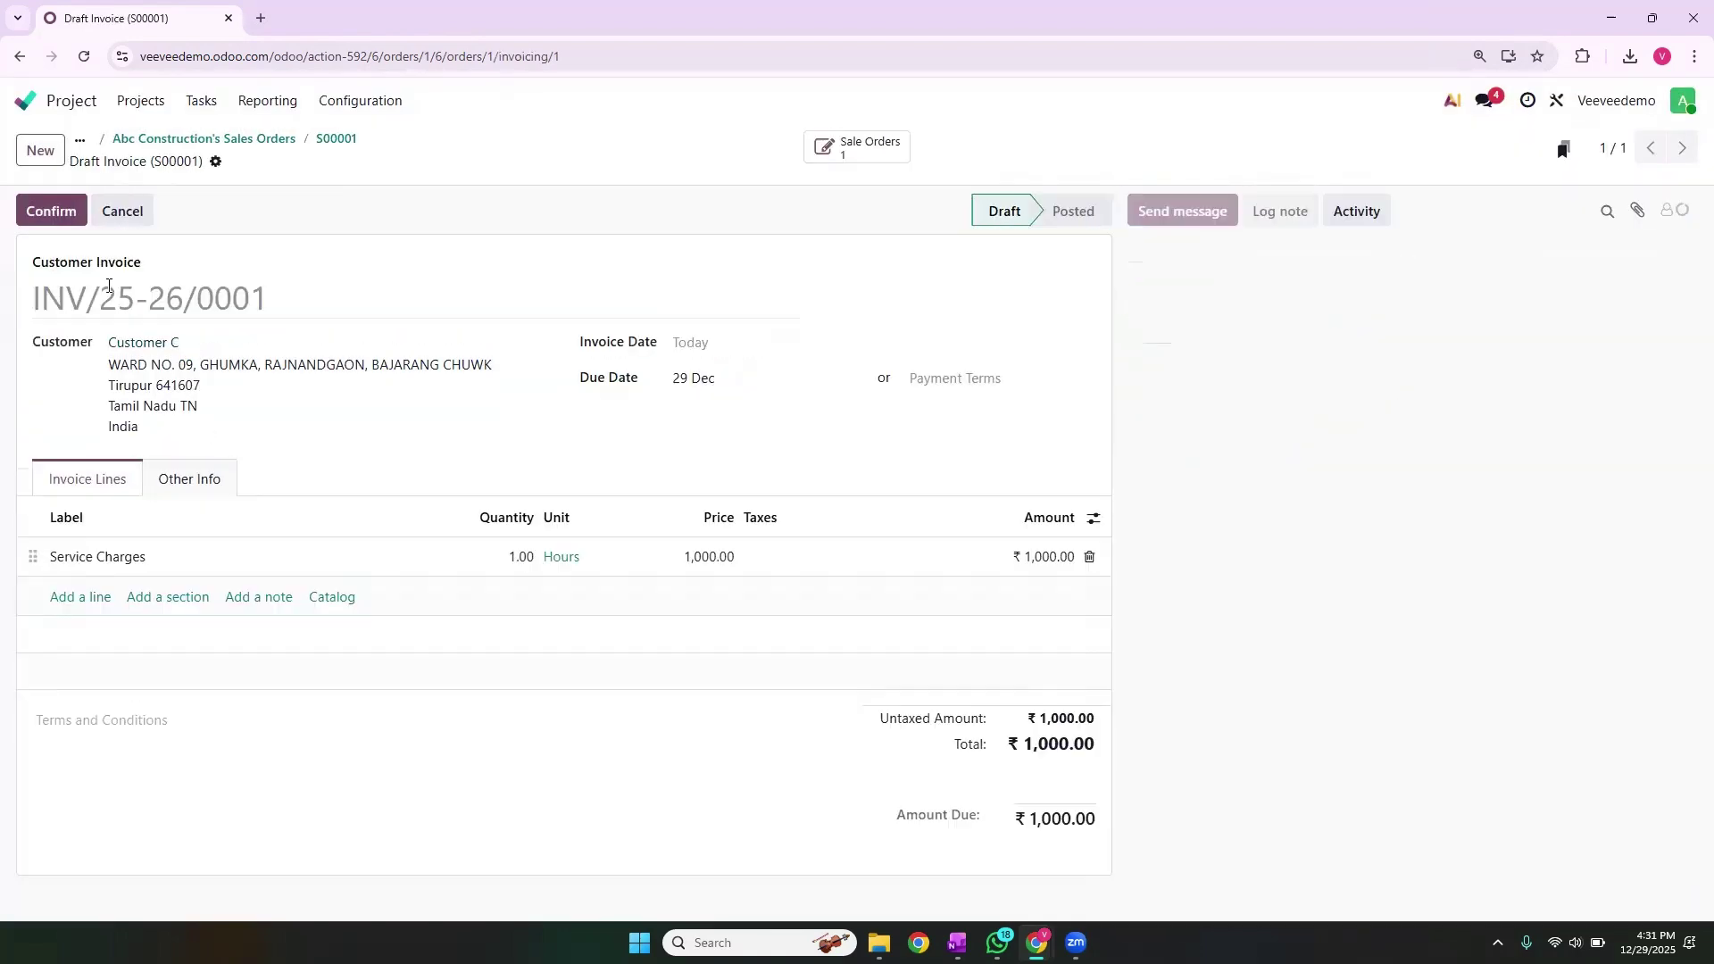
{"action": "left_click", "coordinate": [39, 210]}
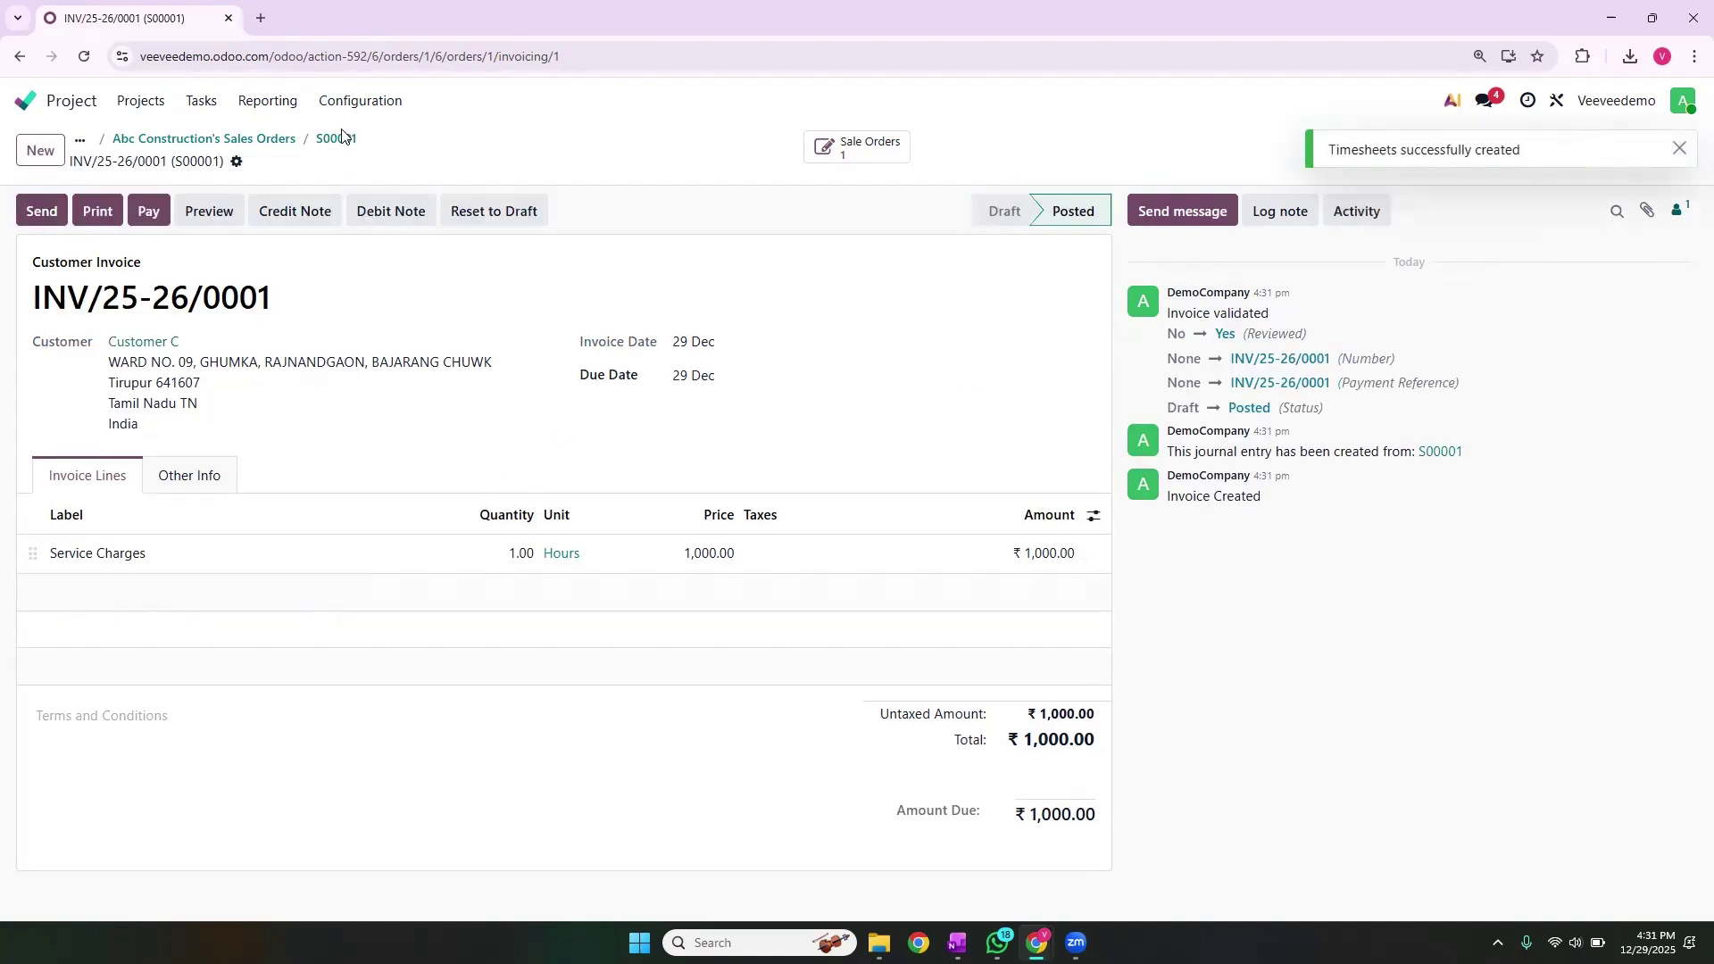
Review the posted invoice's other information and the project's sales order and invoice lists.
{"action": "left_click", "coordinate": [175, 472]}
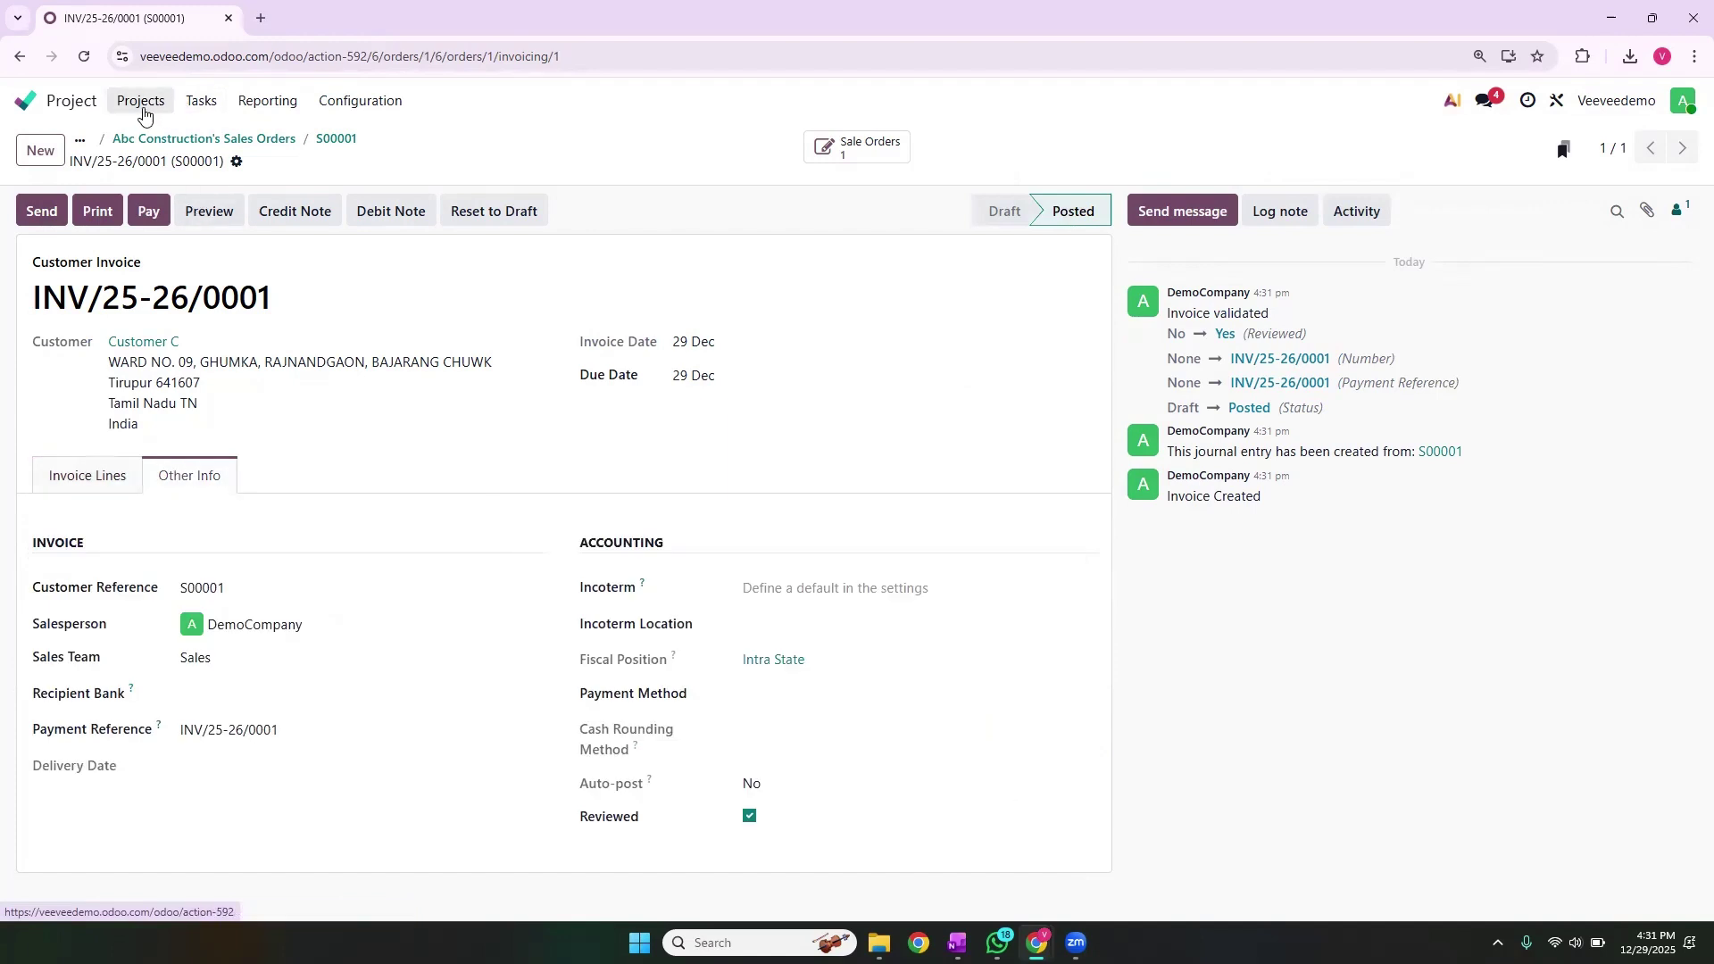
{"action": "left_click", "coordinate": [163, 143]}
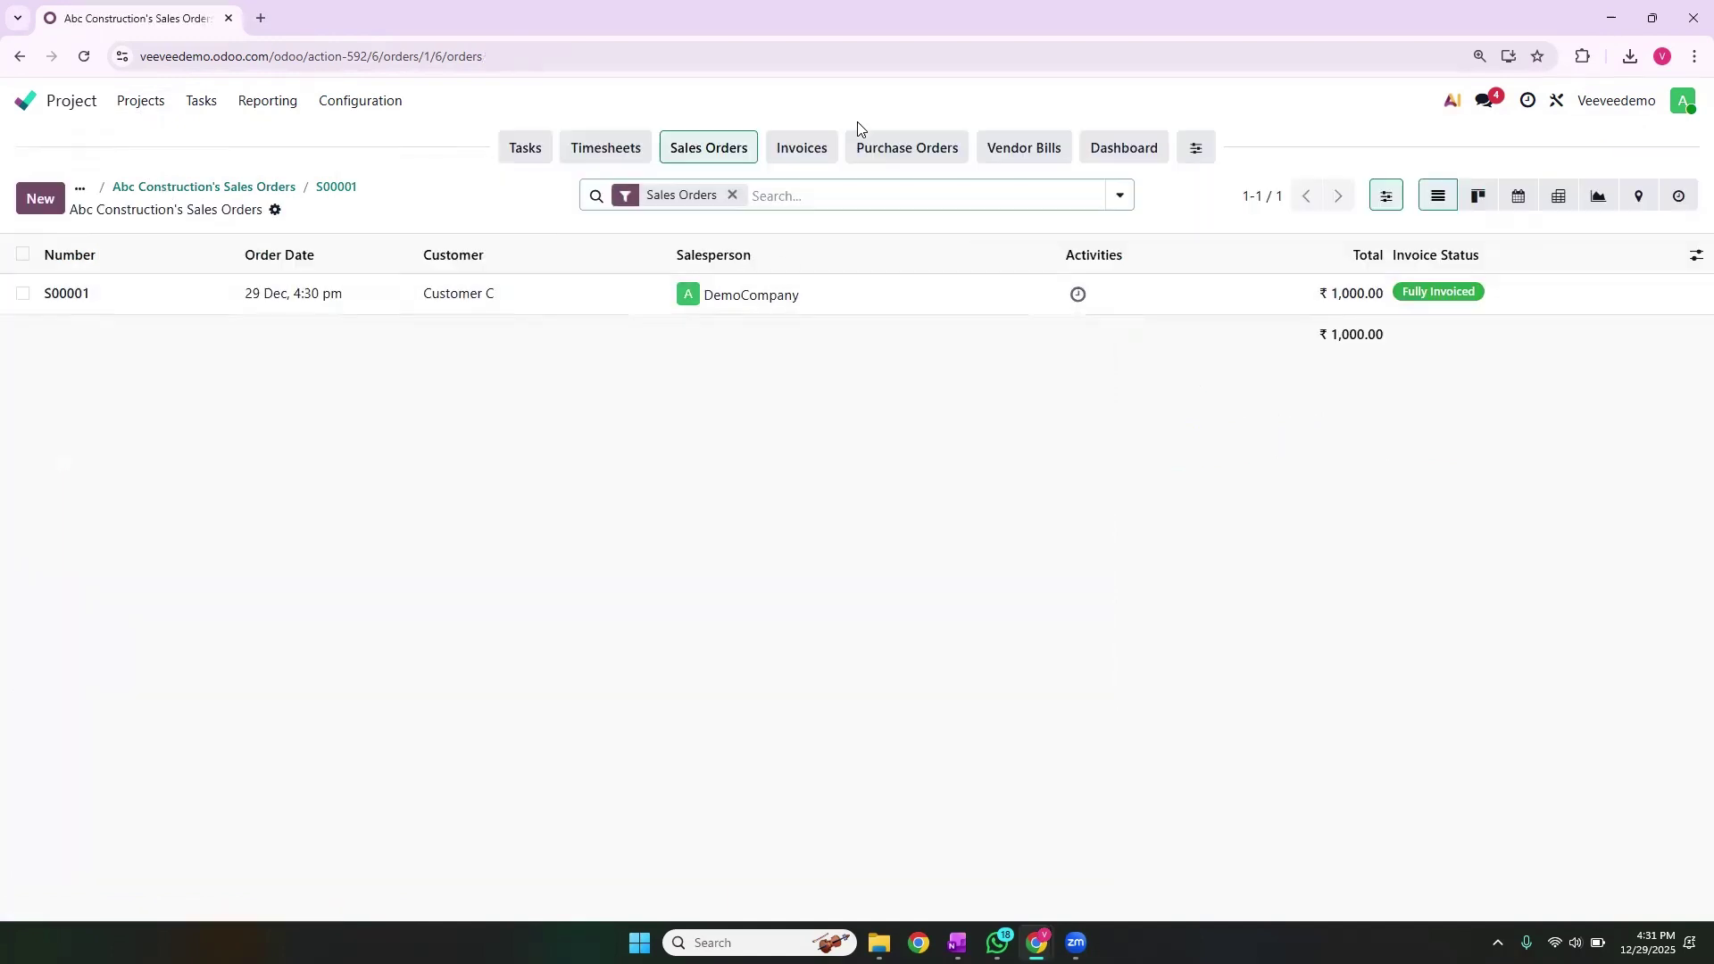
{"action": "left_click", "coordinate": [804, 150]}
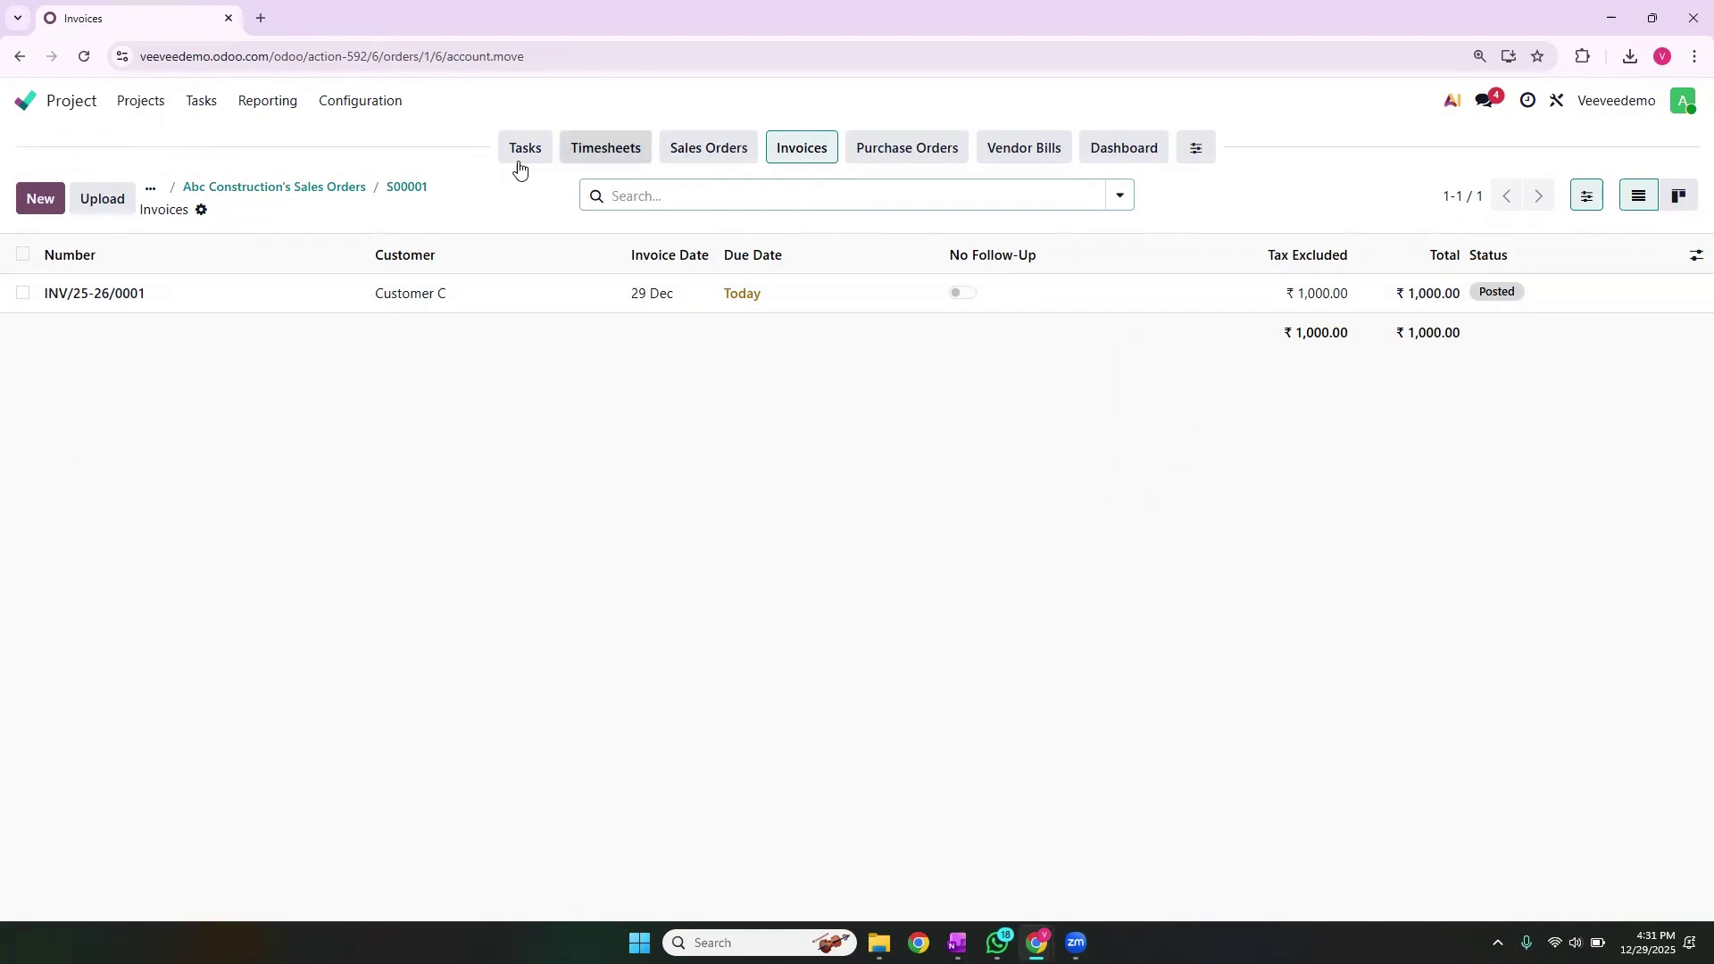
{"action": "left_click", "coordinate": [715, 153]}
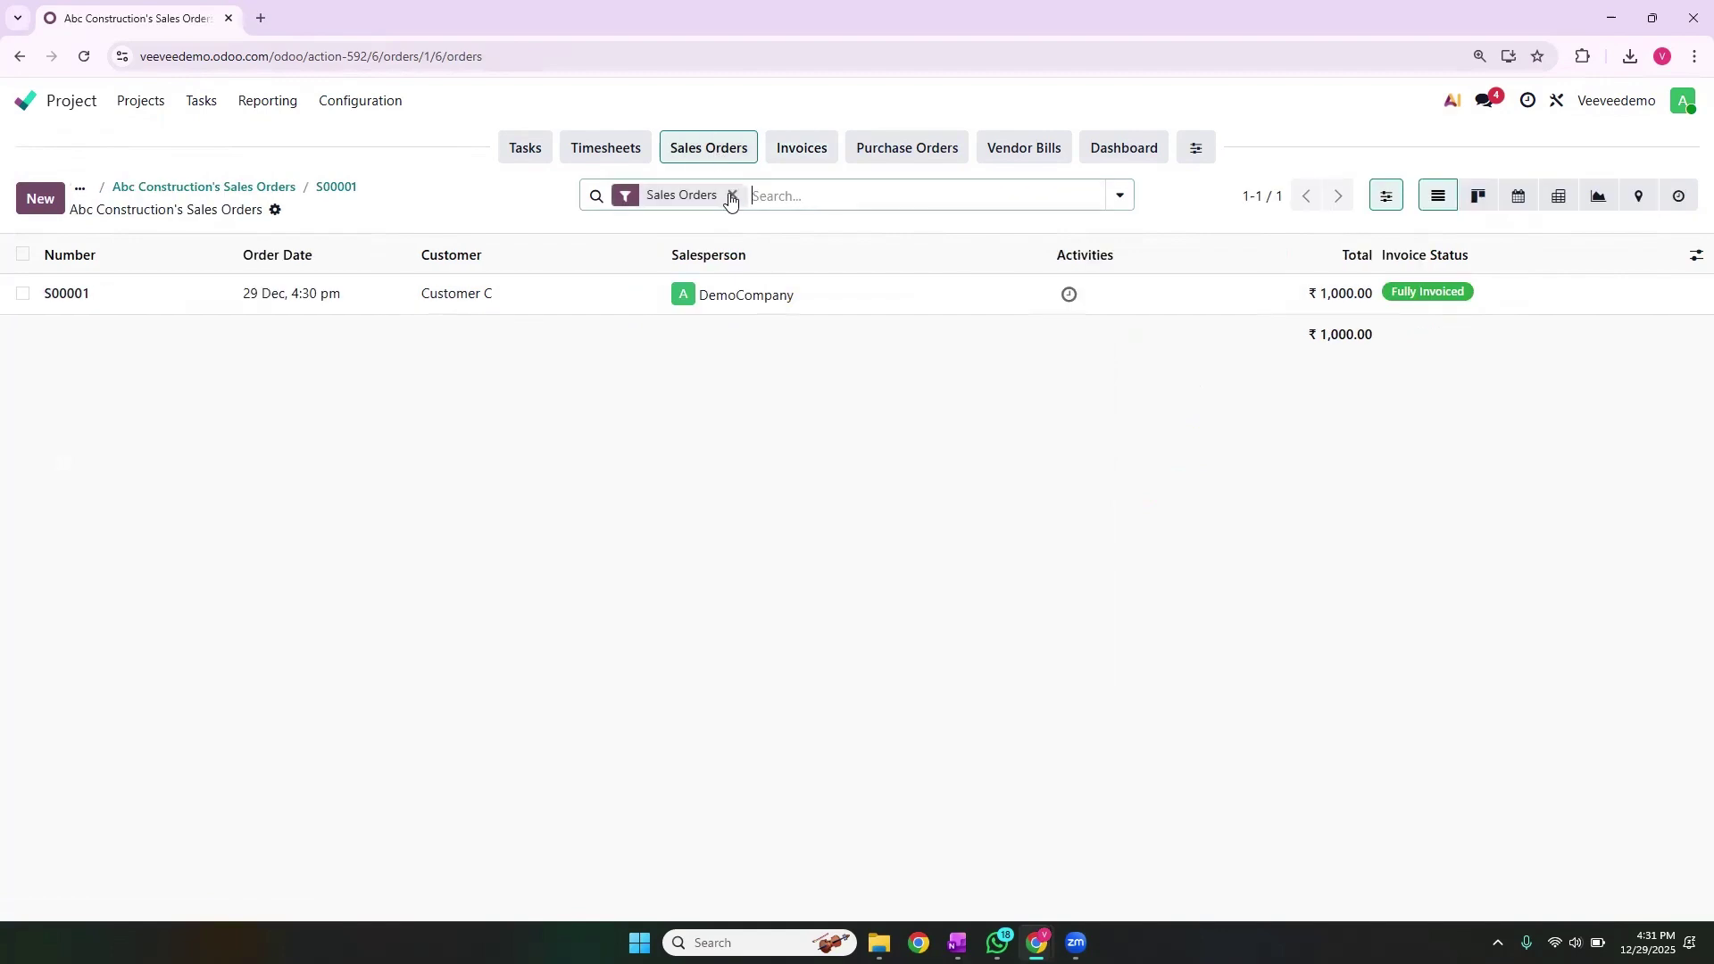
{"action": "left_click", "coordinate": [791, 145]}
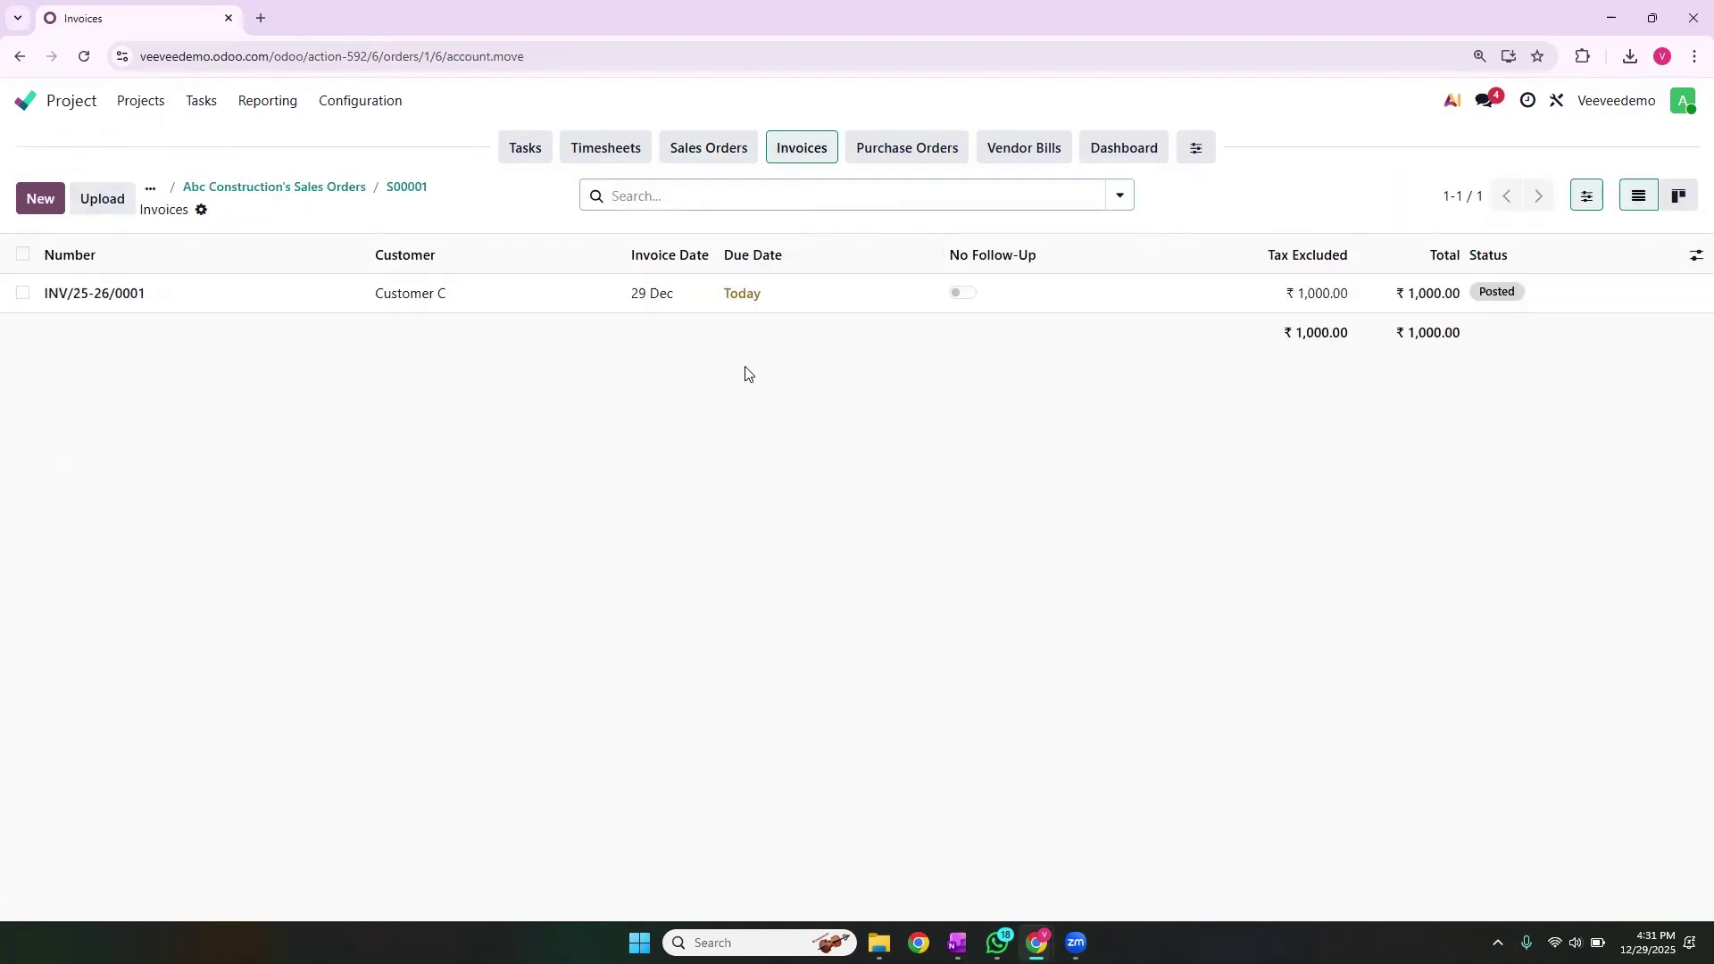
Start a new purchase order from the project and create Supplier A as its vendor.
{"action": "left_click", "coordinate": [890, 163]}
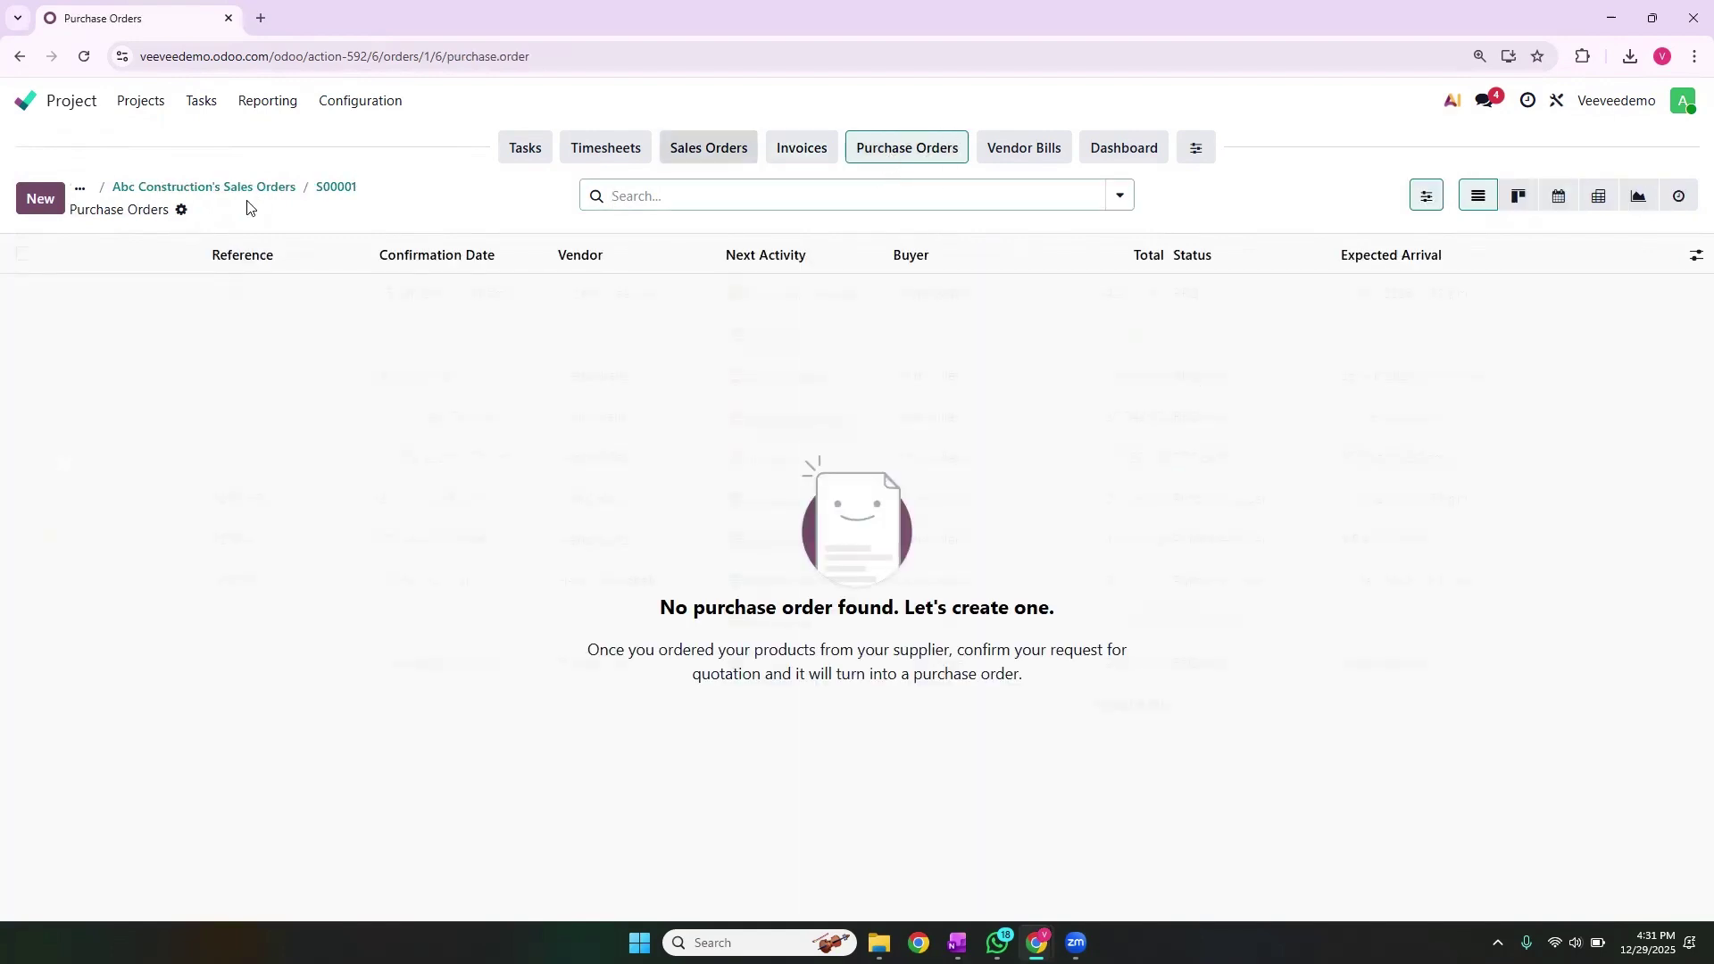
{"action": "left_click", "coordinate": [43, 204]}
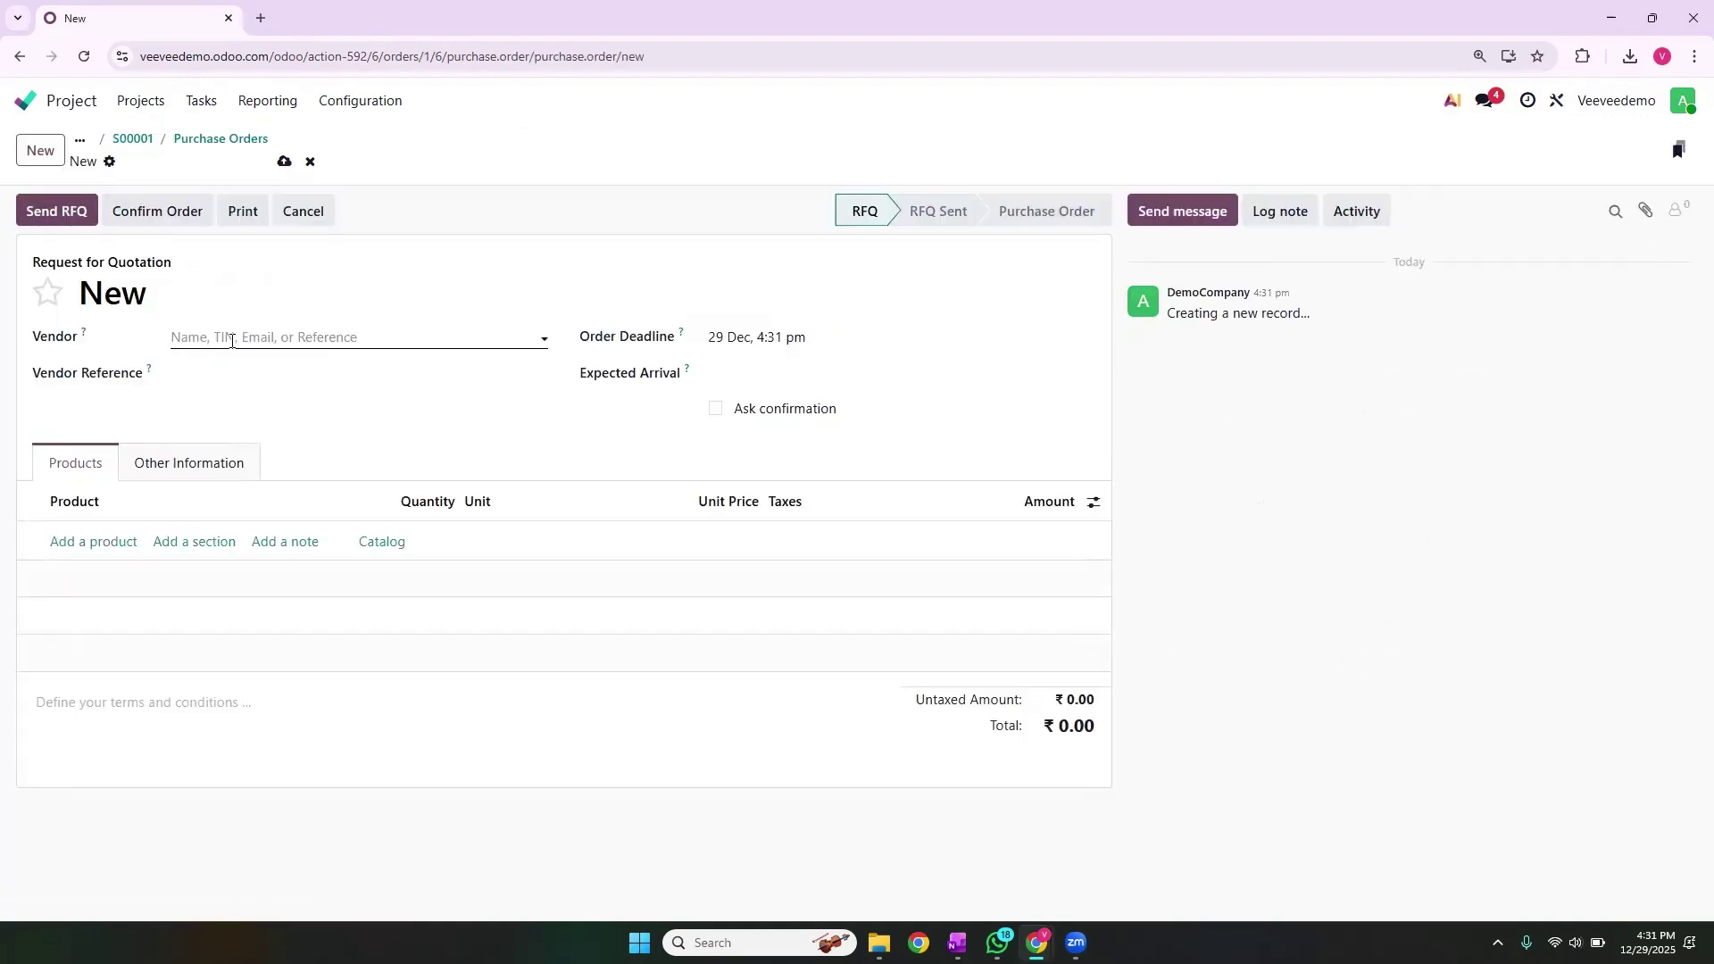
{"action": "left_click", "coordinate": [231, 339]}
{"action": "type", "text": "Suppli"}
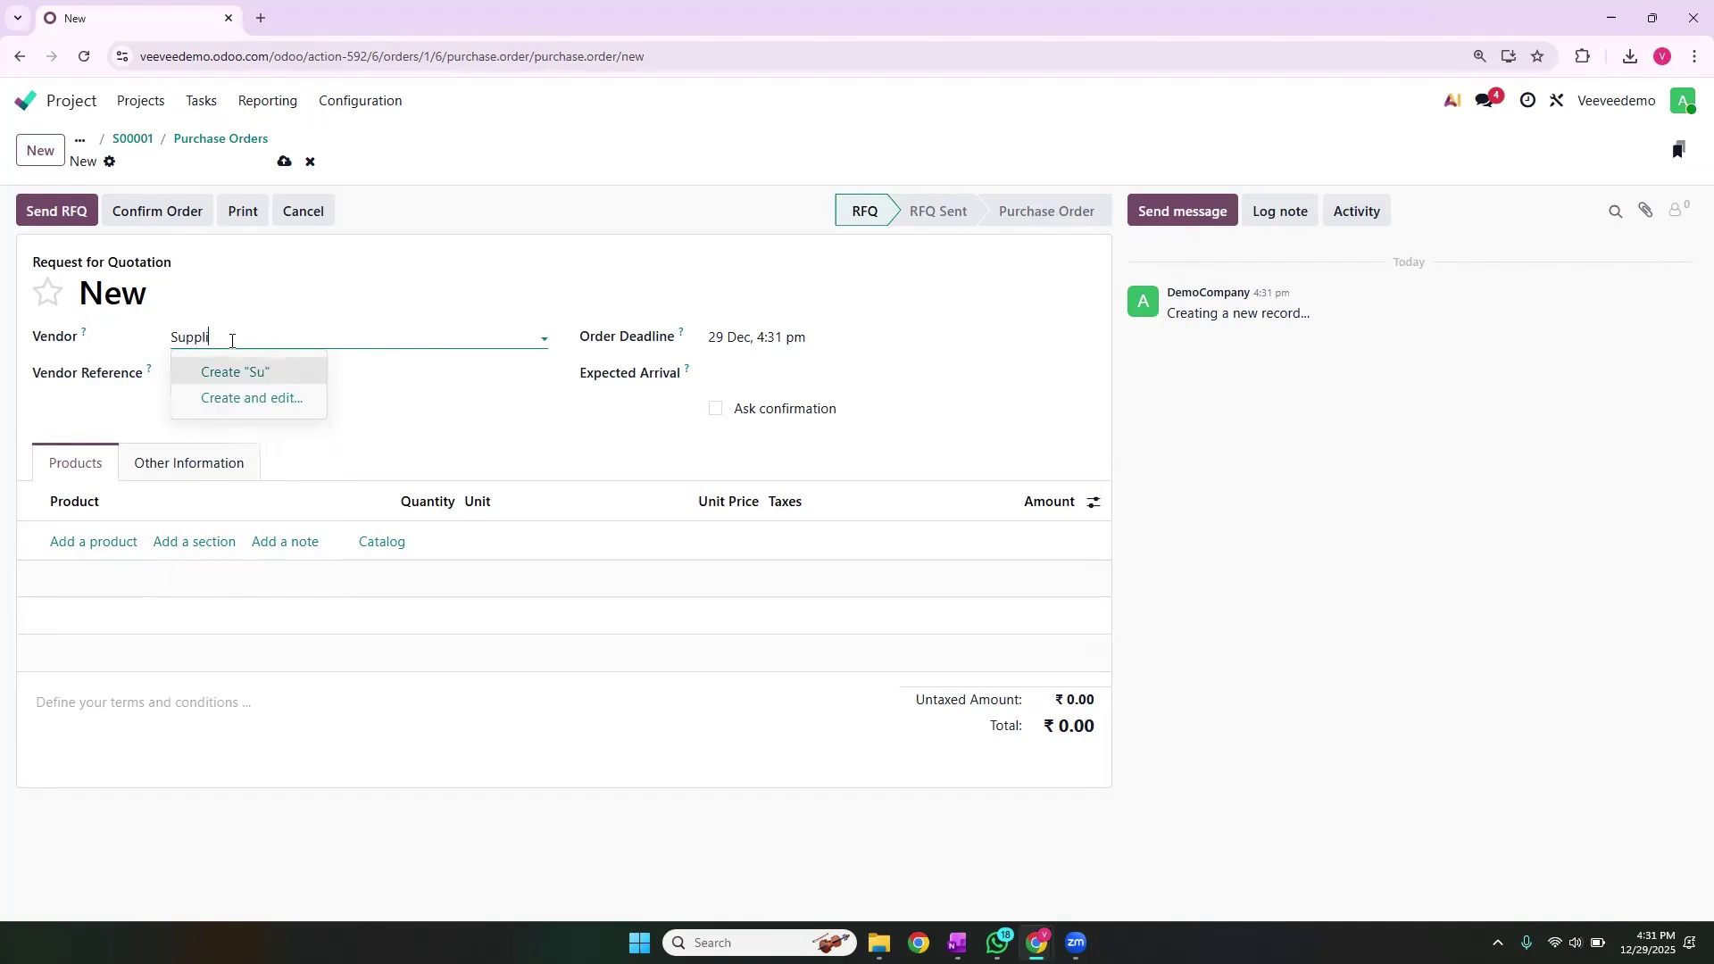
{"action": "type", "text": "er A"}
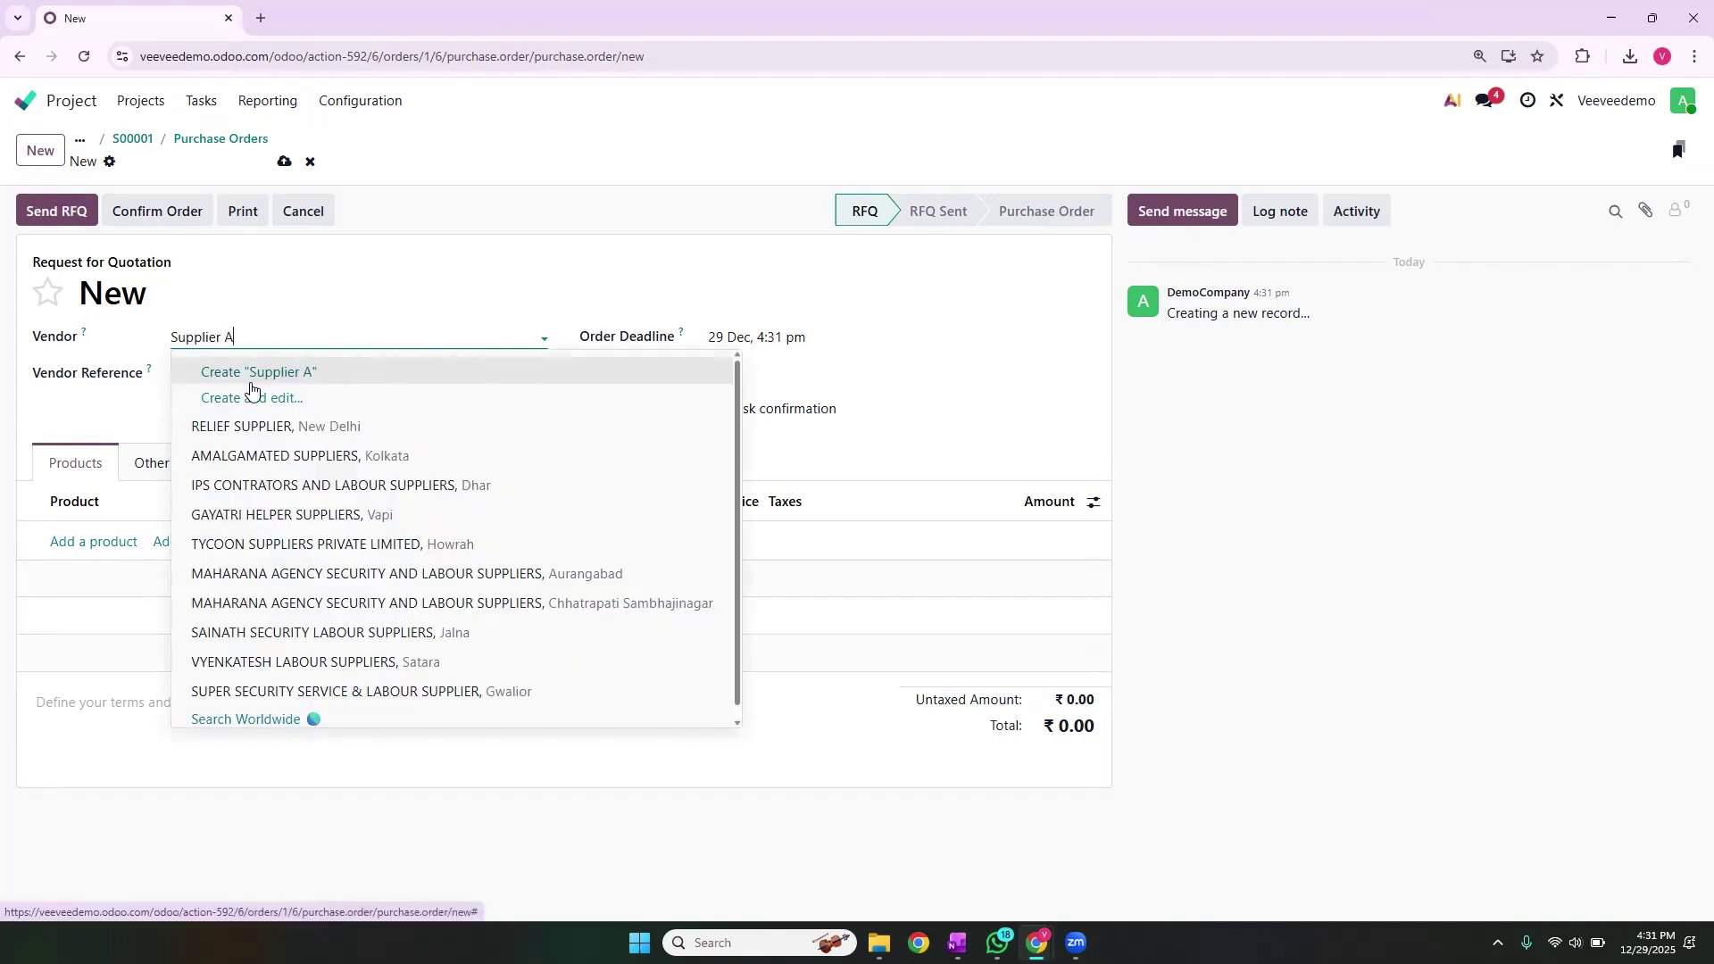
{"action": "left_click", "coordinate": [251, 382]}
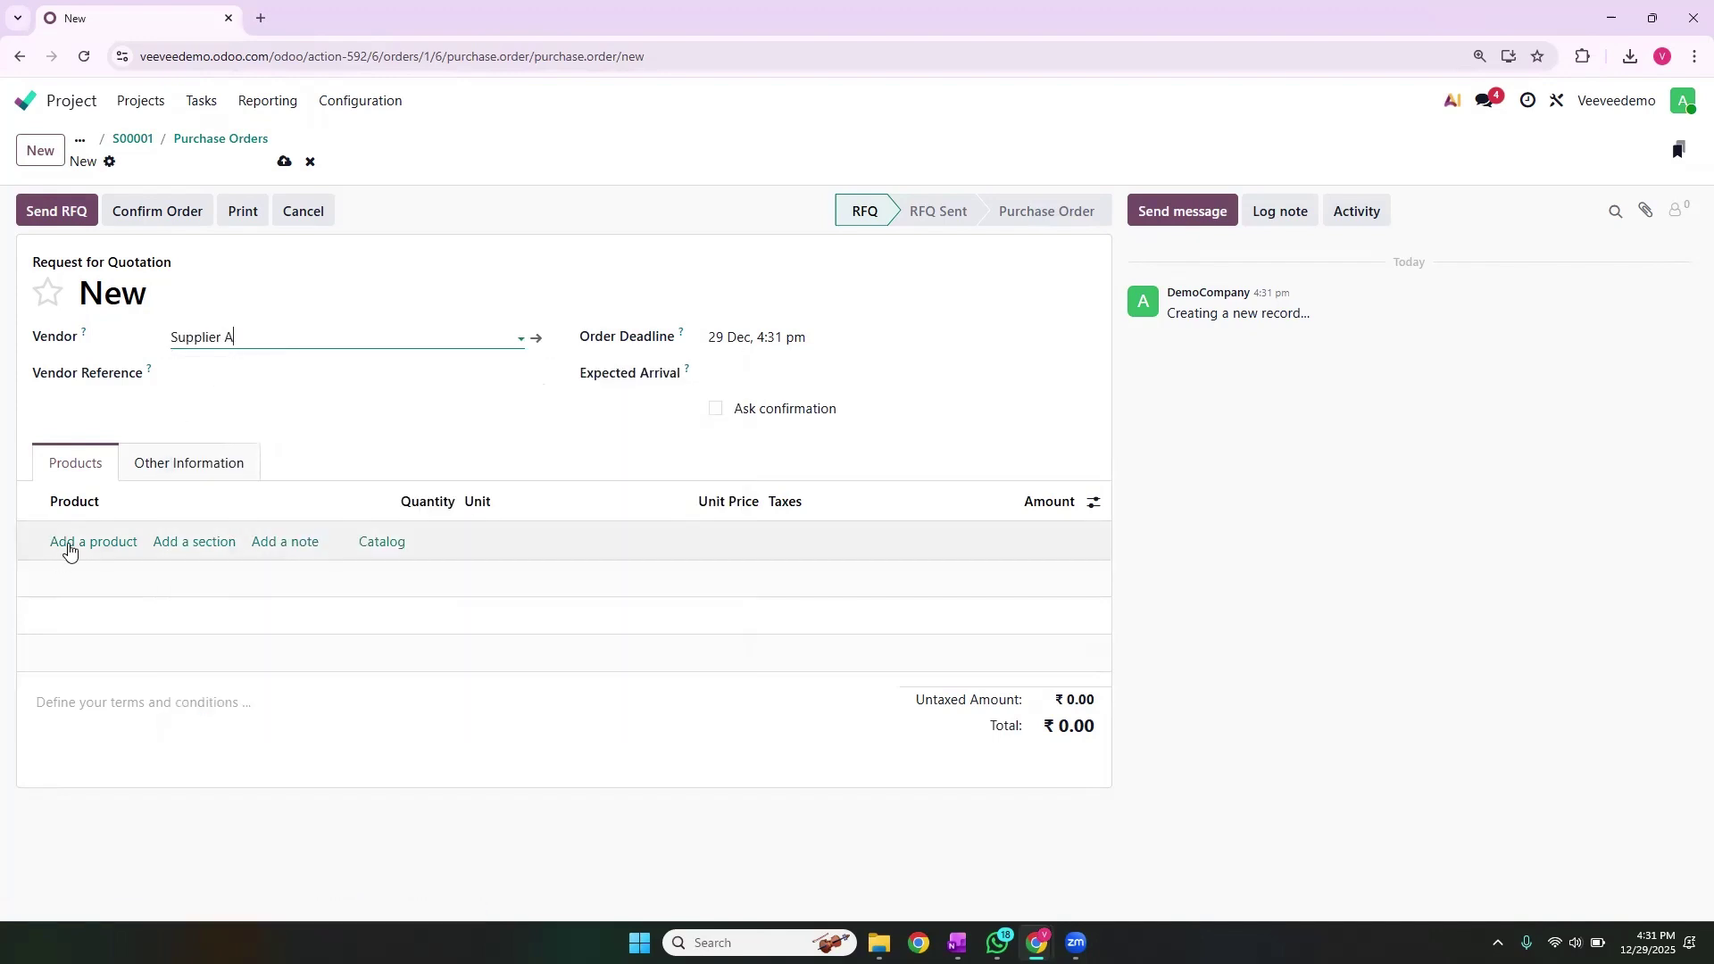
Add a newly created product named Test Product to the purchase order's product lines.
{"action": "left_click", "coordinate": [69, 543]}
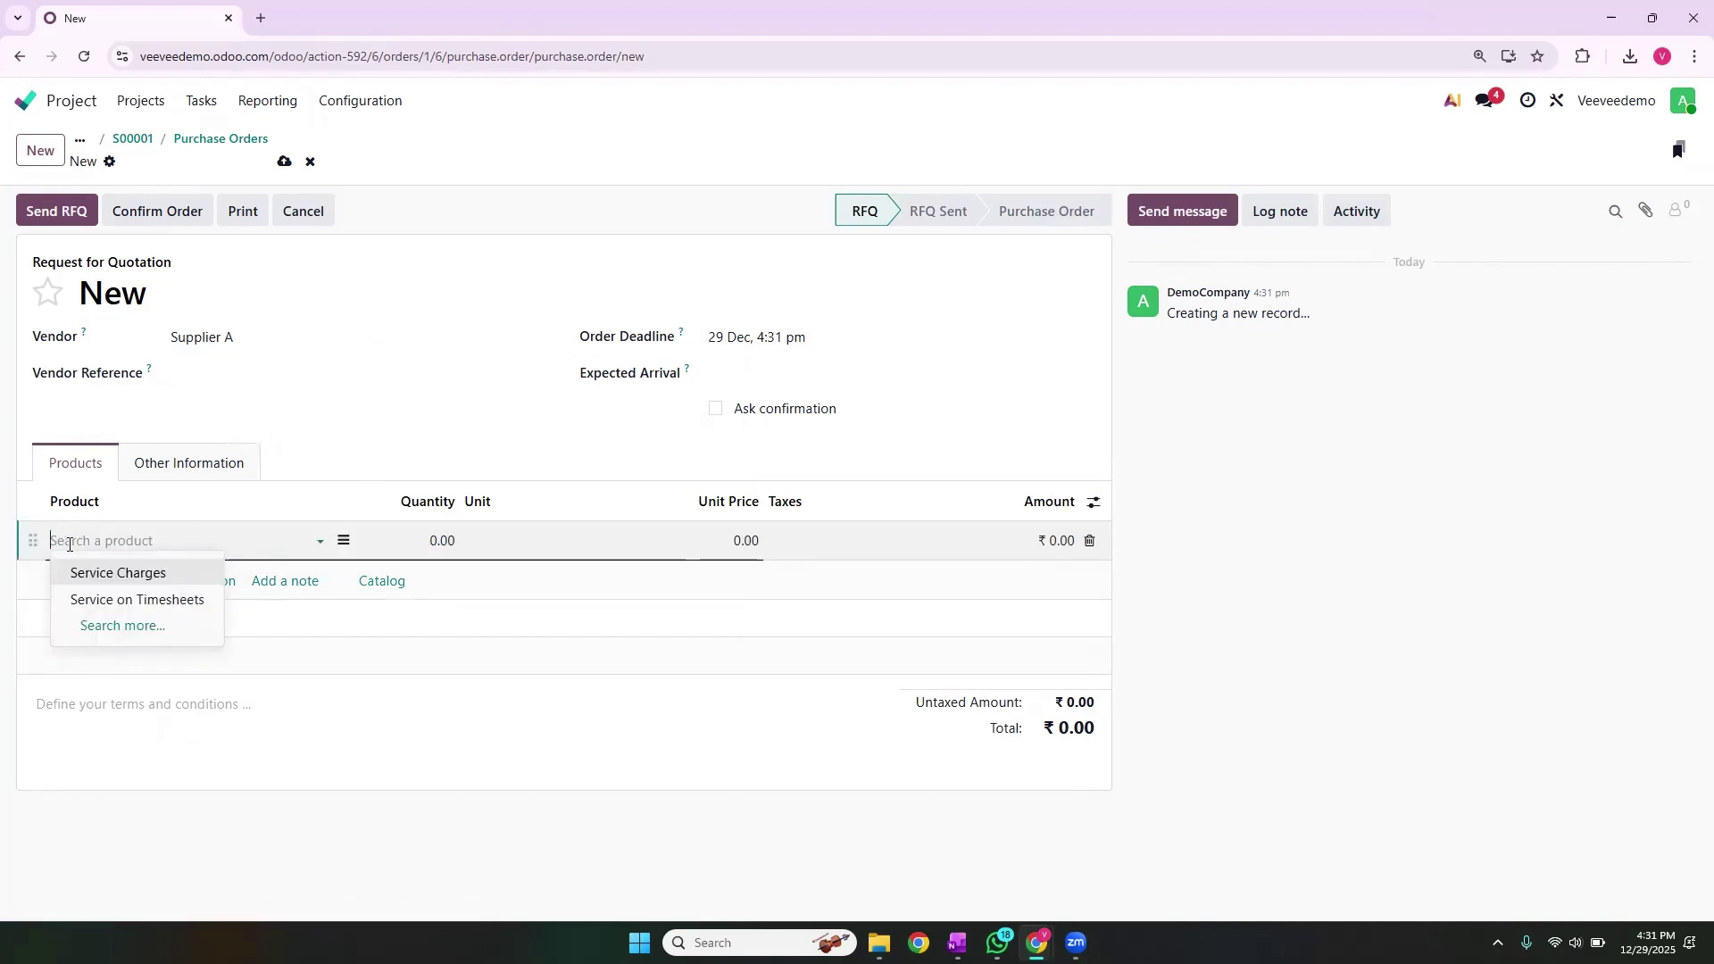
{"action": "type", "text": "Test Produ"}
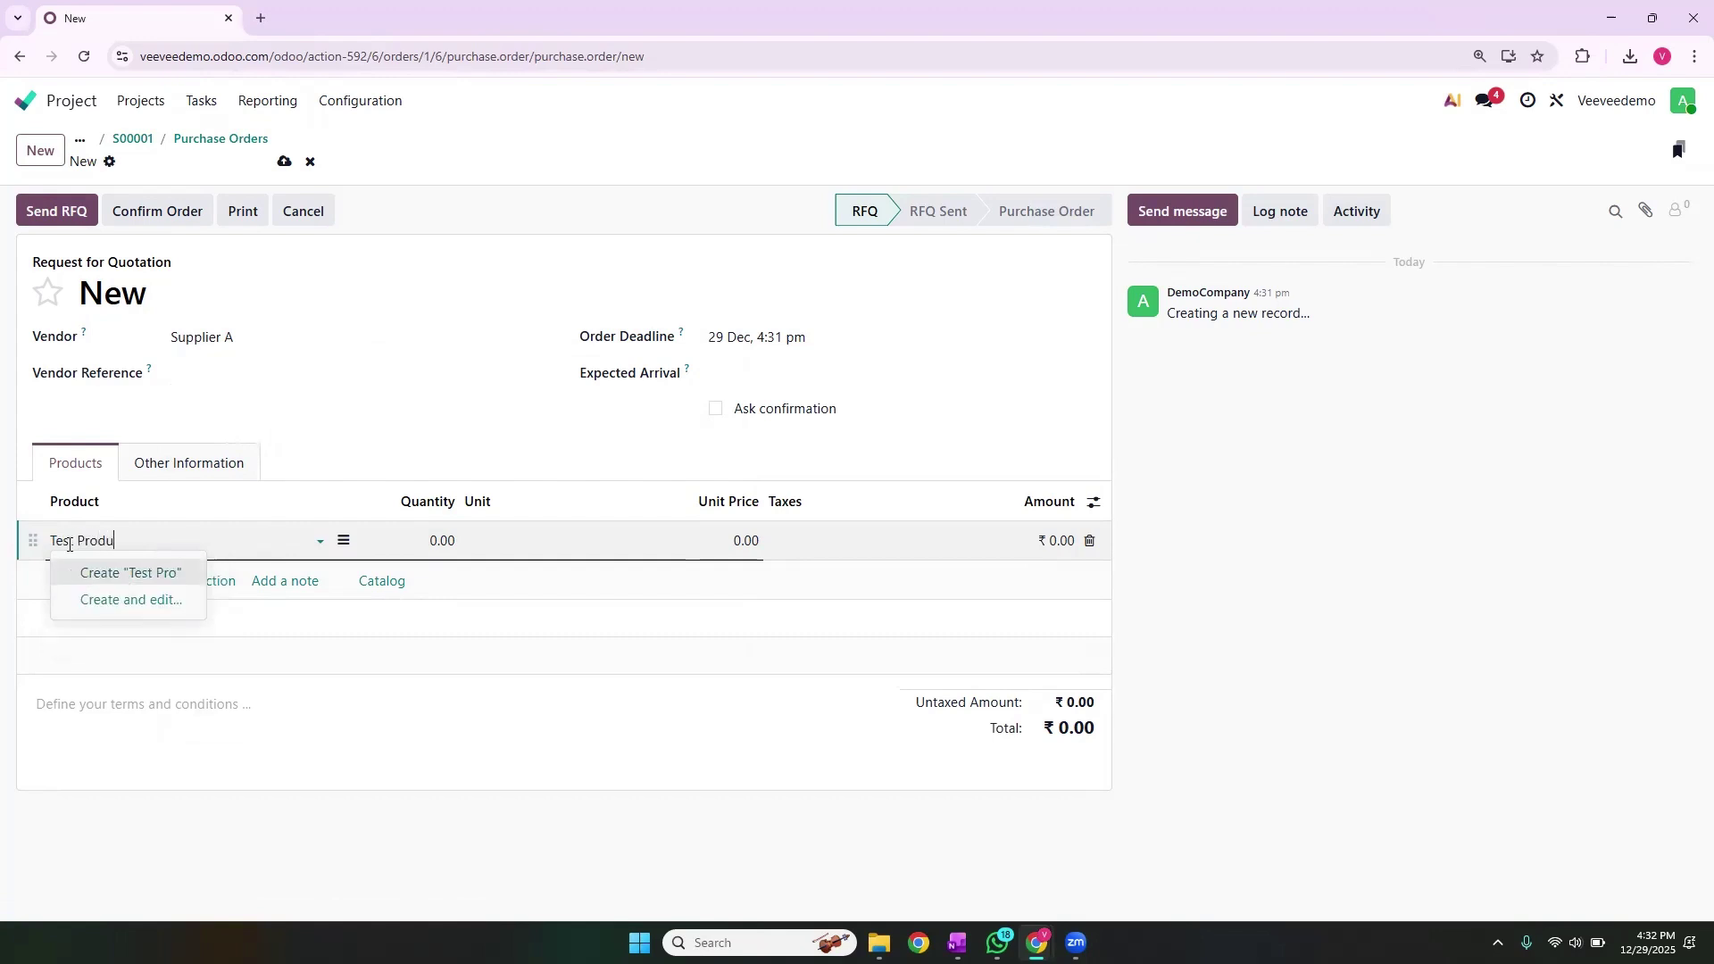
{"action": "type", "text": "ct"}
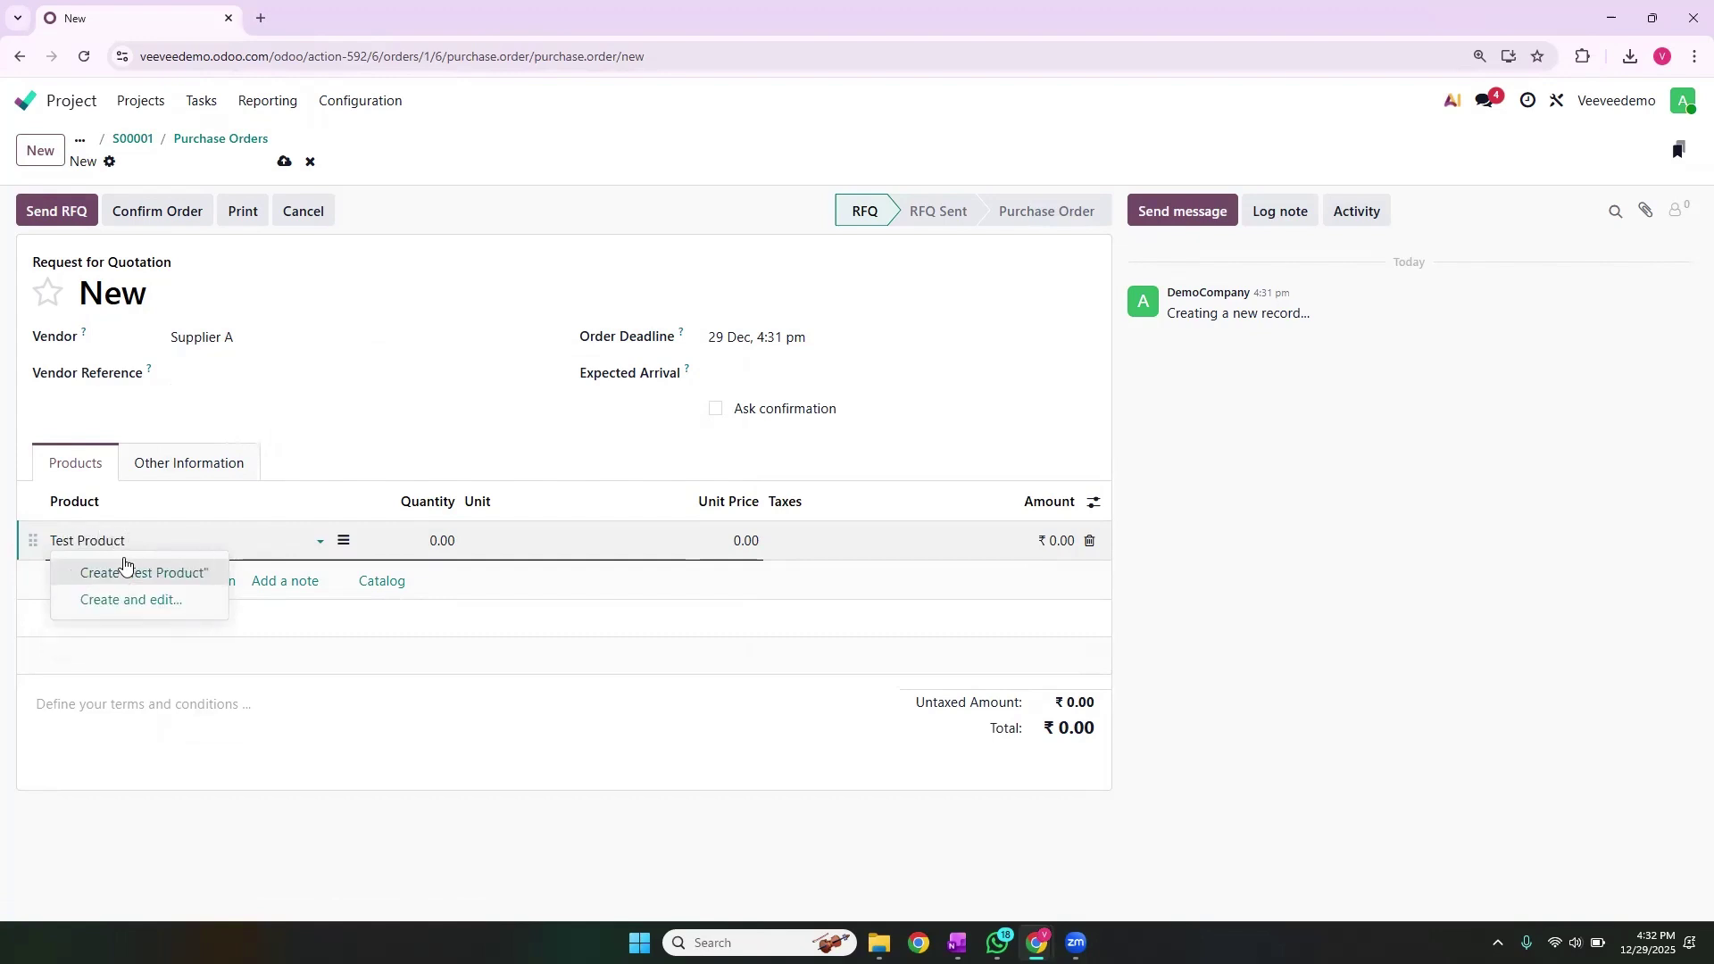
{"action": "left_click", "coordinate": [126, 572]}
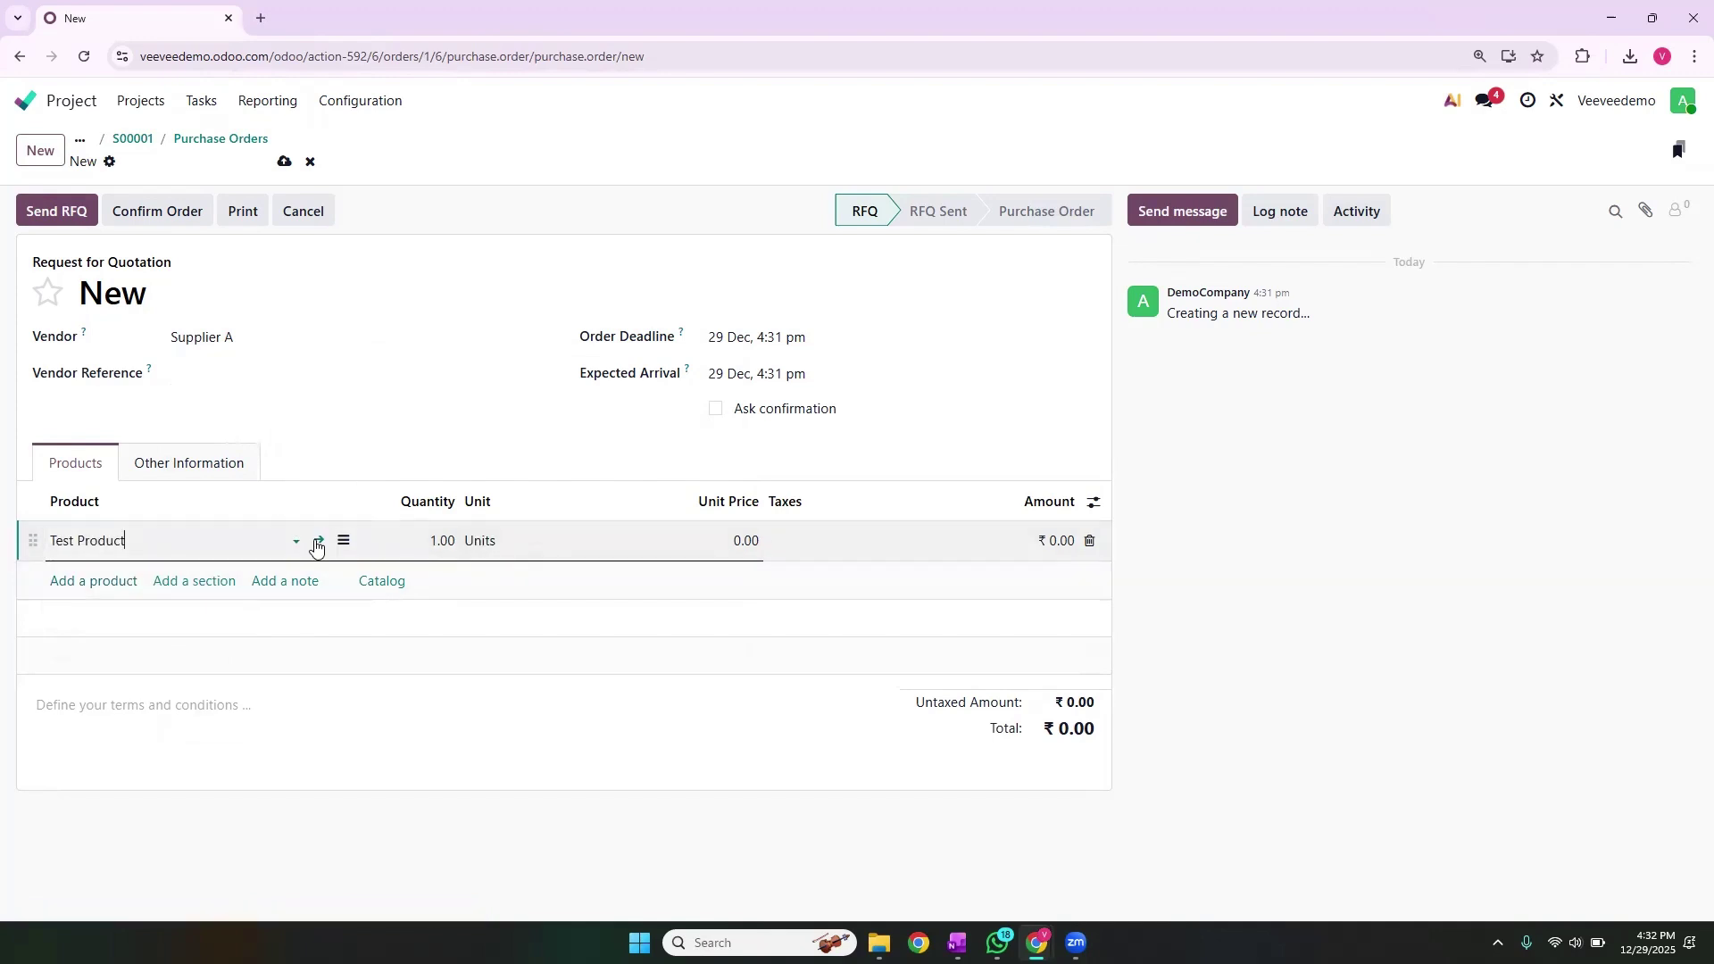
Set the cost of Test Product to ₹1,000 per unit and save the product.
{"action": "left_click", "coordinate": [318, 543]}
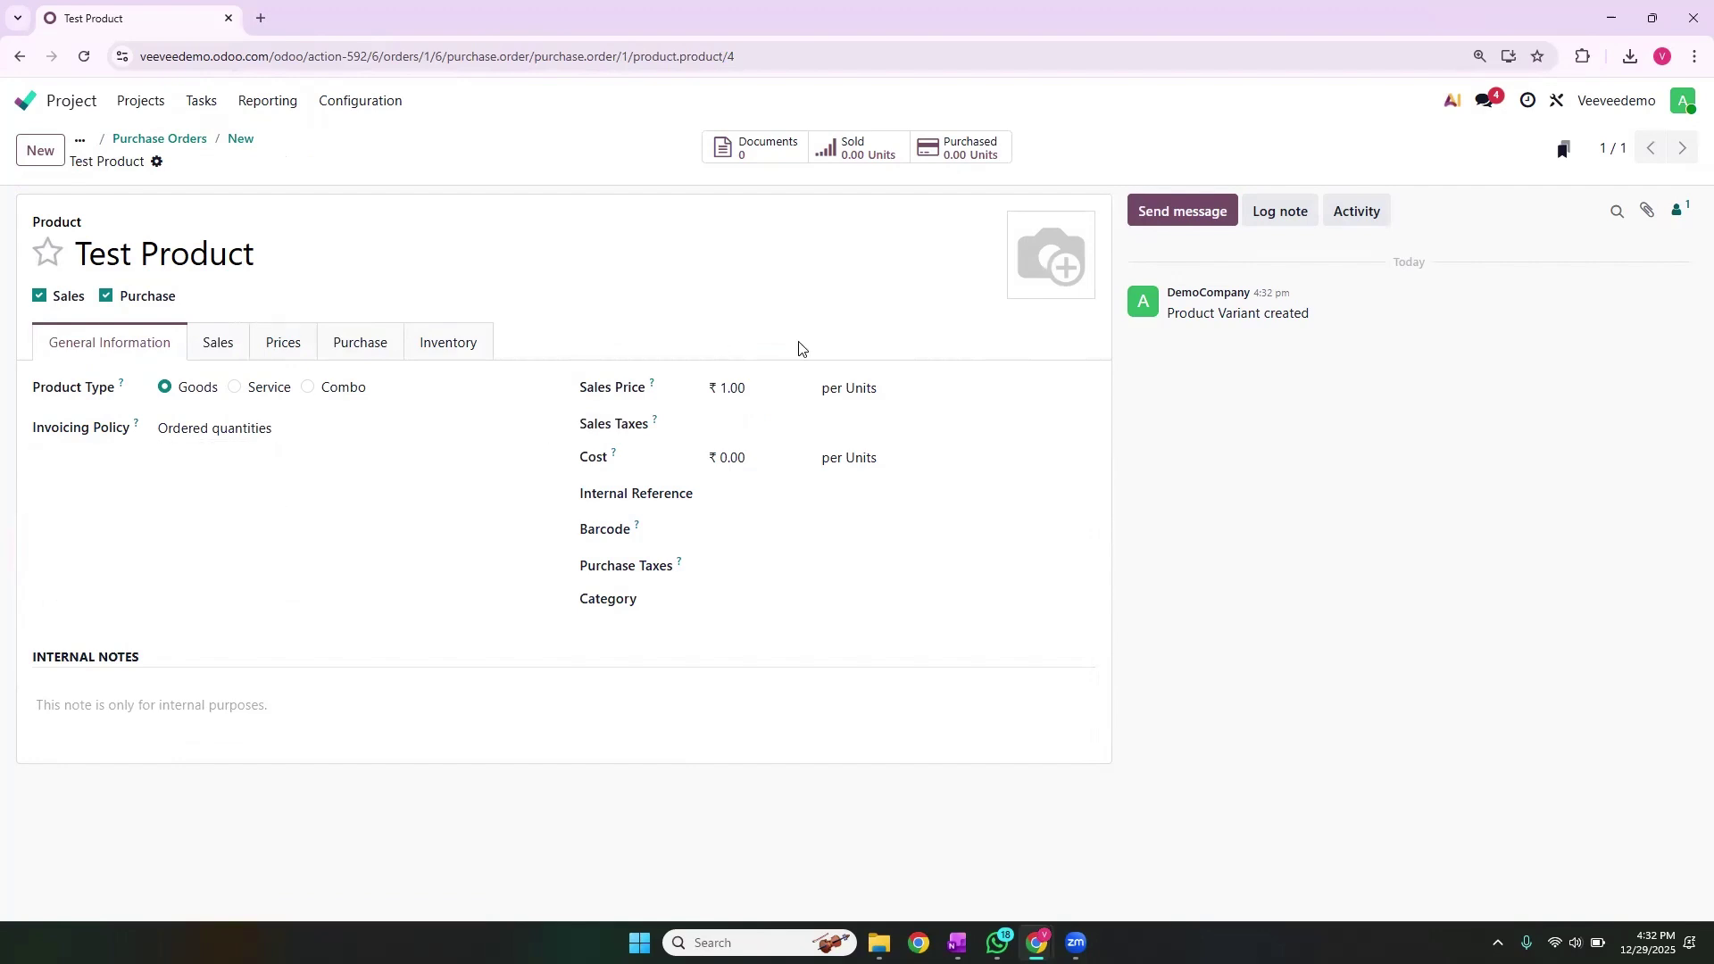
{"action": "left_click", "coordinate": [749, 453]}
{"action": "type", "text": "1000"}
{"action": "left_click", "coordinate": [890, 455]}
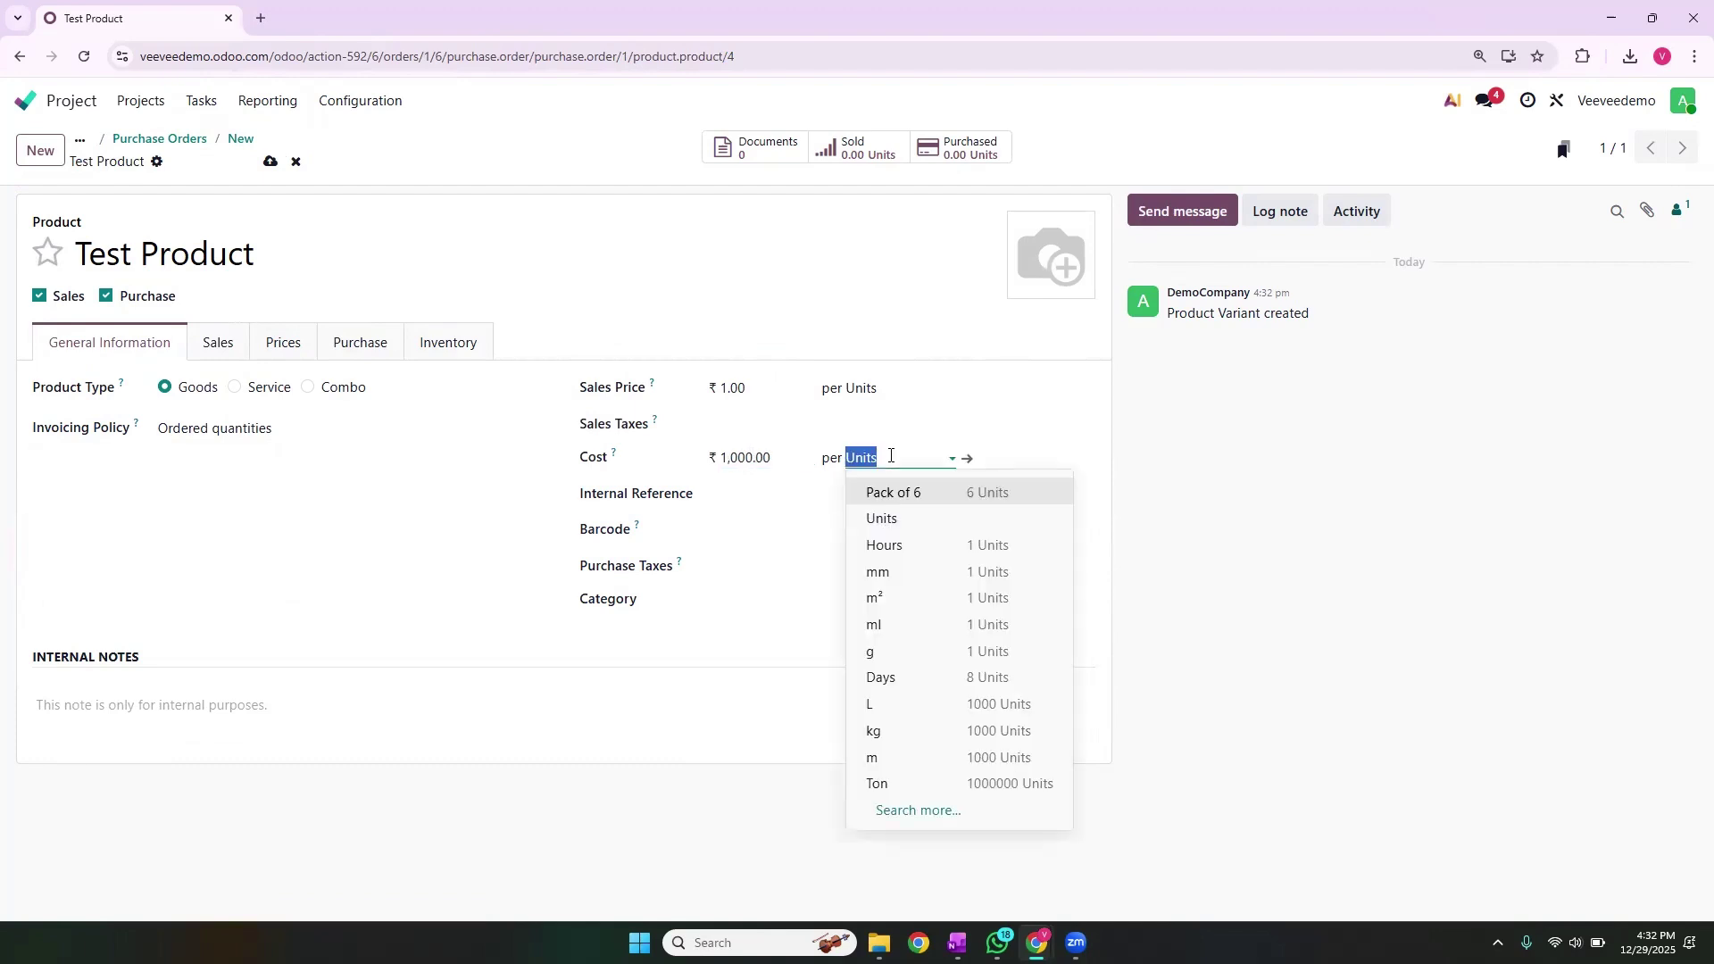
{"action": "left_click", "coordinate": [1334, 444]}
{"action": "left_click", "coordinate": [270, 163]}
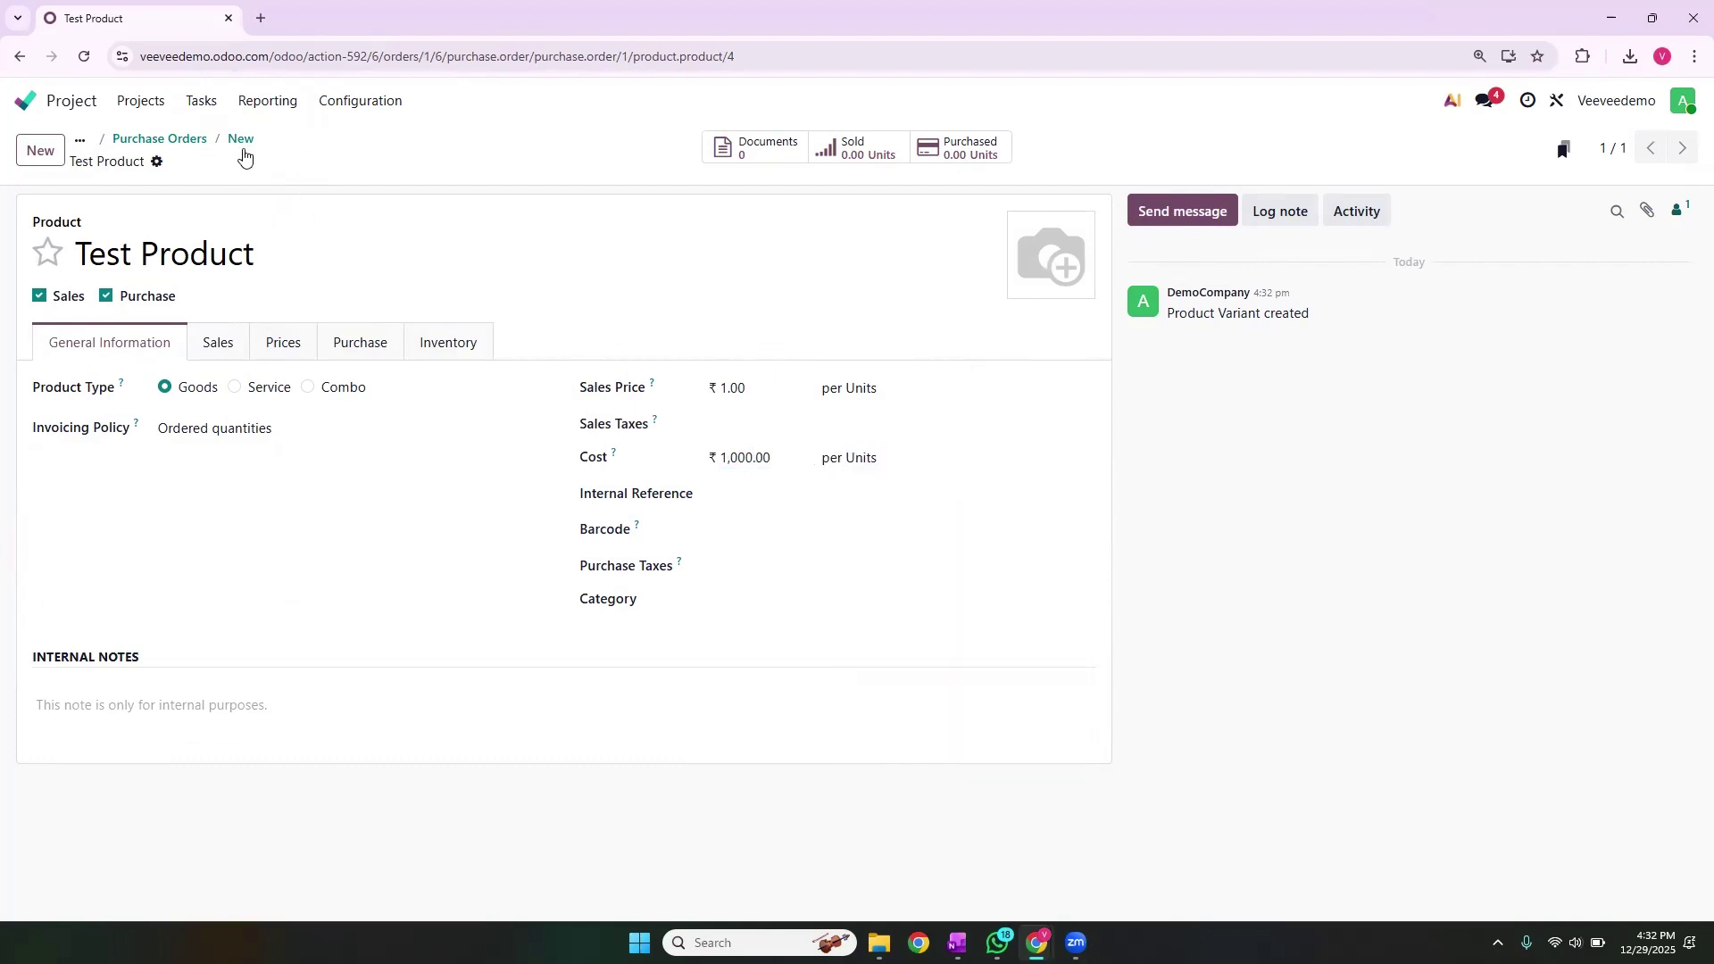
Set Test Product's unit price to 1000 on the purchase order, confirm the order and return to the project's purchase orders.
{"action": "left_click", "coordinate": [241, 141]}
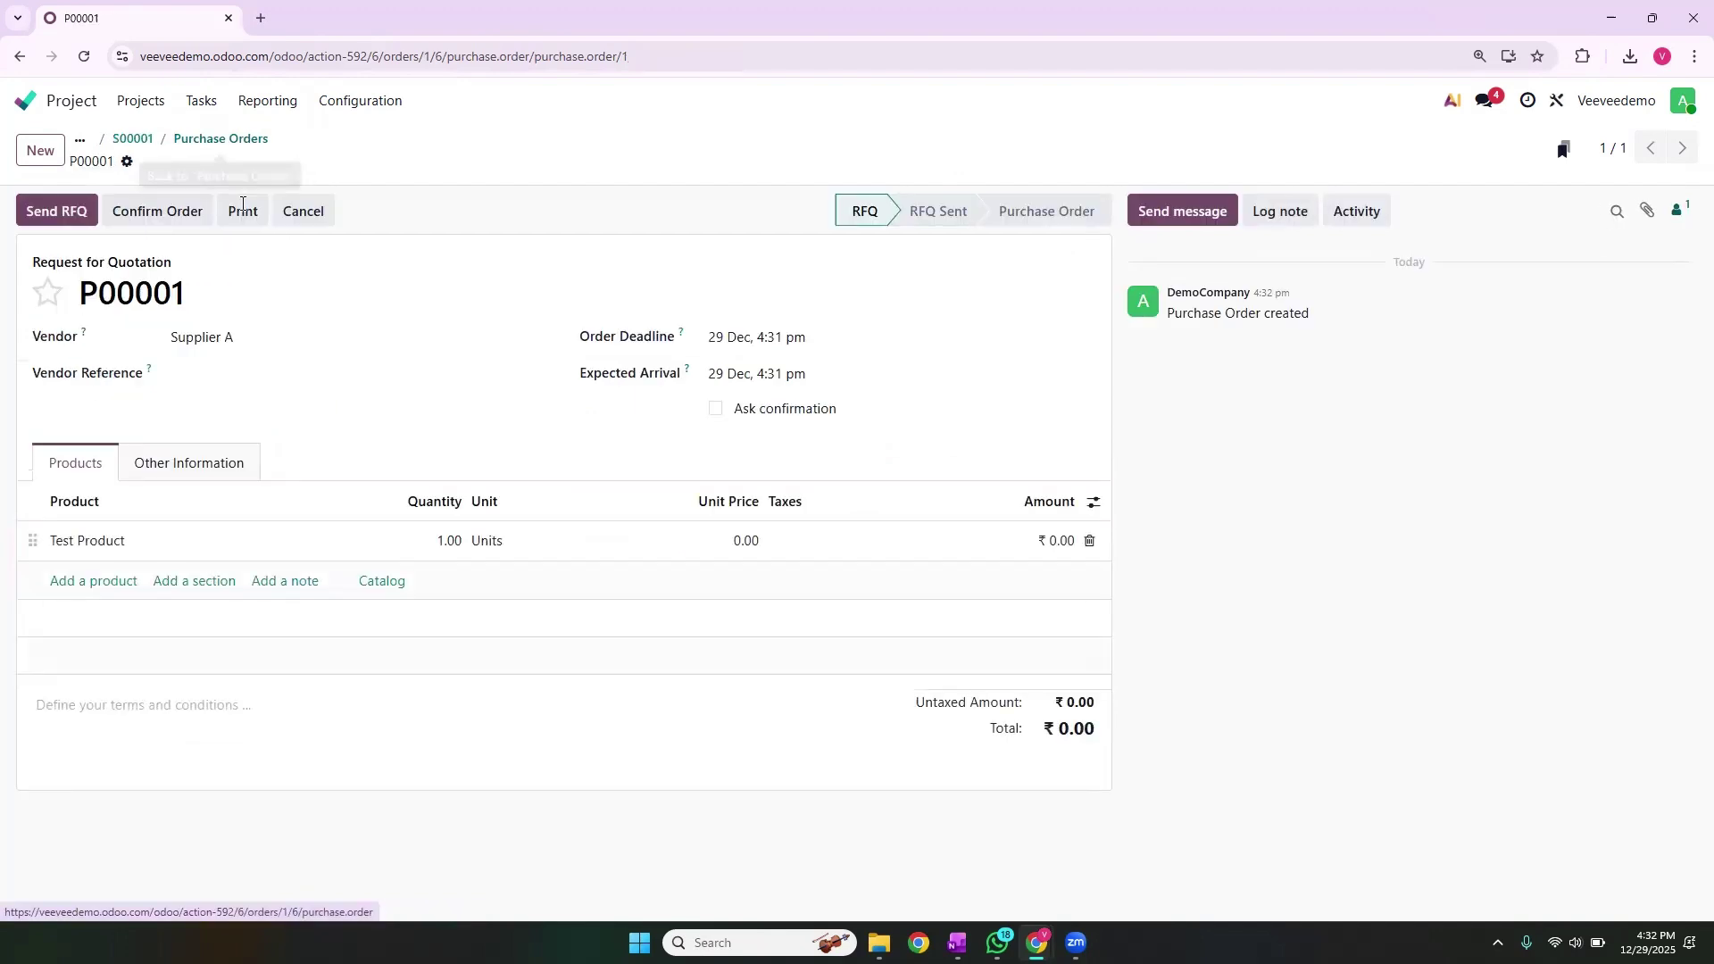
{"action": "left_click", "coordinate": [732, 551]}
{"action": "type", "text": "1000"}
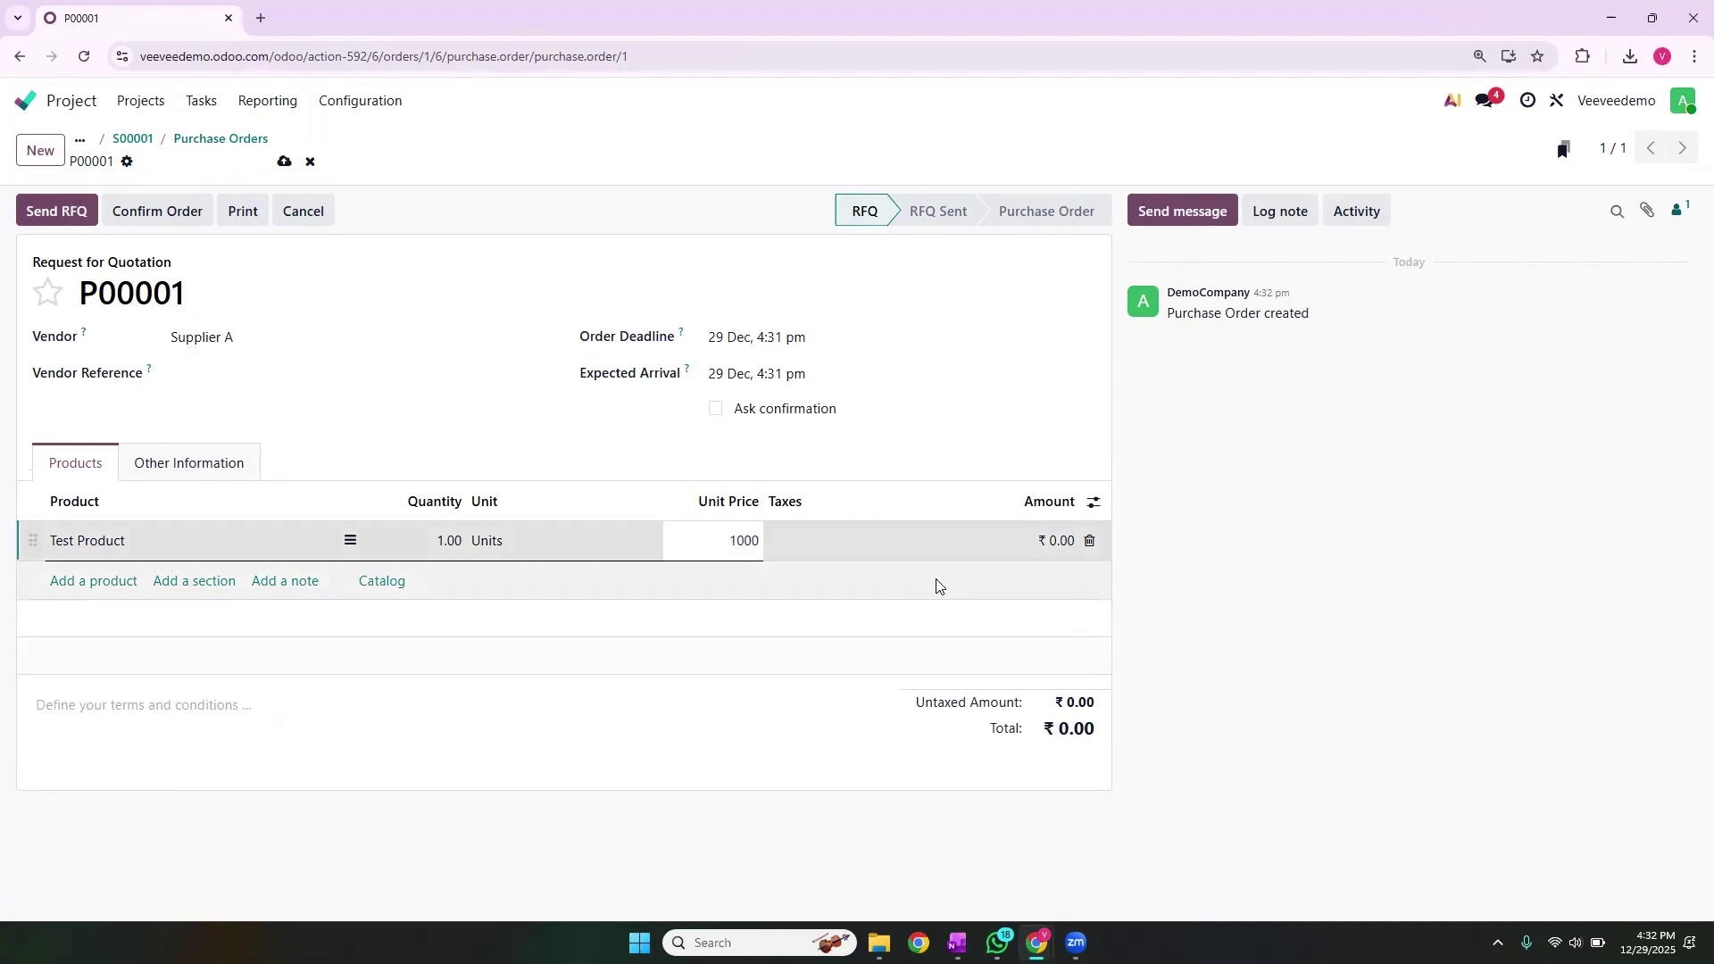
{"action": "left_click", "coordinate": [1228, 533]}
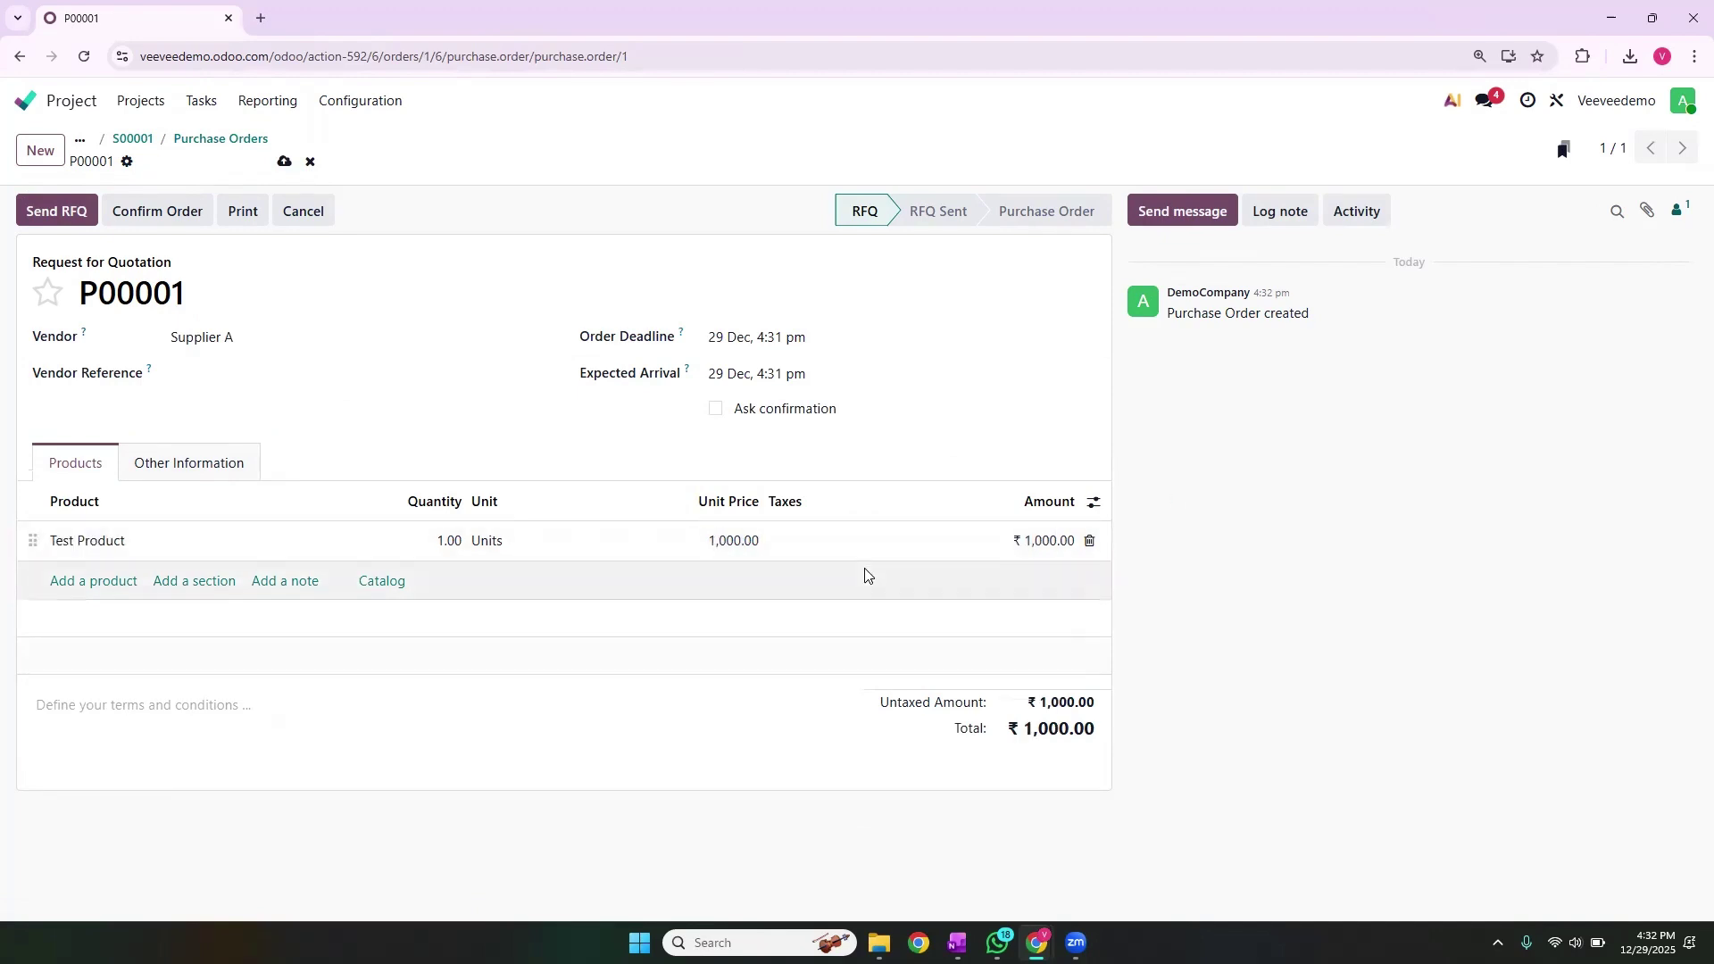
{"action": "left_click", "coordinate": [156, 213]}
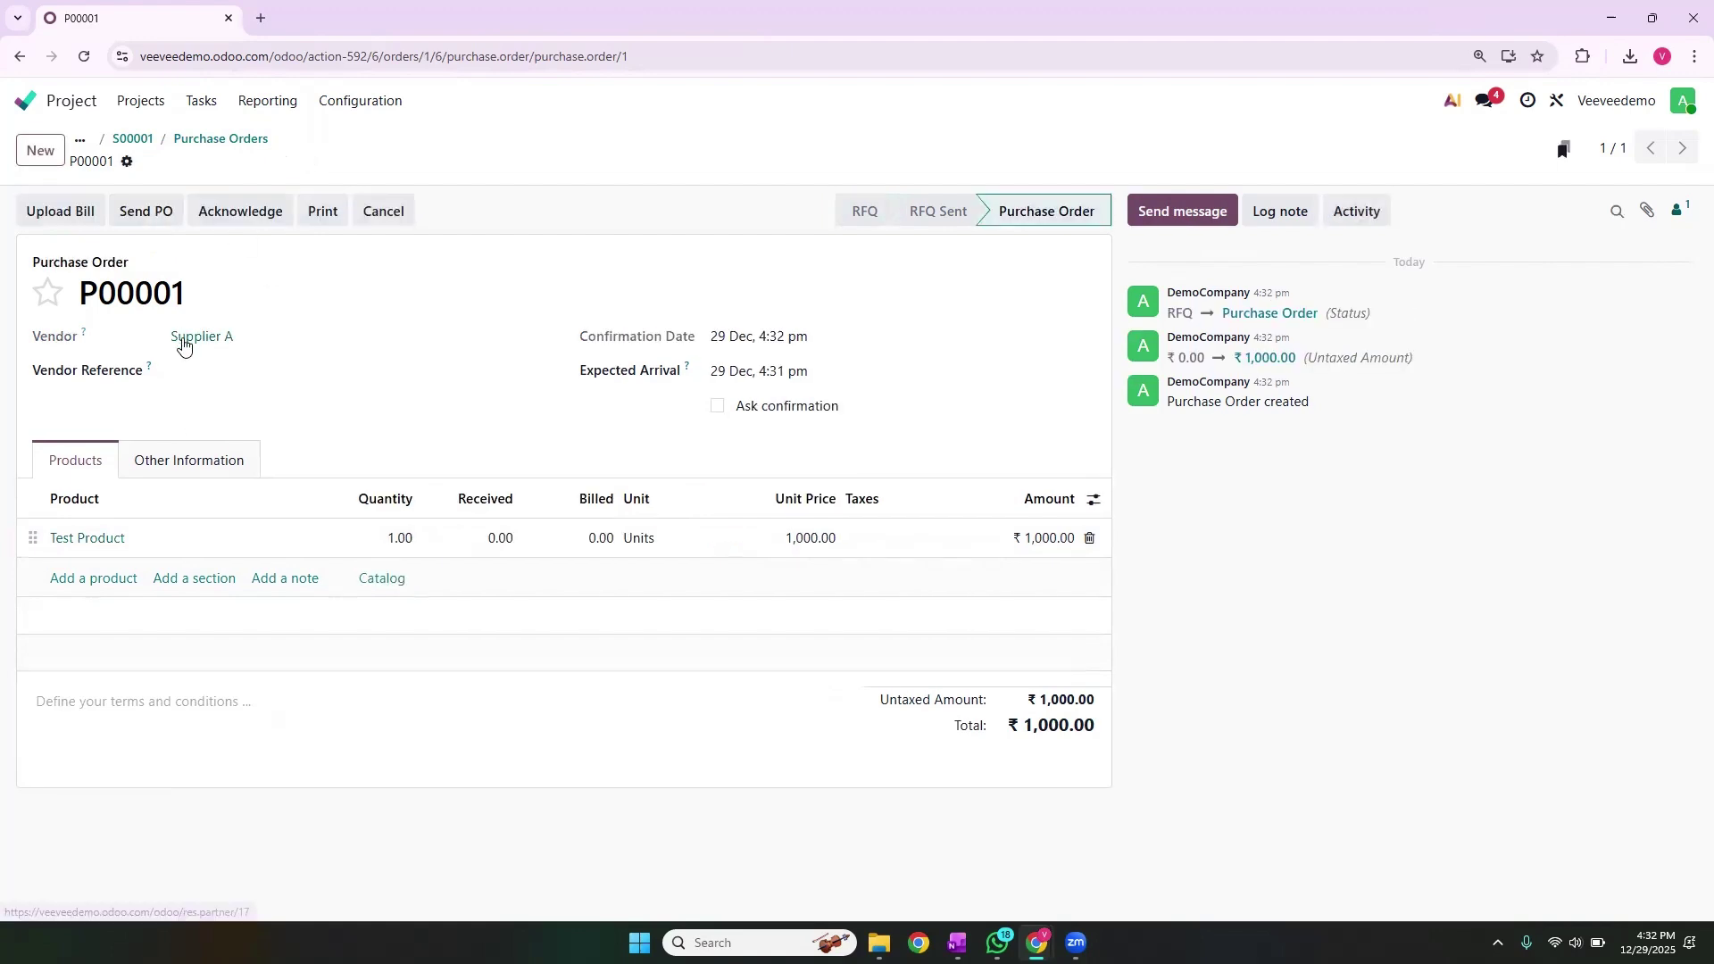
{"action": "left_click", "coordinate": [206, 141]}
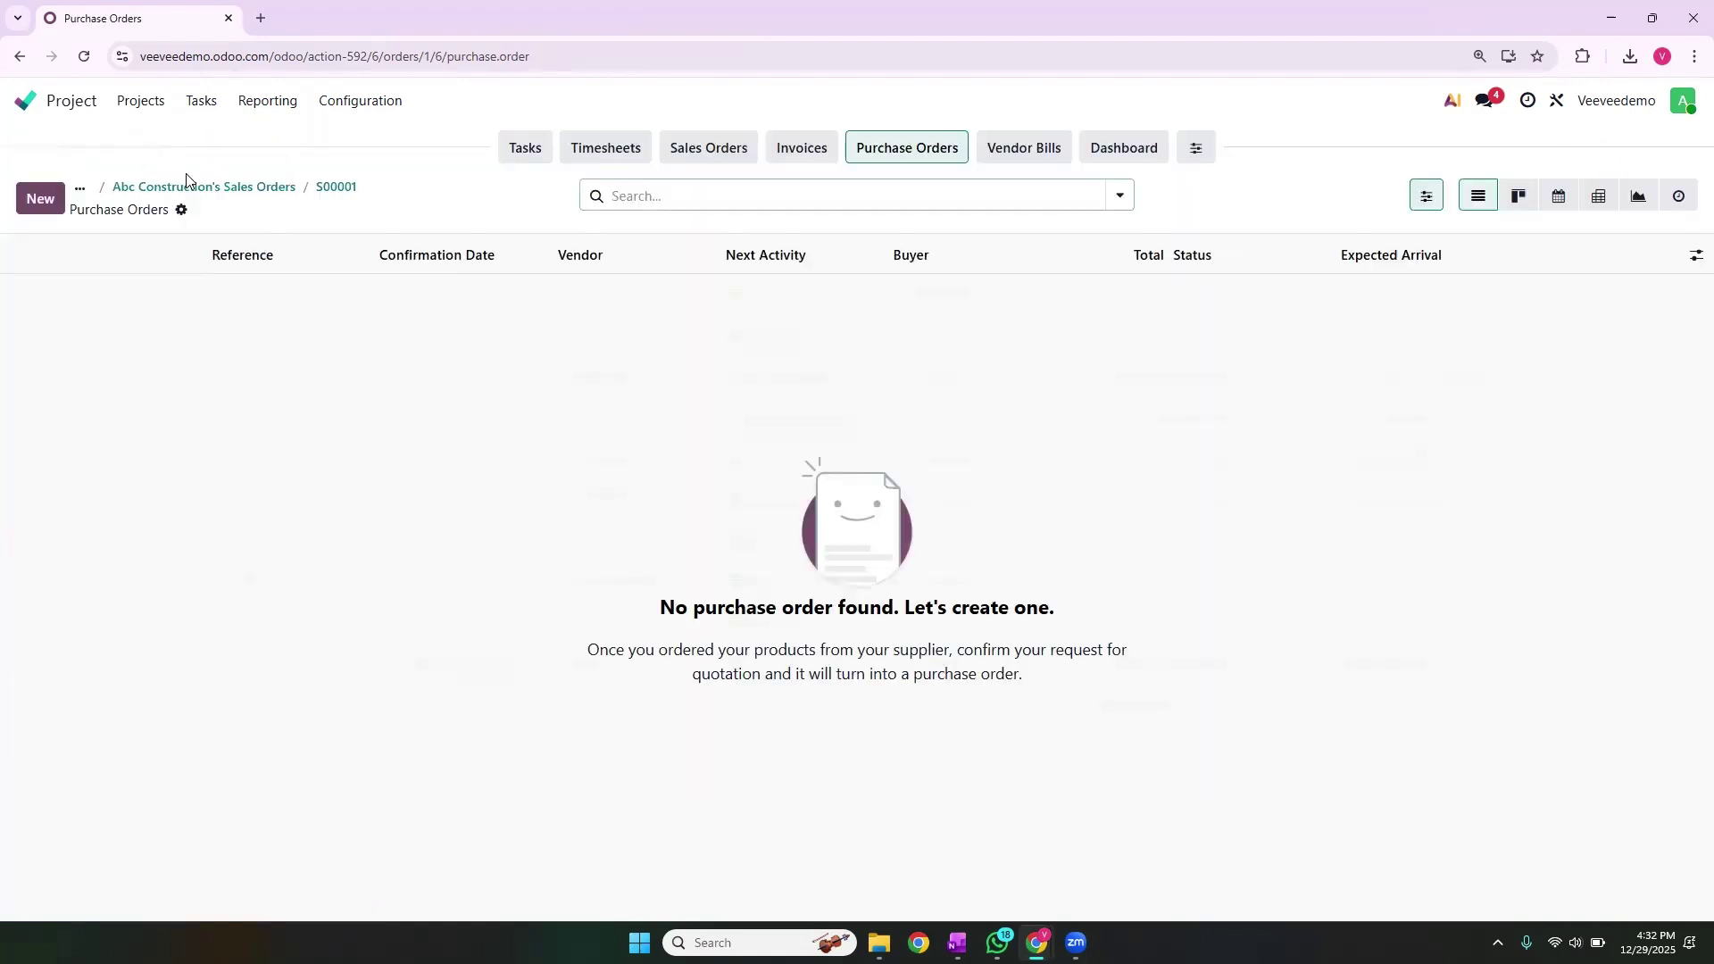
Review the project's purchase and sales orders, then open sales order S00001 in the Sales app and inspect its linked project.
{"action": "left_click", "coordinate": [902, 149]}
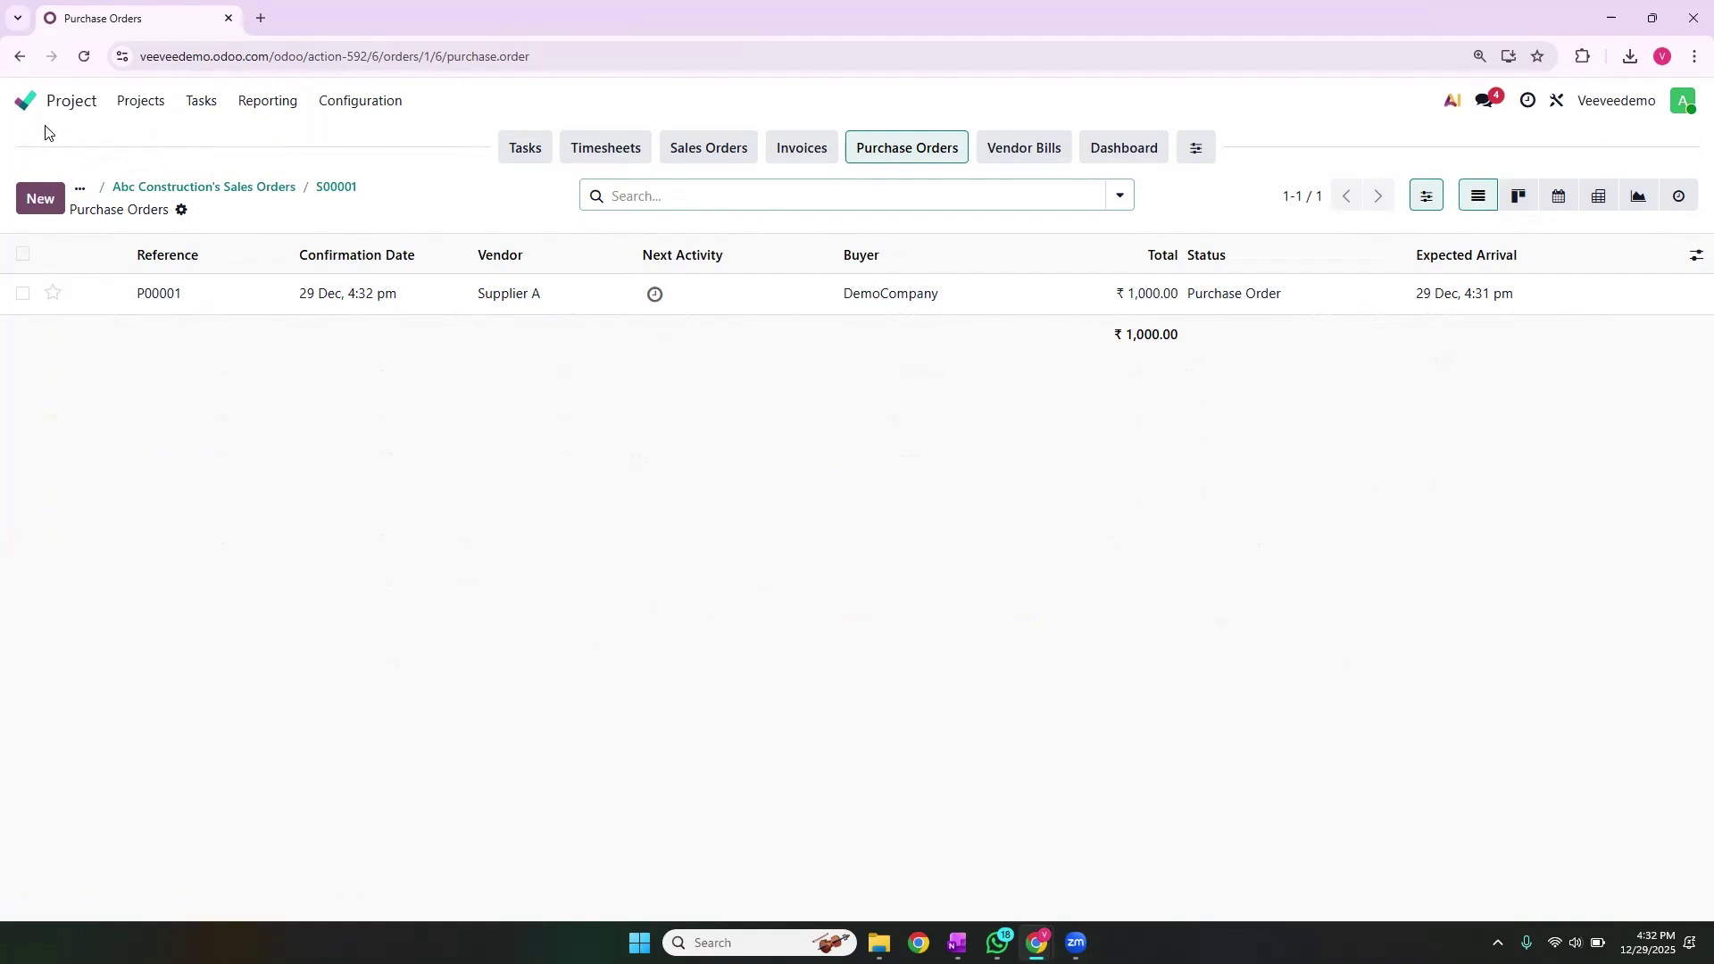
{"action": "left_click", "coordinate": [687, 163]}
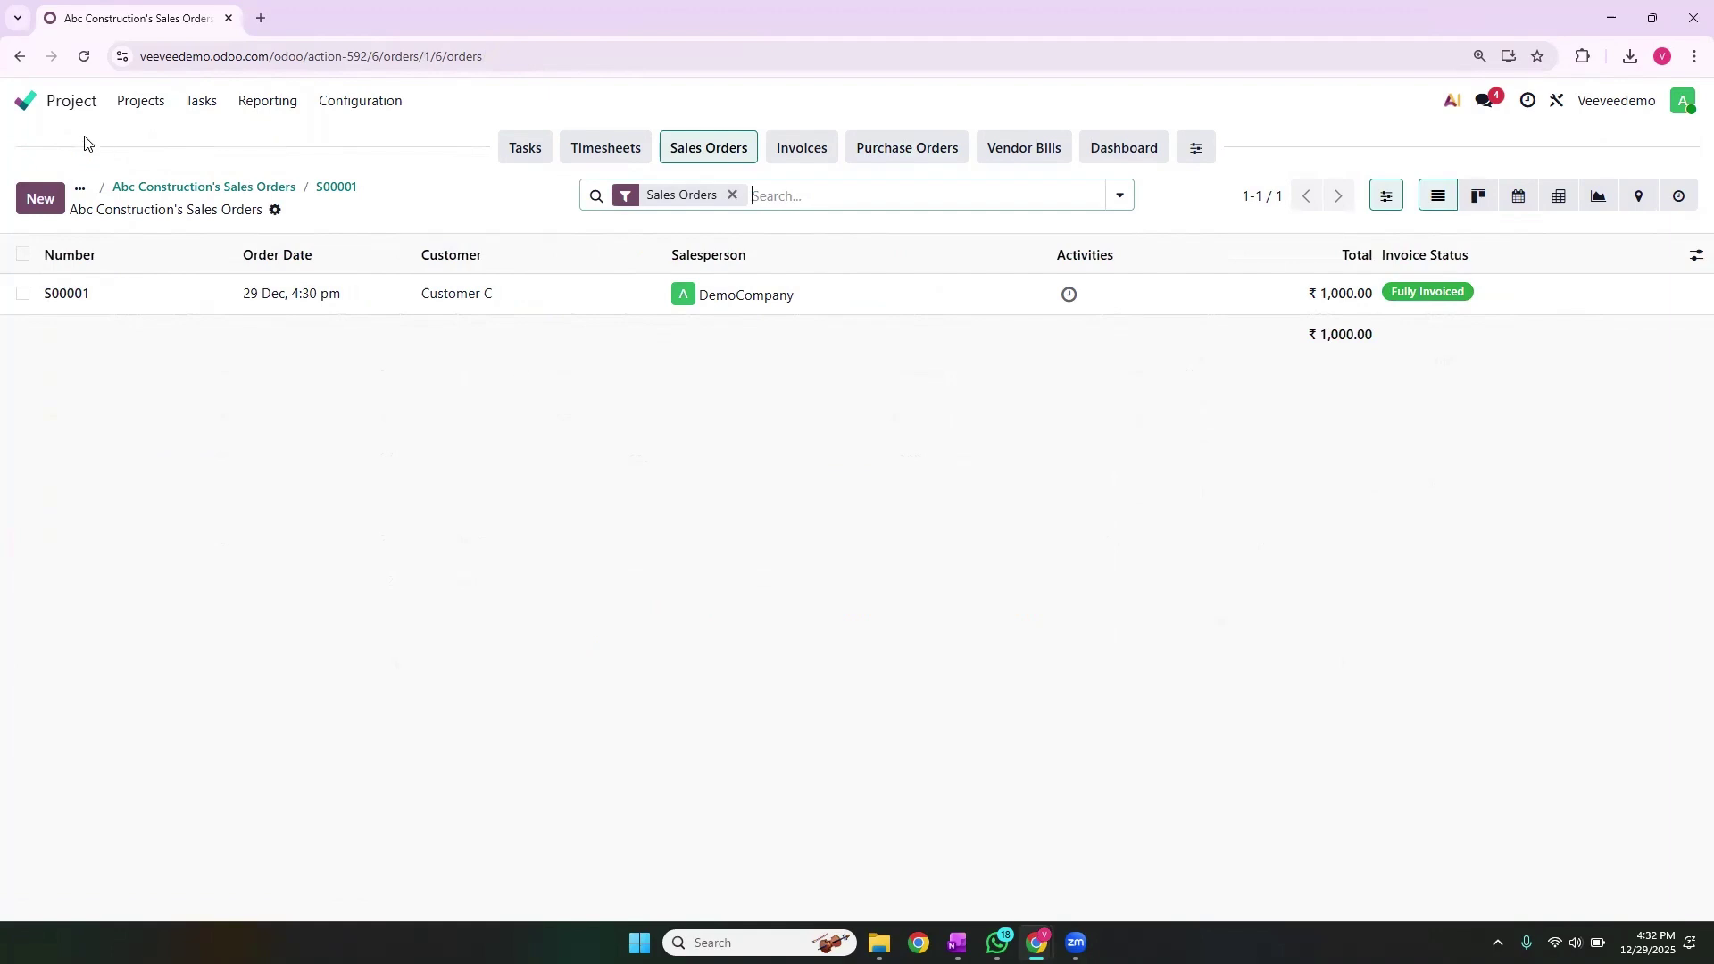
{"action": "left_click", "coordinate": [60, 107]}
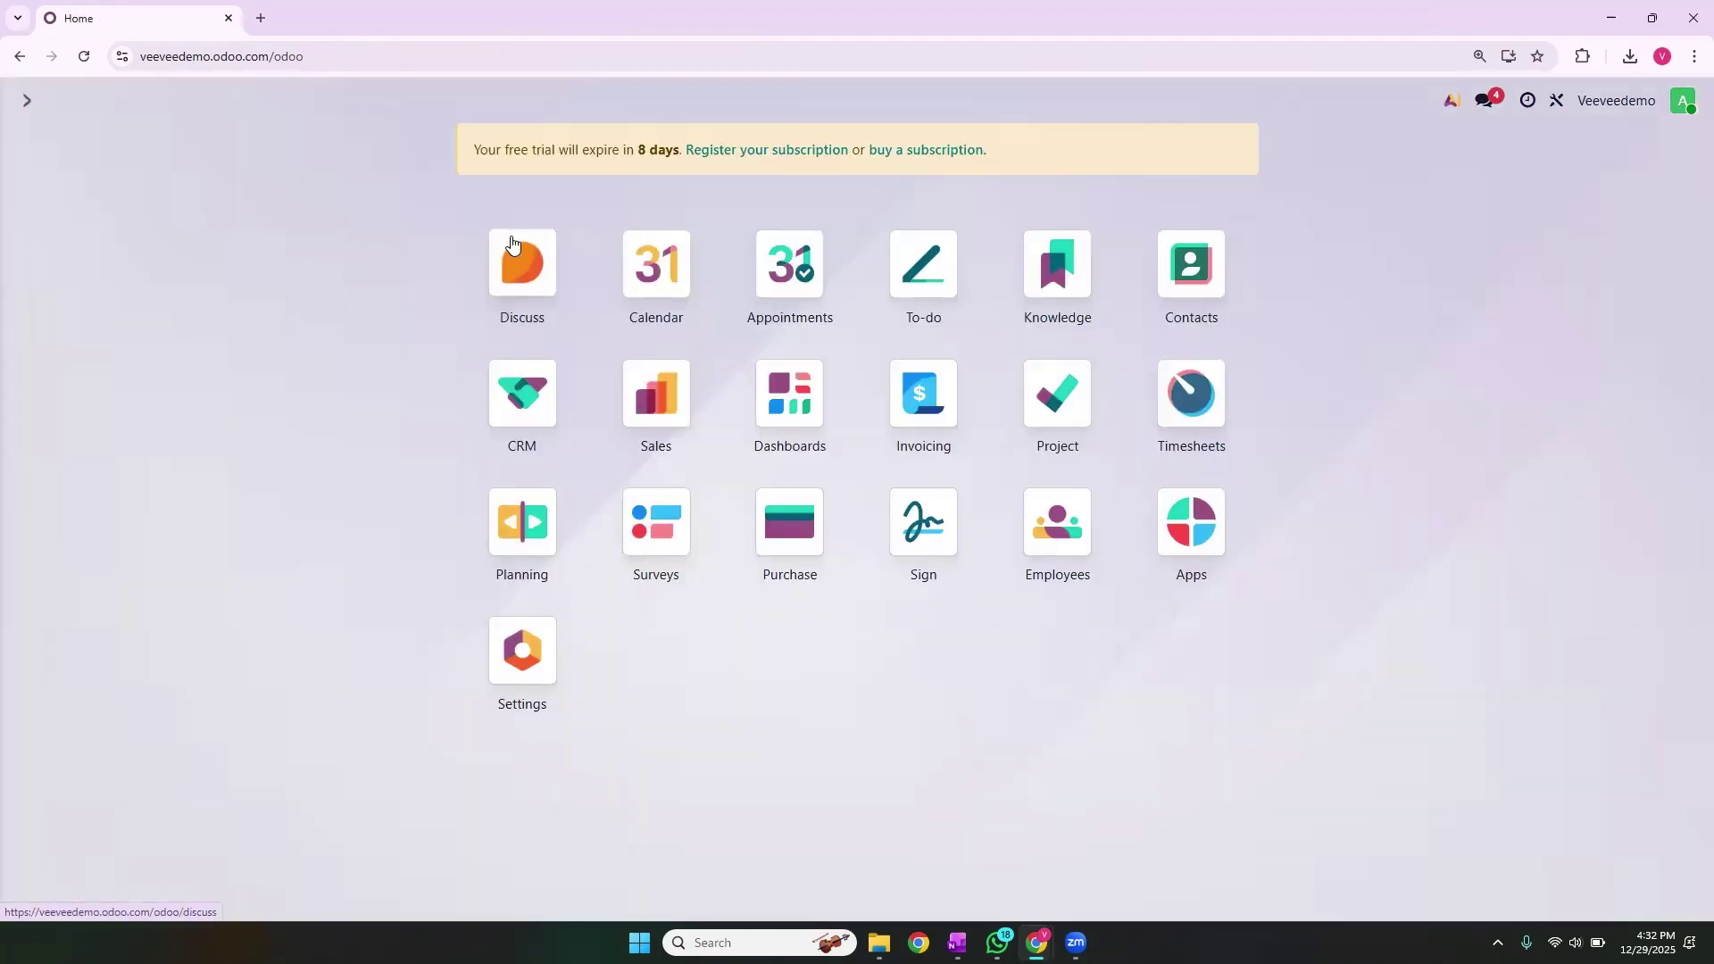
{"action": "left_click", "coordinate": [630, 395]}
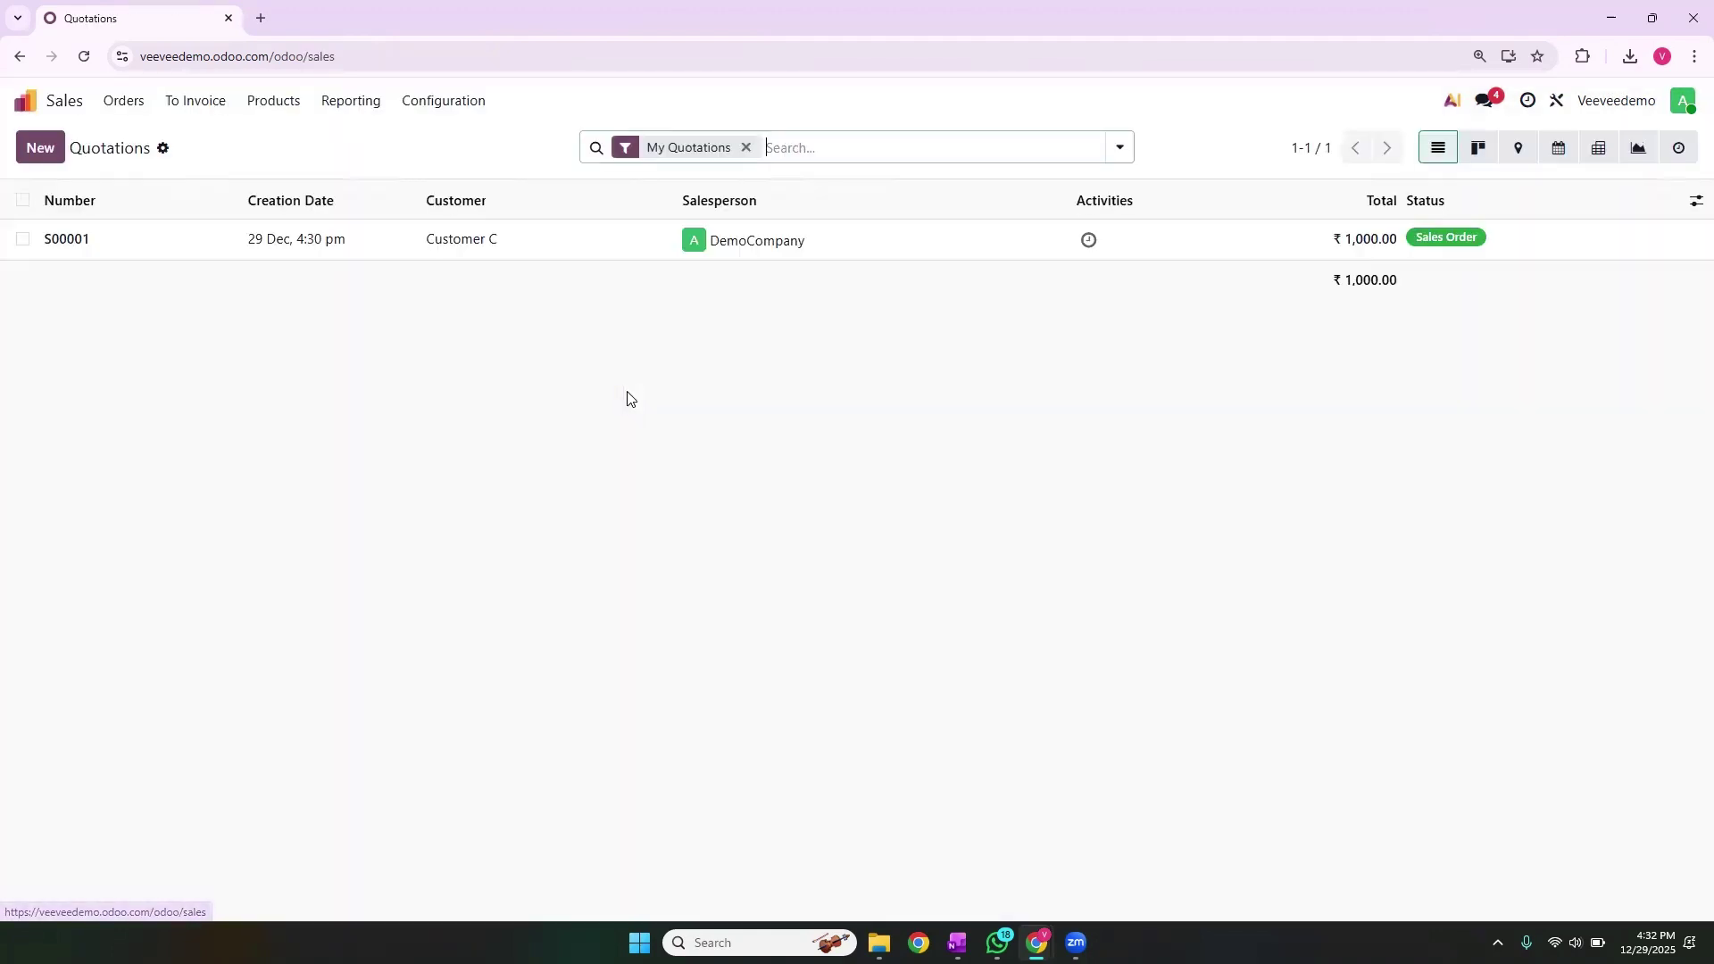
{"action": "left_click", "coordinate": [555, 252]}
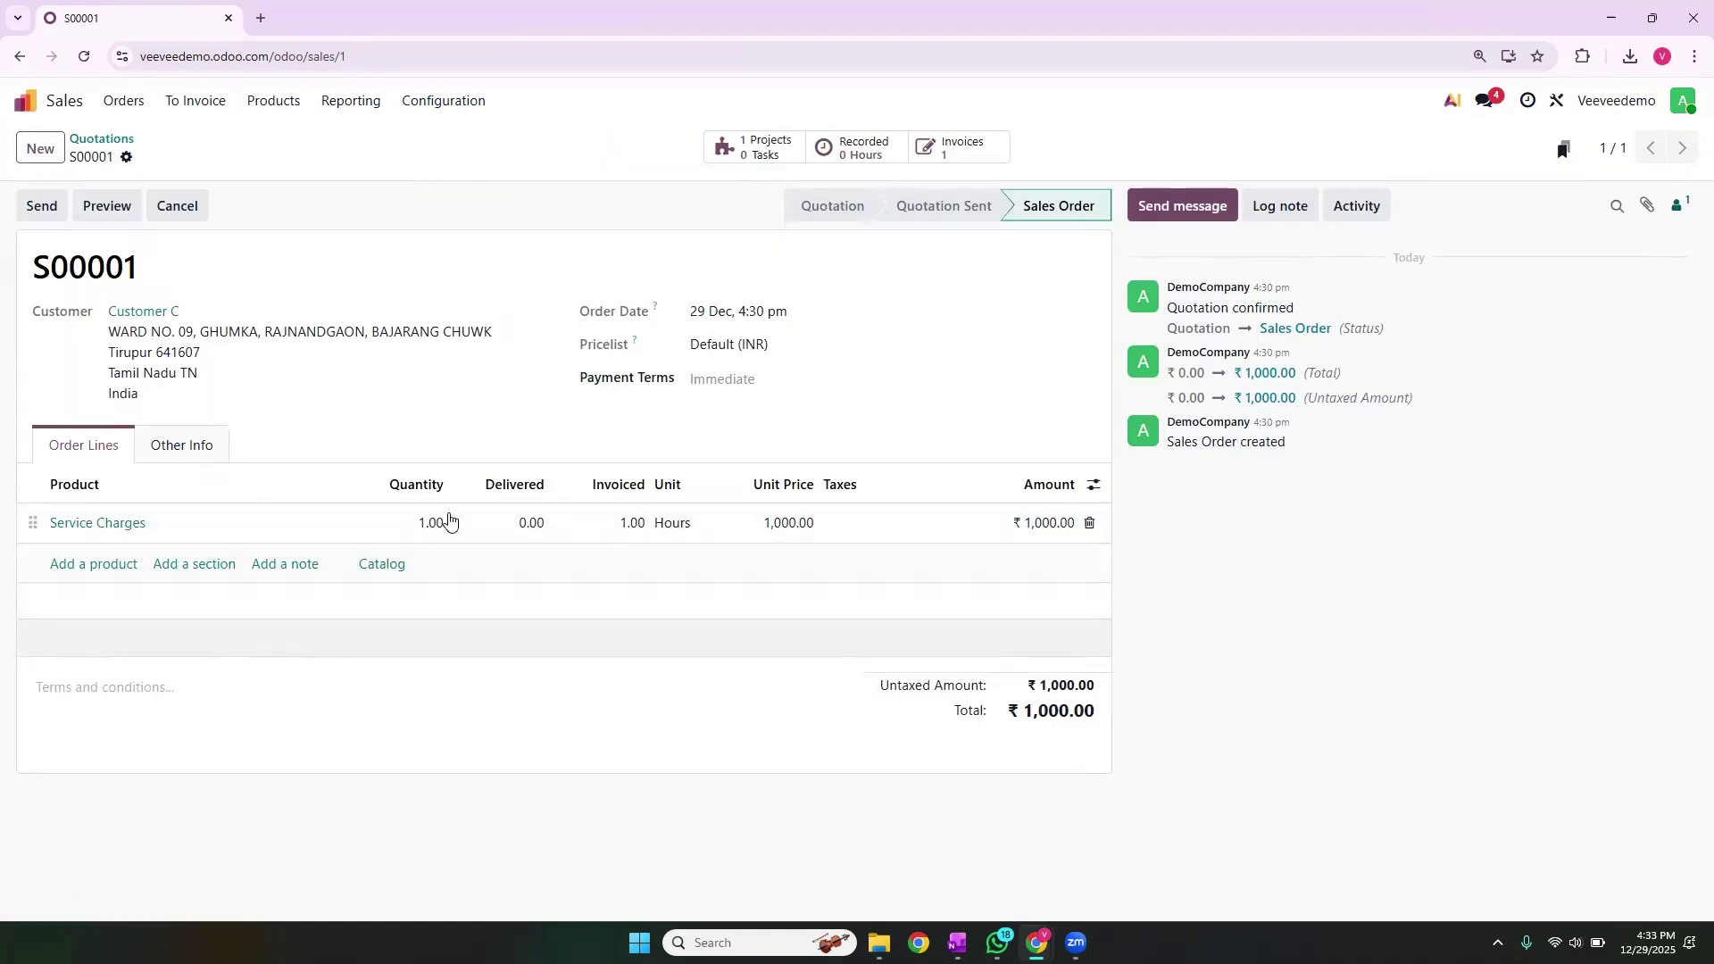
{"action": "left_click", "coordinate": [193, 449]}
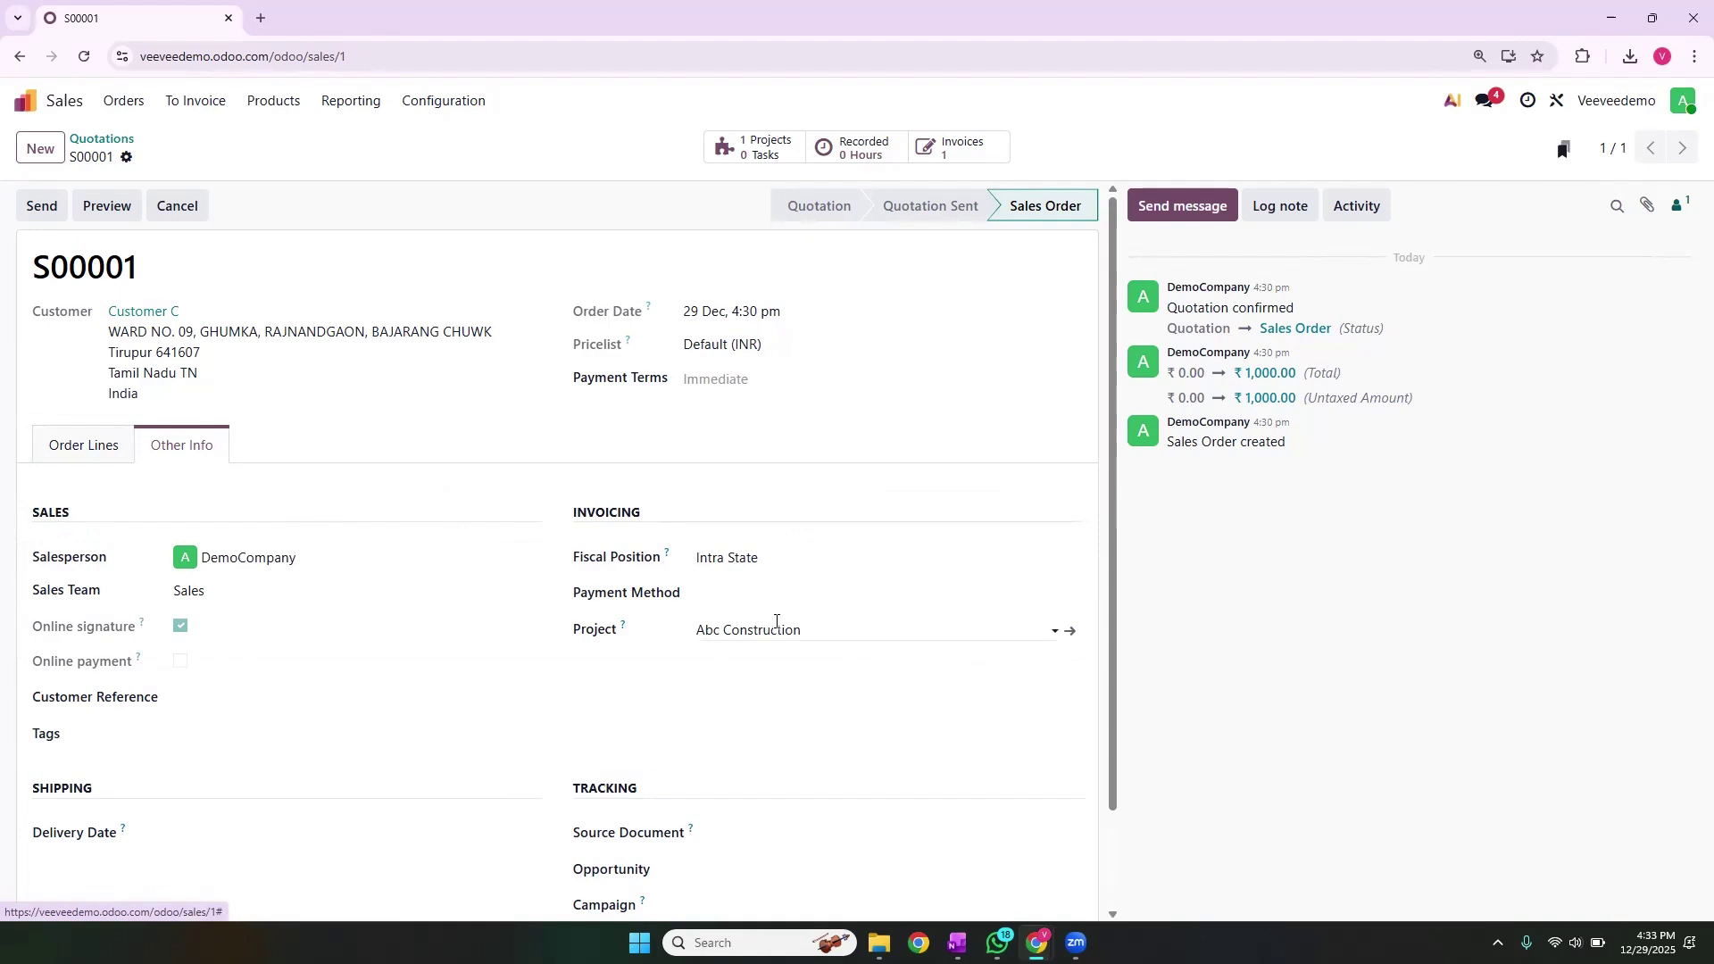
{"action": "left_click", "coordinate": [752, 634]}
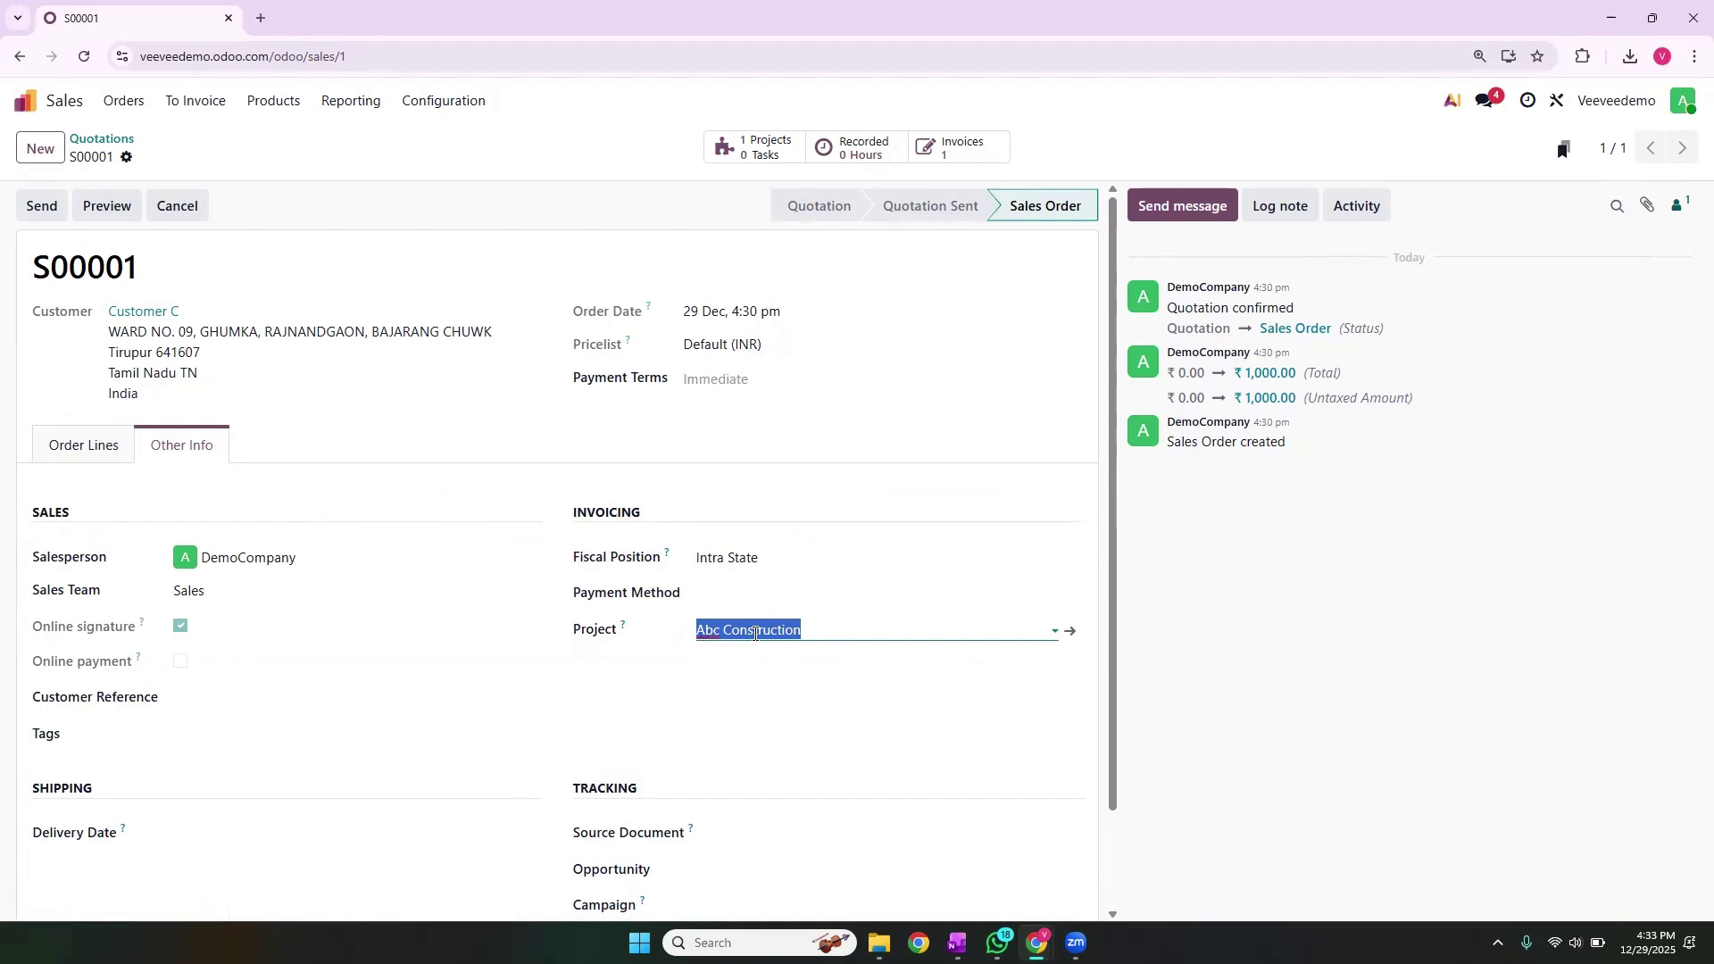
Start a new quotation, view the projects it can be linked to, and discard it.
{"action": "left_click", "coordinate": [100, 141]}
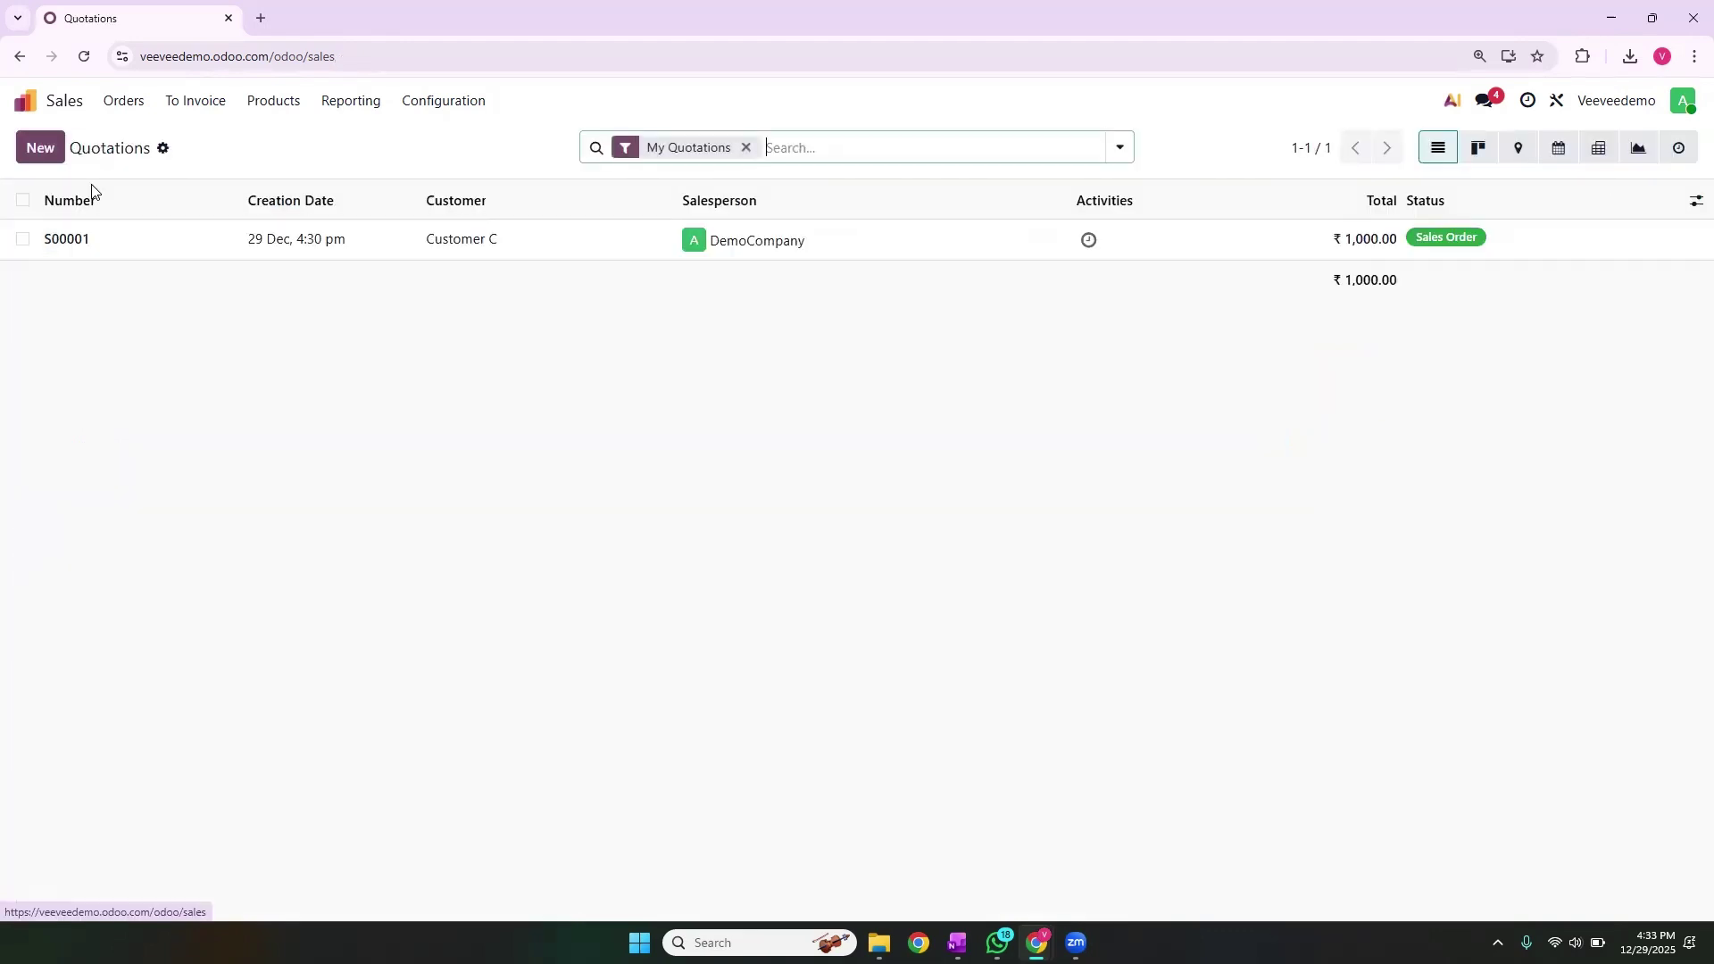
{"action": "left_click", "coordinate": [36, 166]}
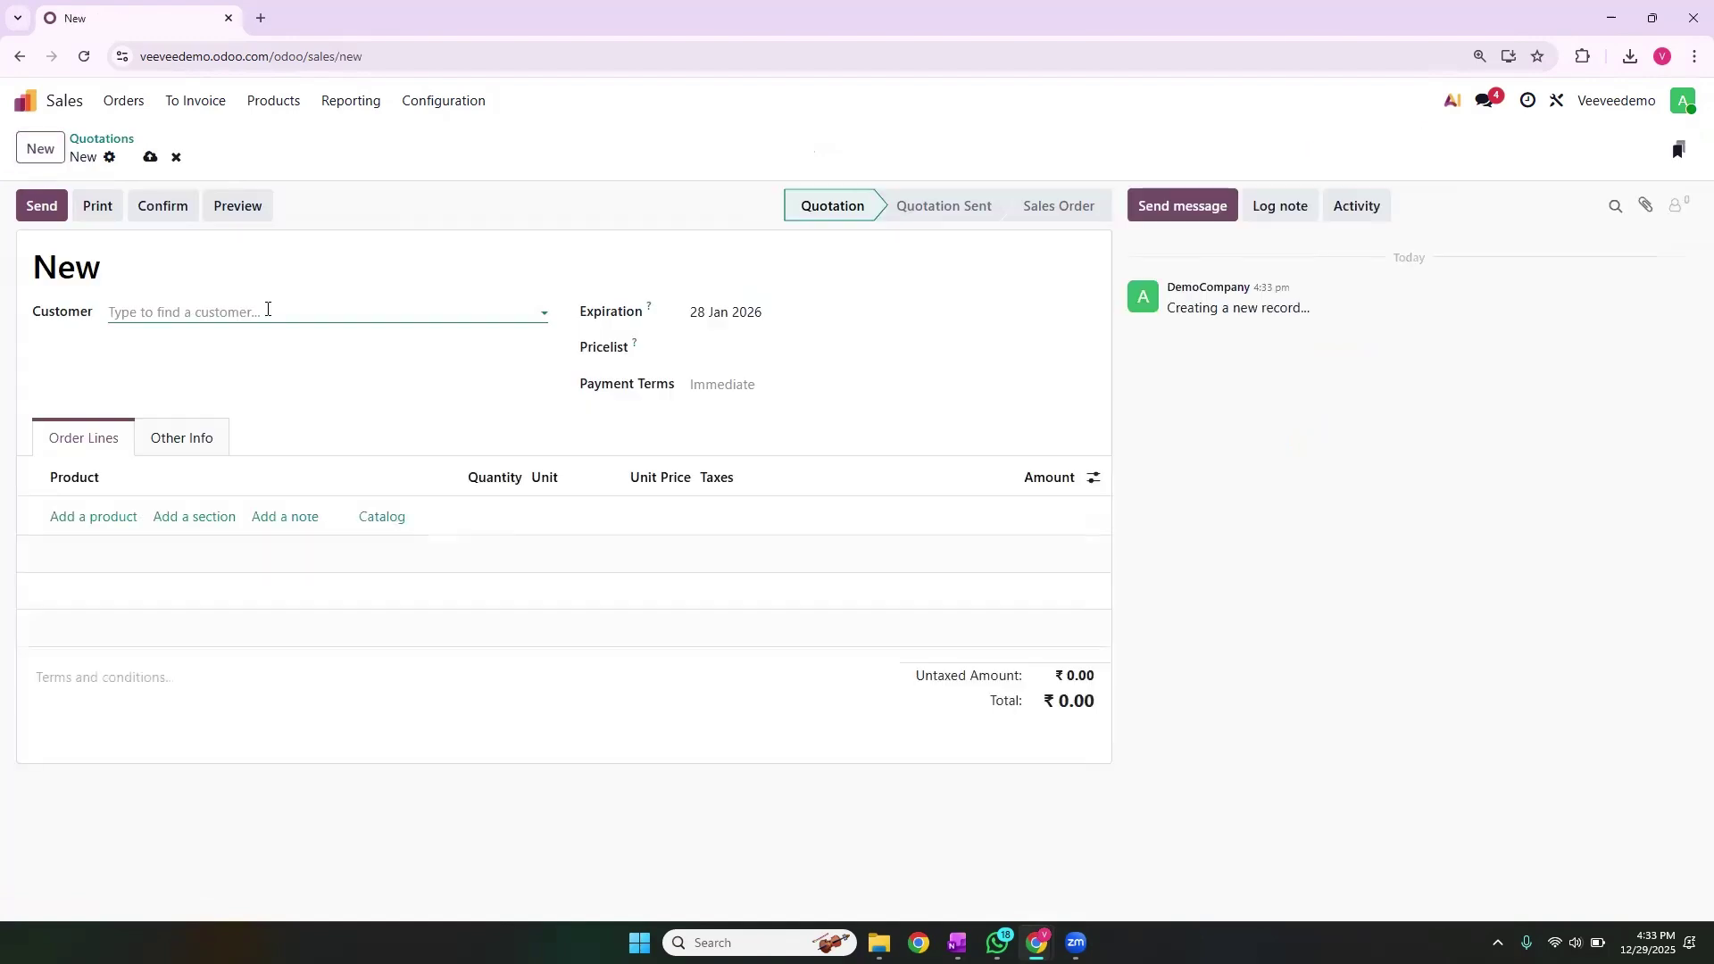
{"action": "left_click", "coordinate": [188, 445]}
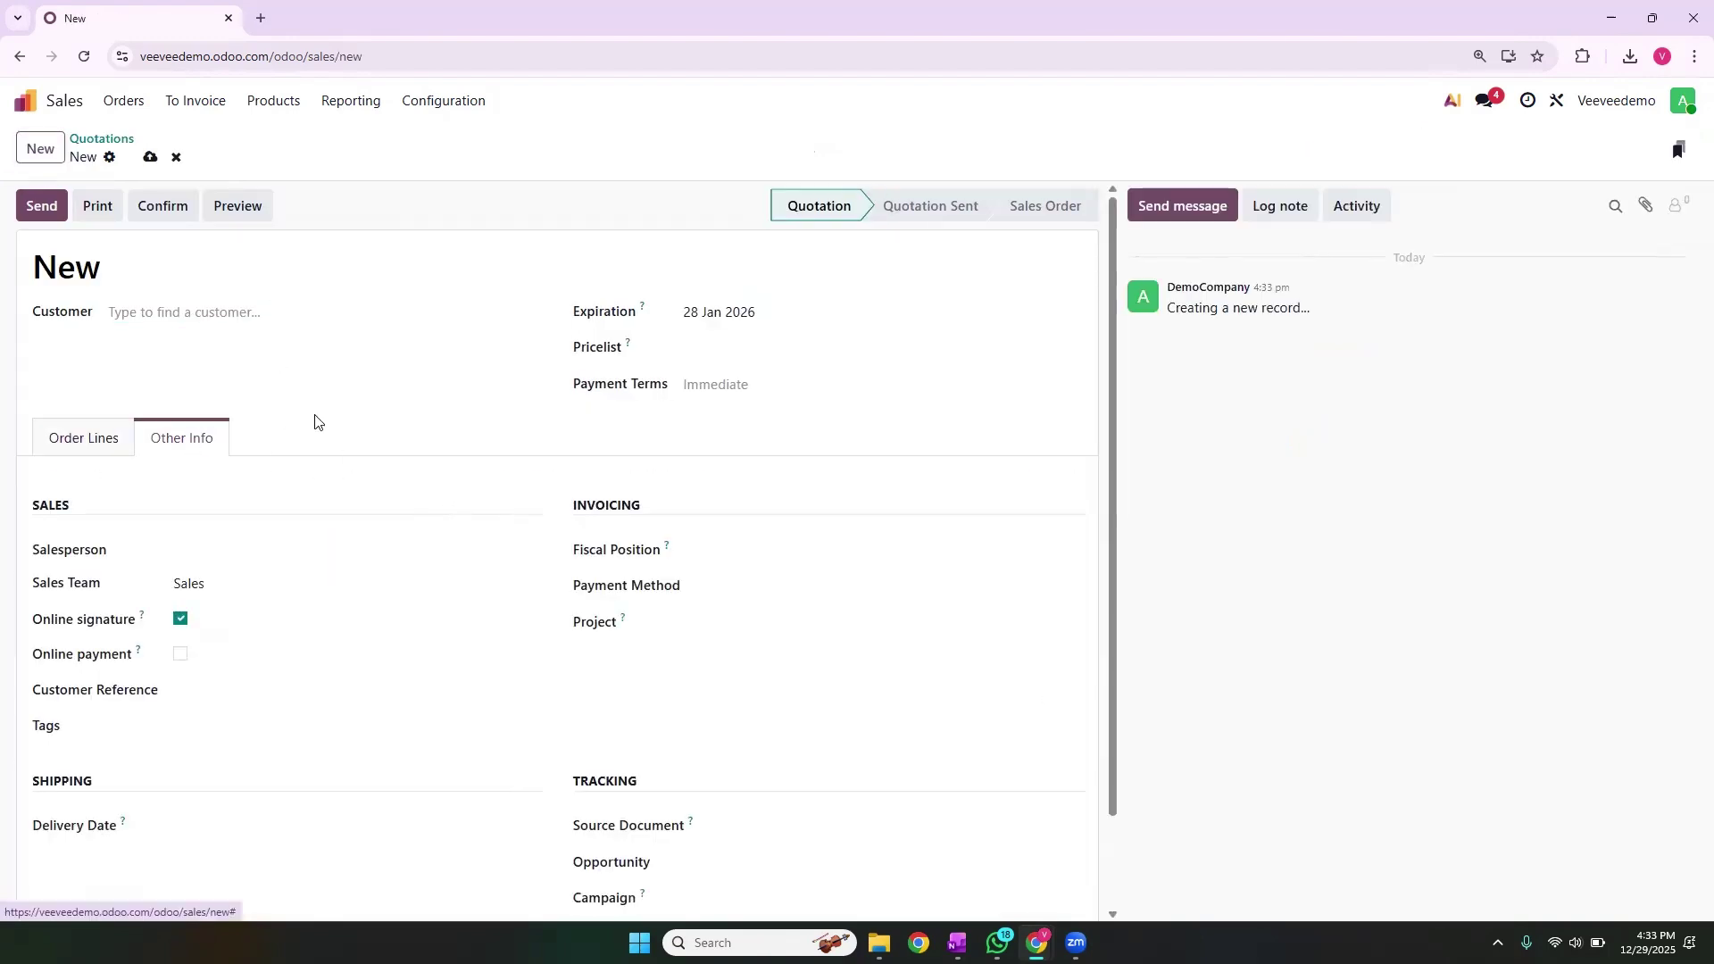
{"action": "left_click", "coordinate": [715, 628]}
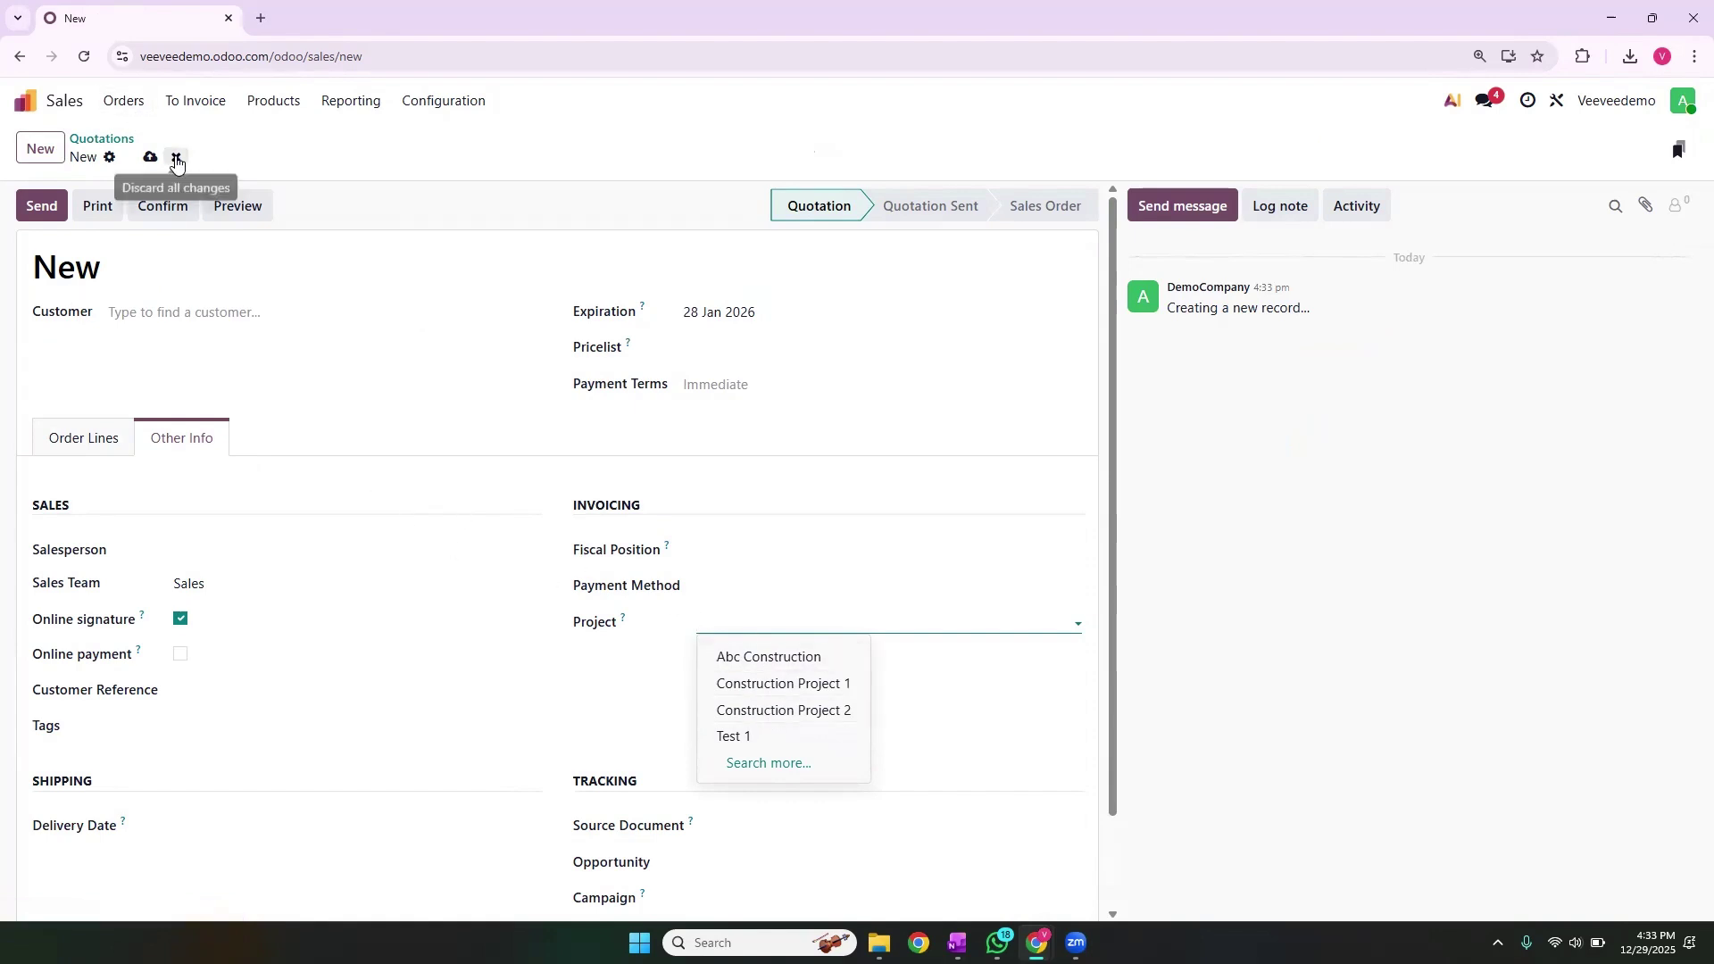
{"action": "left_click", "coordinate": [176, 158]}
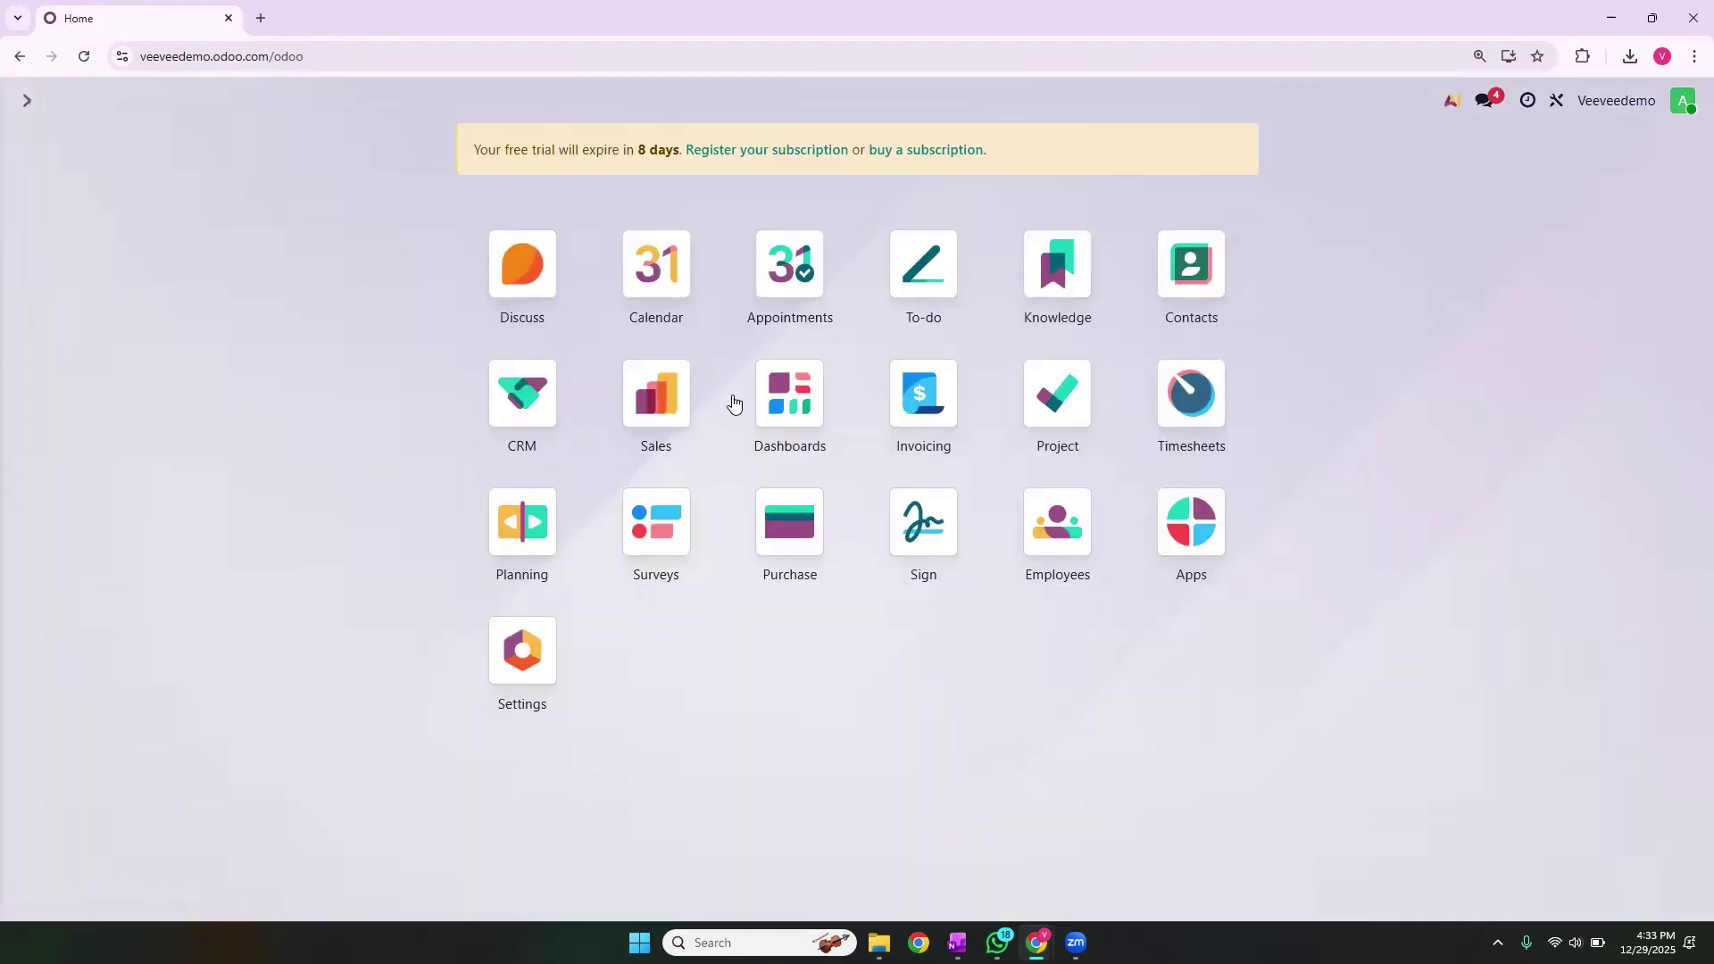
Return to the Abc Construction project and open its purchase order for Supplier A.
{"action": "left_click", "coordinate": [1076, 440]}
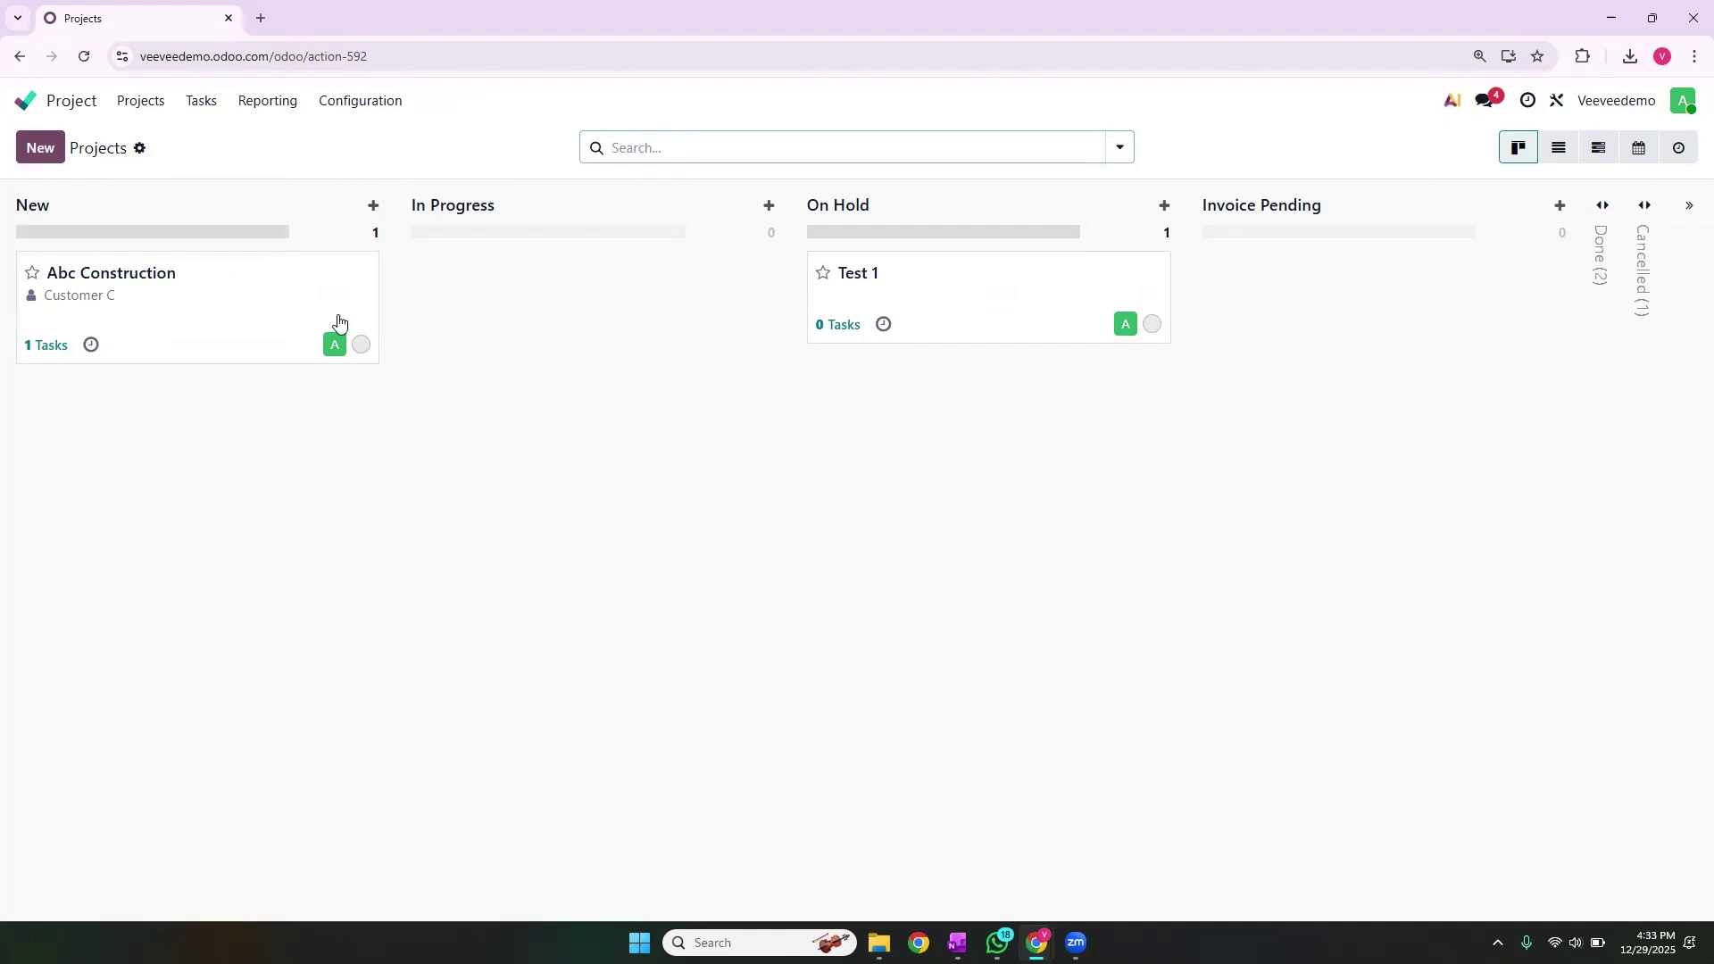
{"action": "left_click", "coordinate": [283, 297]}
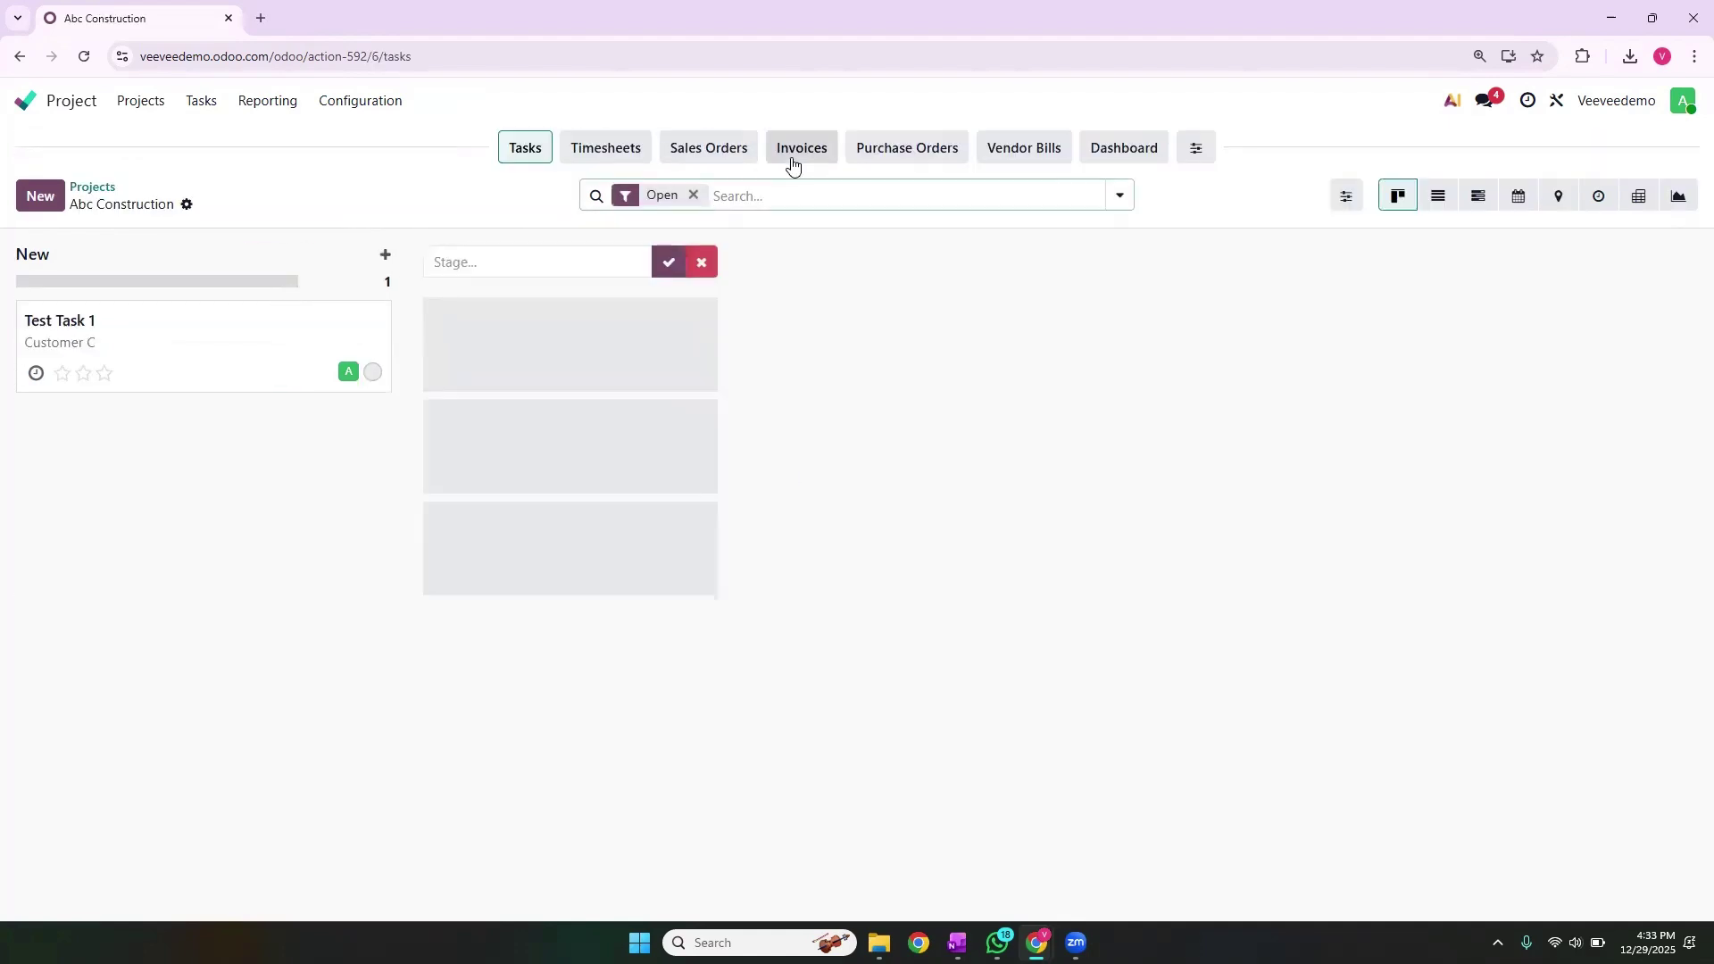
{"action": "left_click", "coordinate": [886, 146]}
{"action": "left_click", "coordinate": [848, 285]}
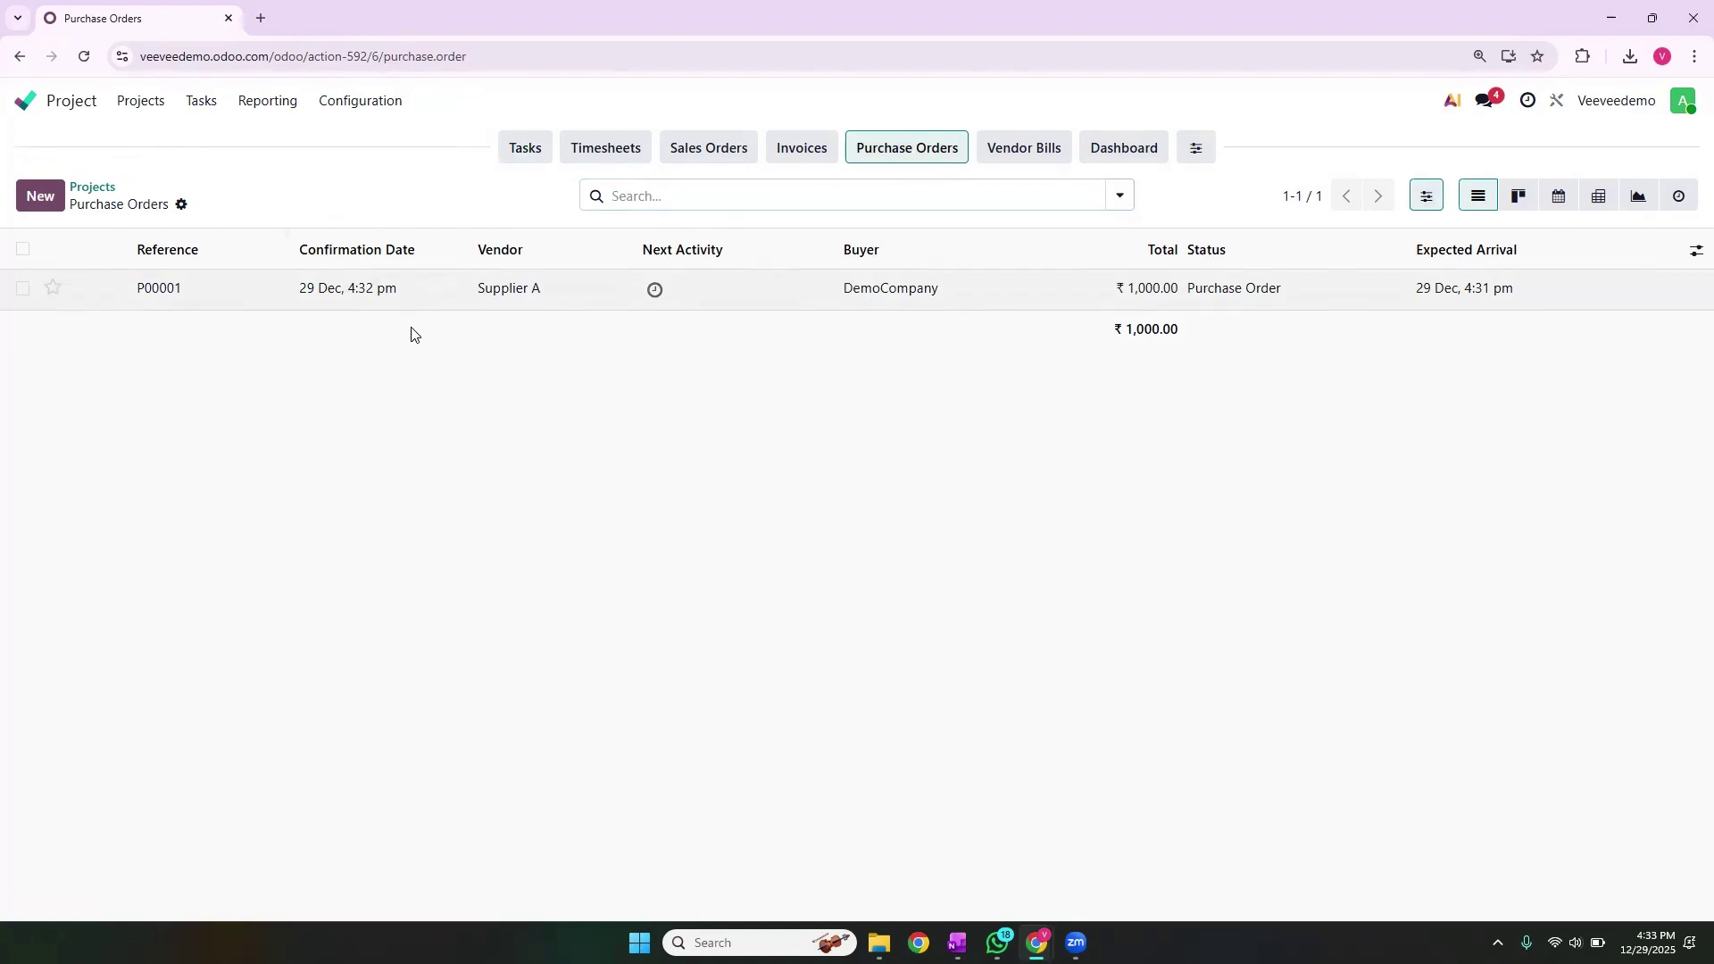
Upload the Sample Bill file from the Temp folder as the vendor bill for the purchase order.
{"action": "left_click", "coordinate": [74, 214]}
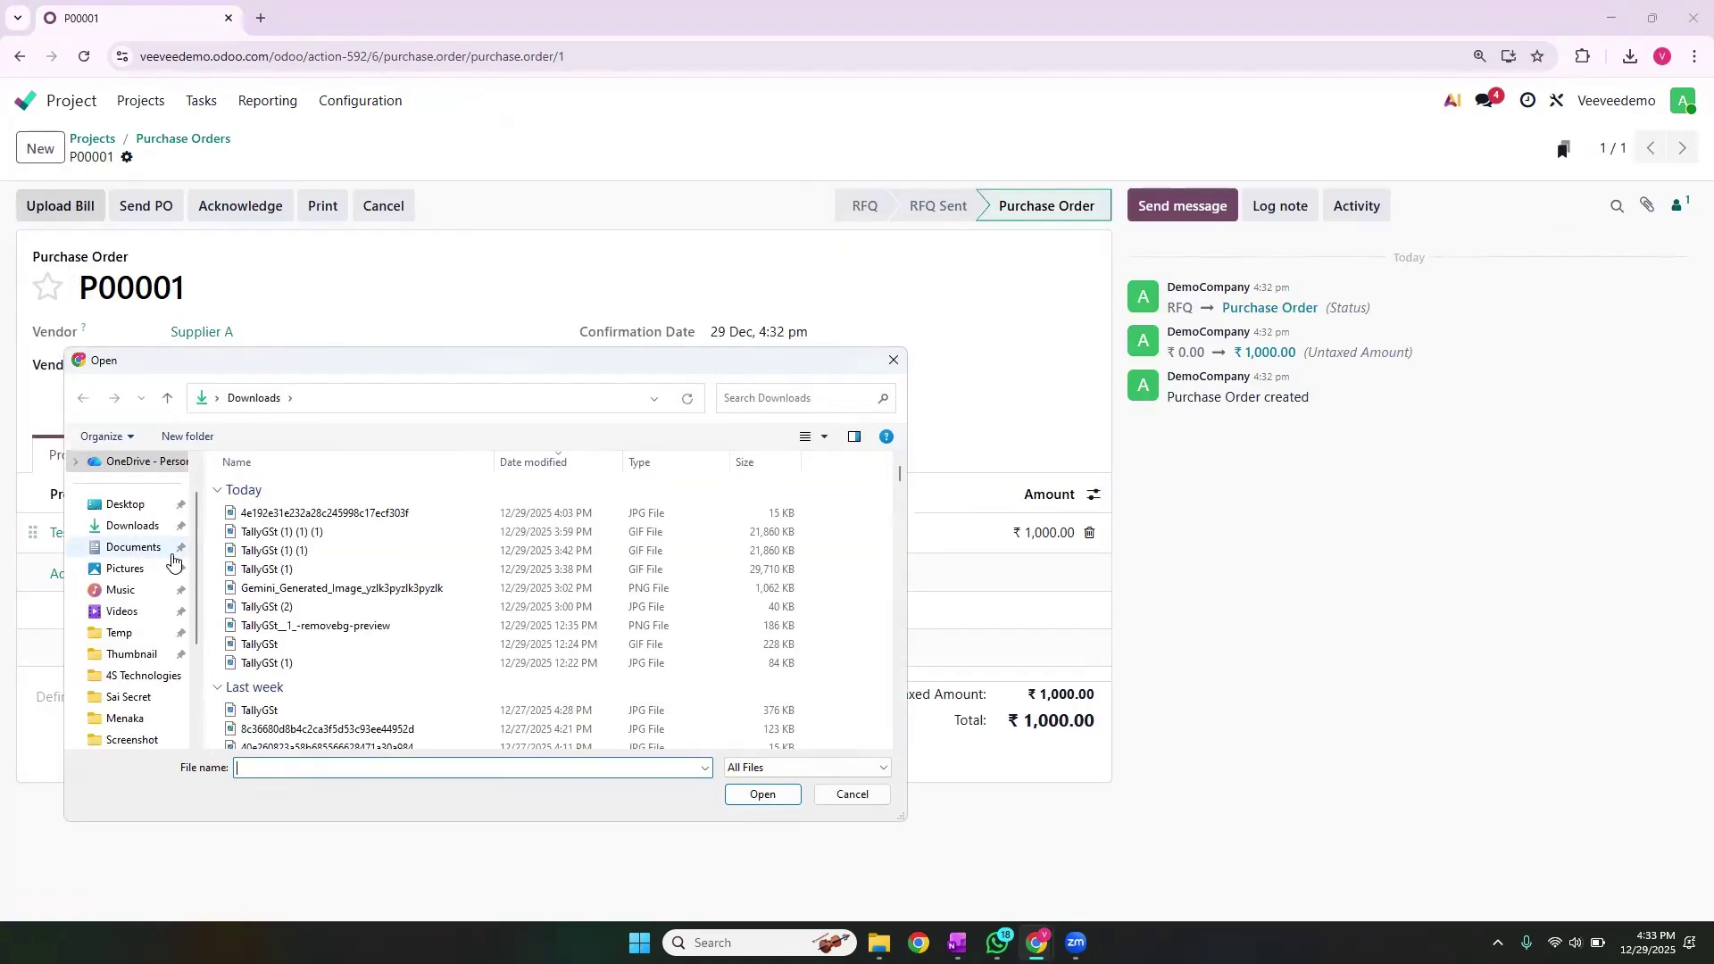
{"action": "left_click", "coordinate": [160, 633]}
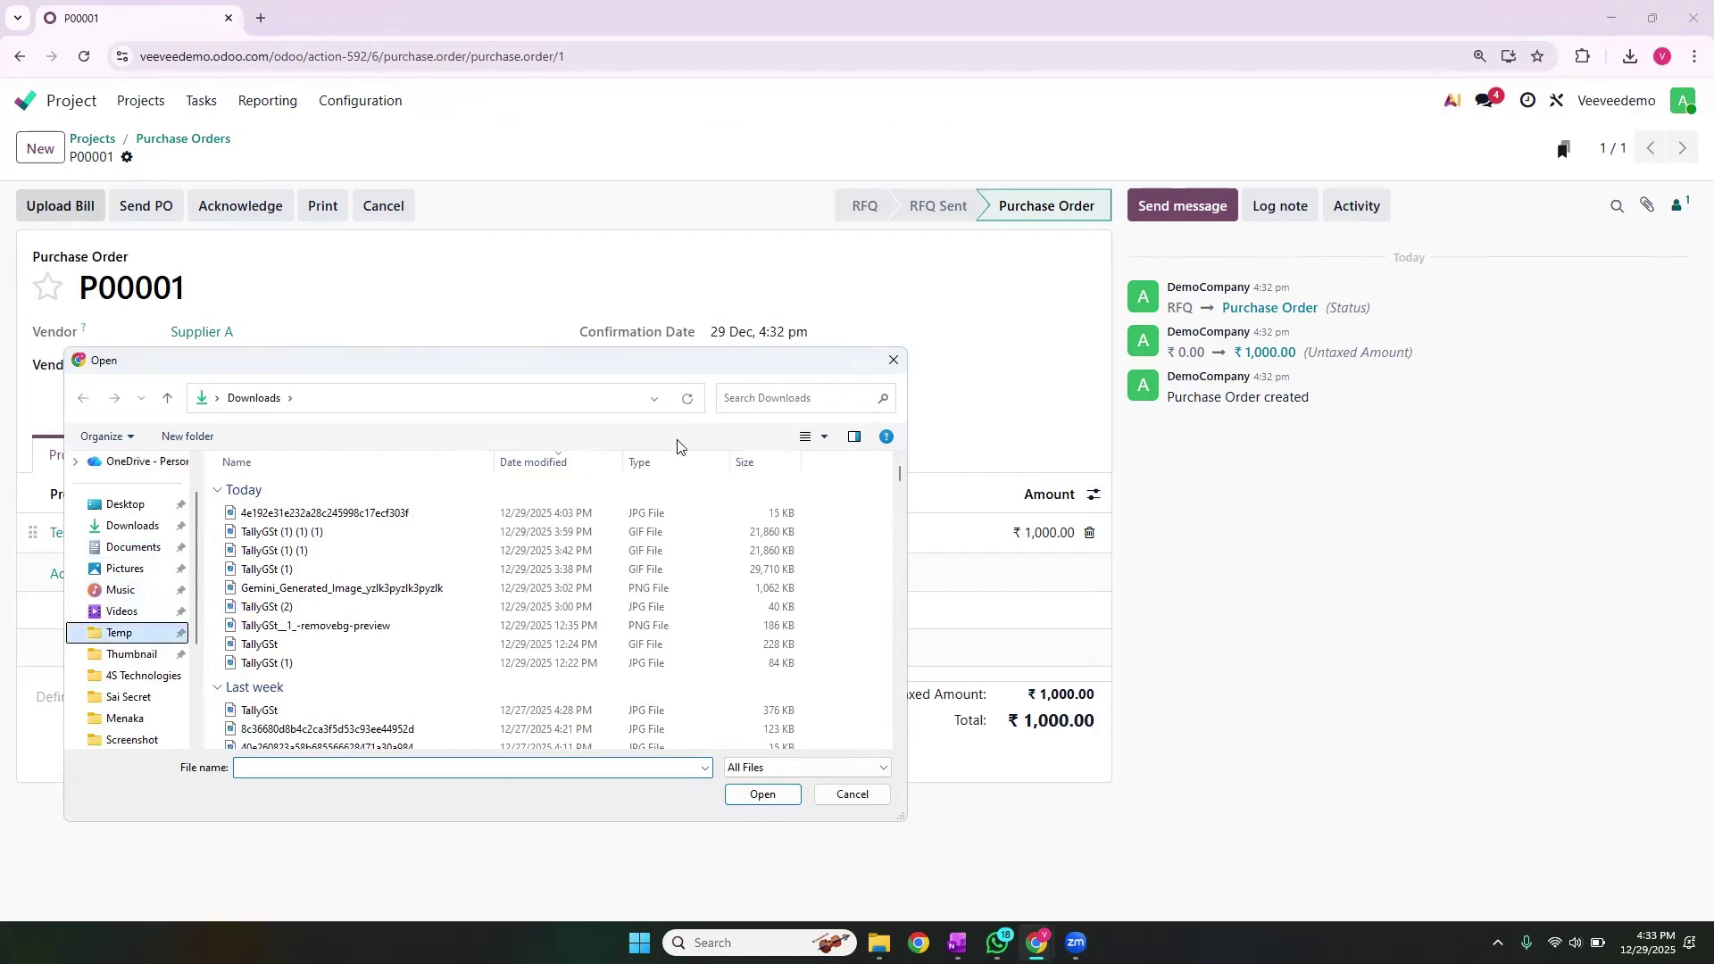
{"action": "left_click", "coordinate": [746, 395]}
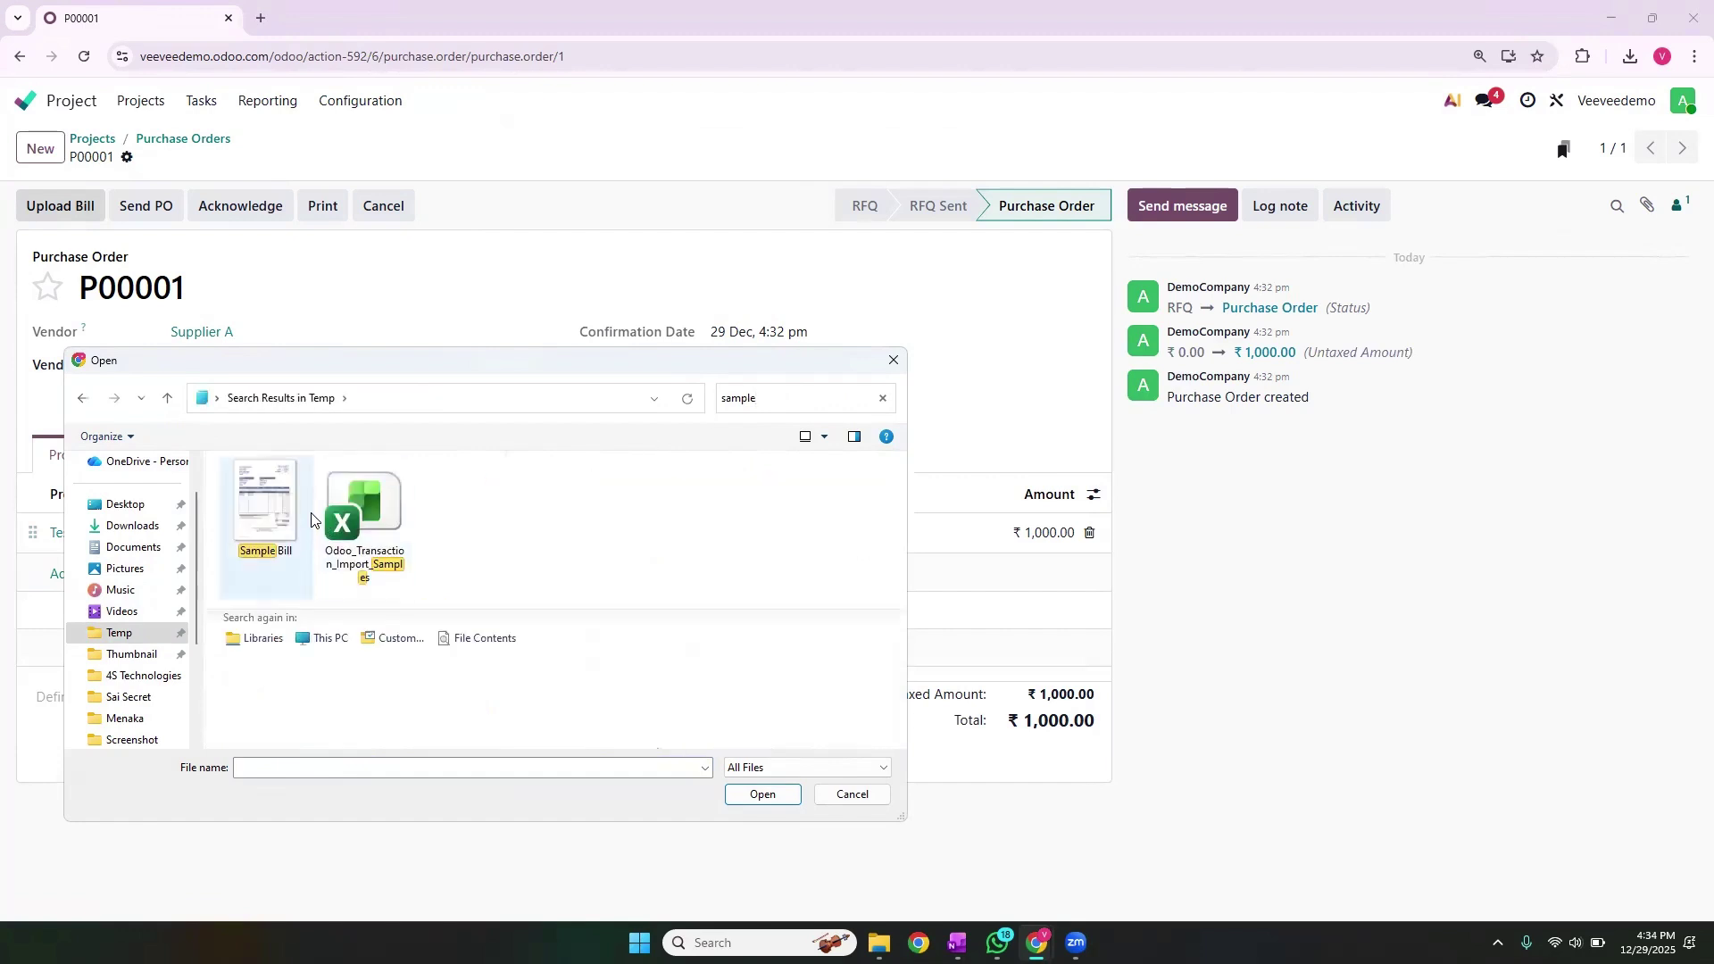
{"action": "left_click", "coordinate": [279, 518]}
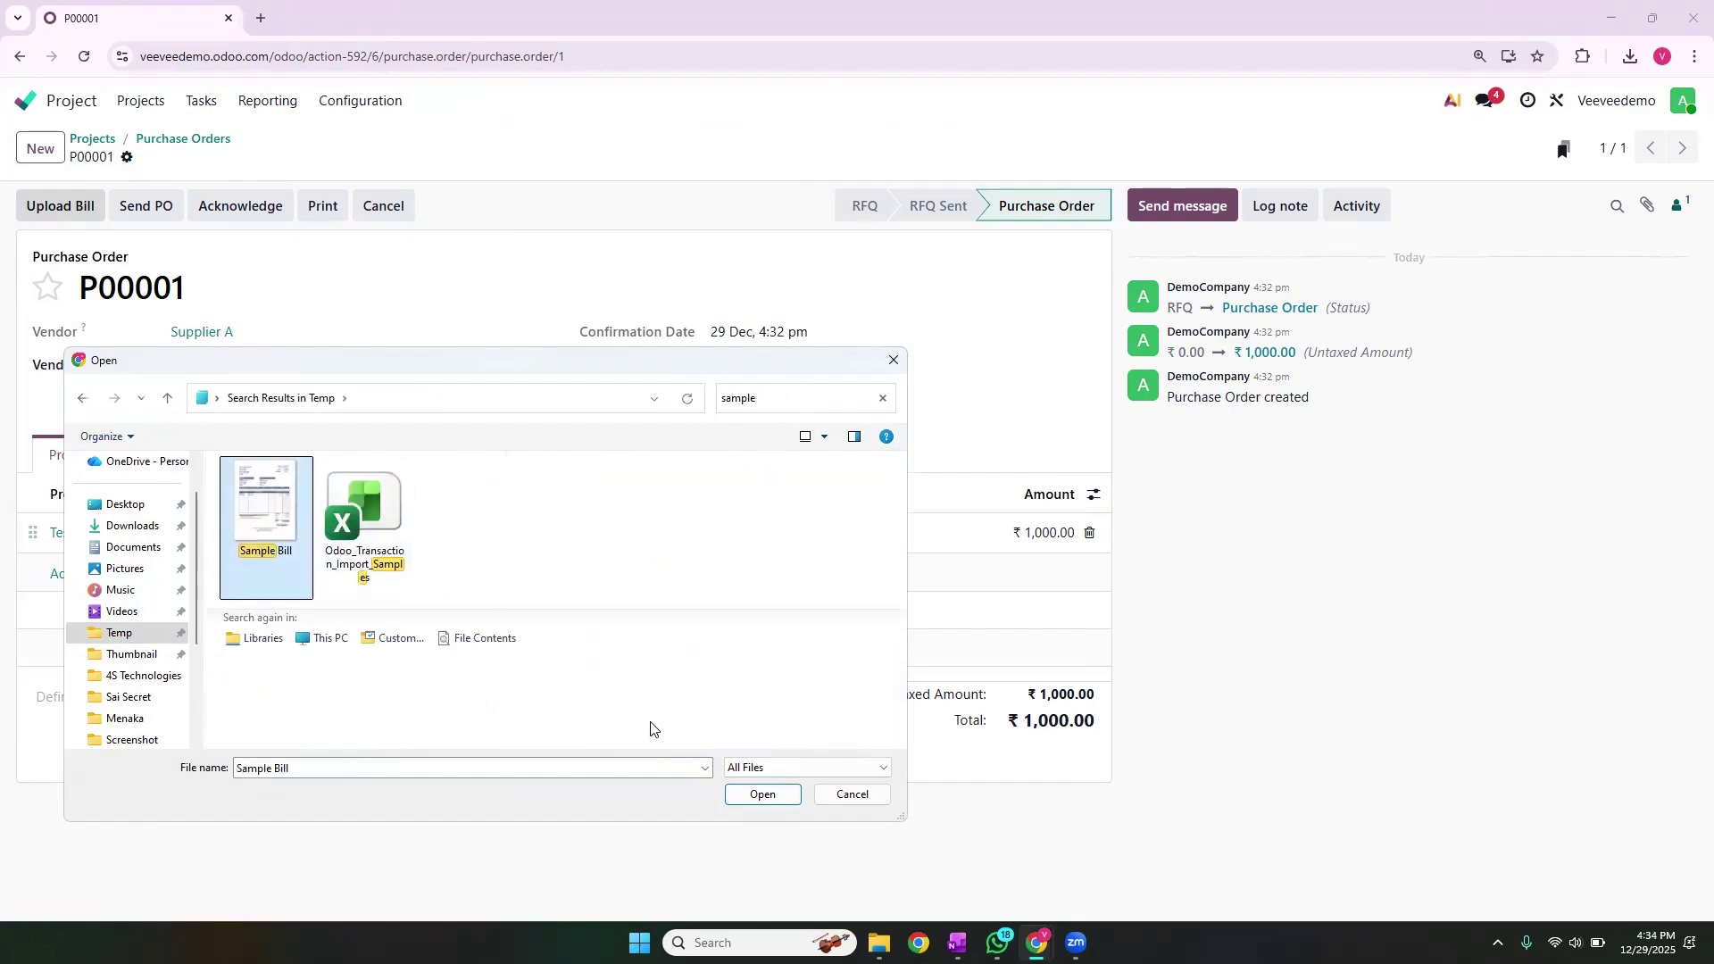
{"action": "left_click", "coordinate": [763, 795]}
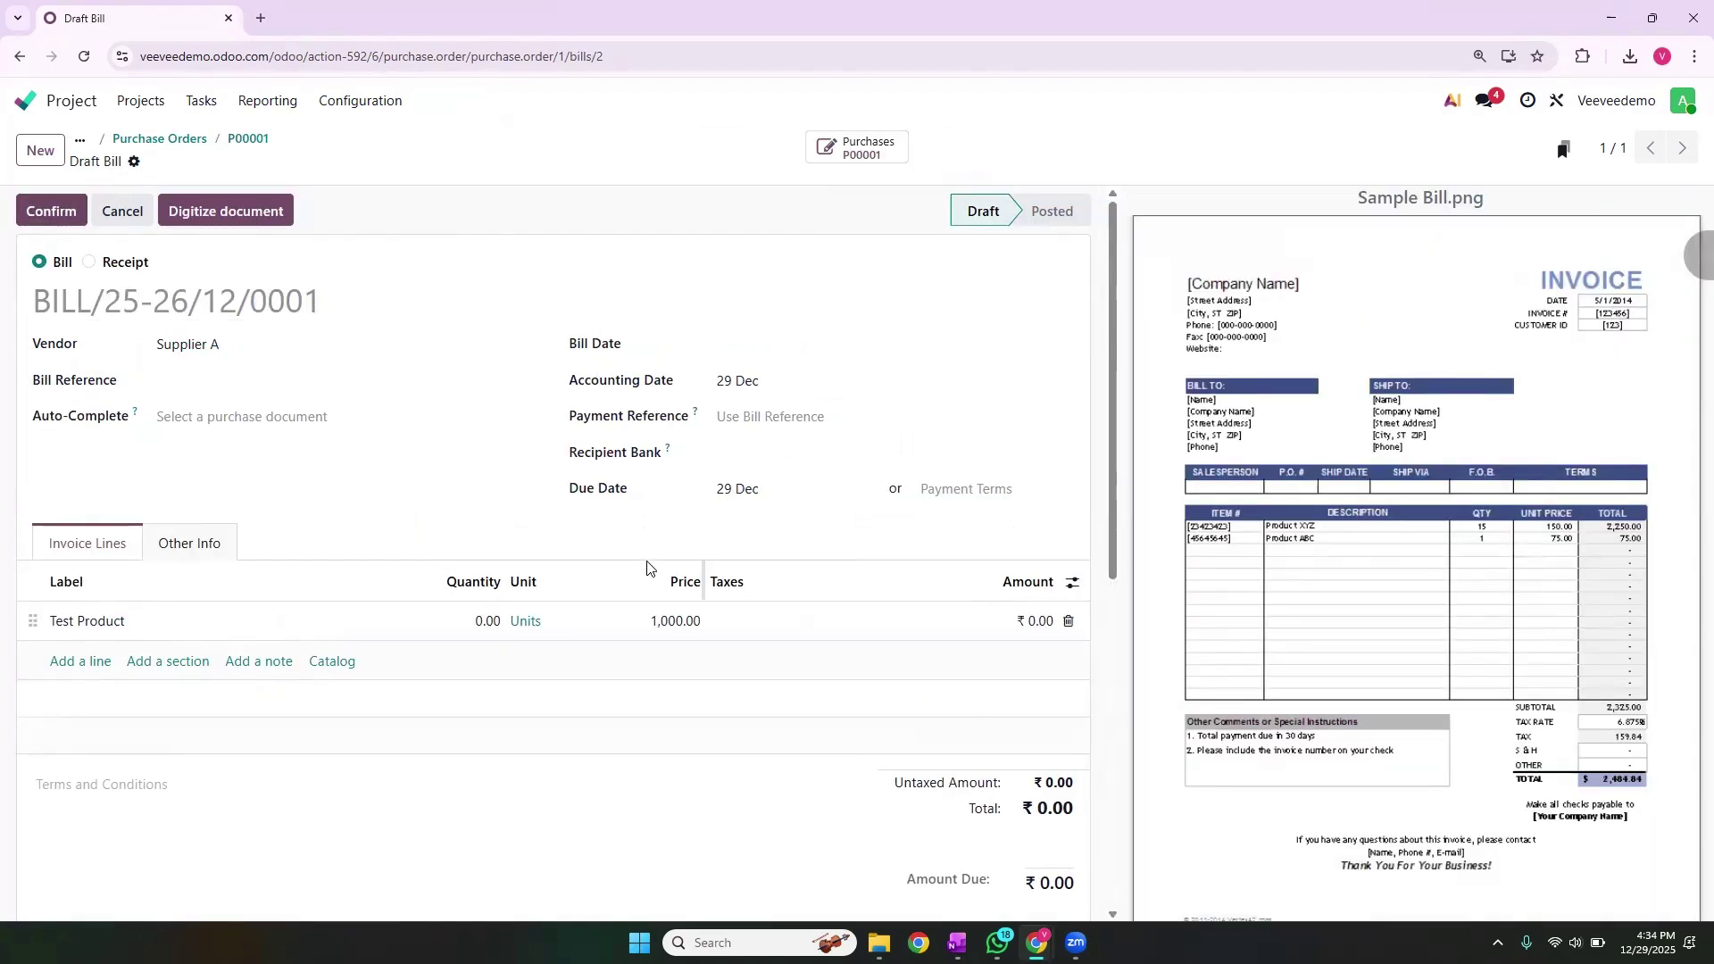
Set the Test Product quantity to 1 on the draft vendor bill and try to confirm the bill.
{"action": "left_click", "coordinate": [488, 623]}
{"action": "type", "text": "1"}
{"action": "left_click", "coordinate": [710, 180]}
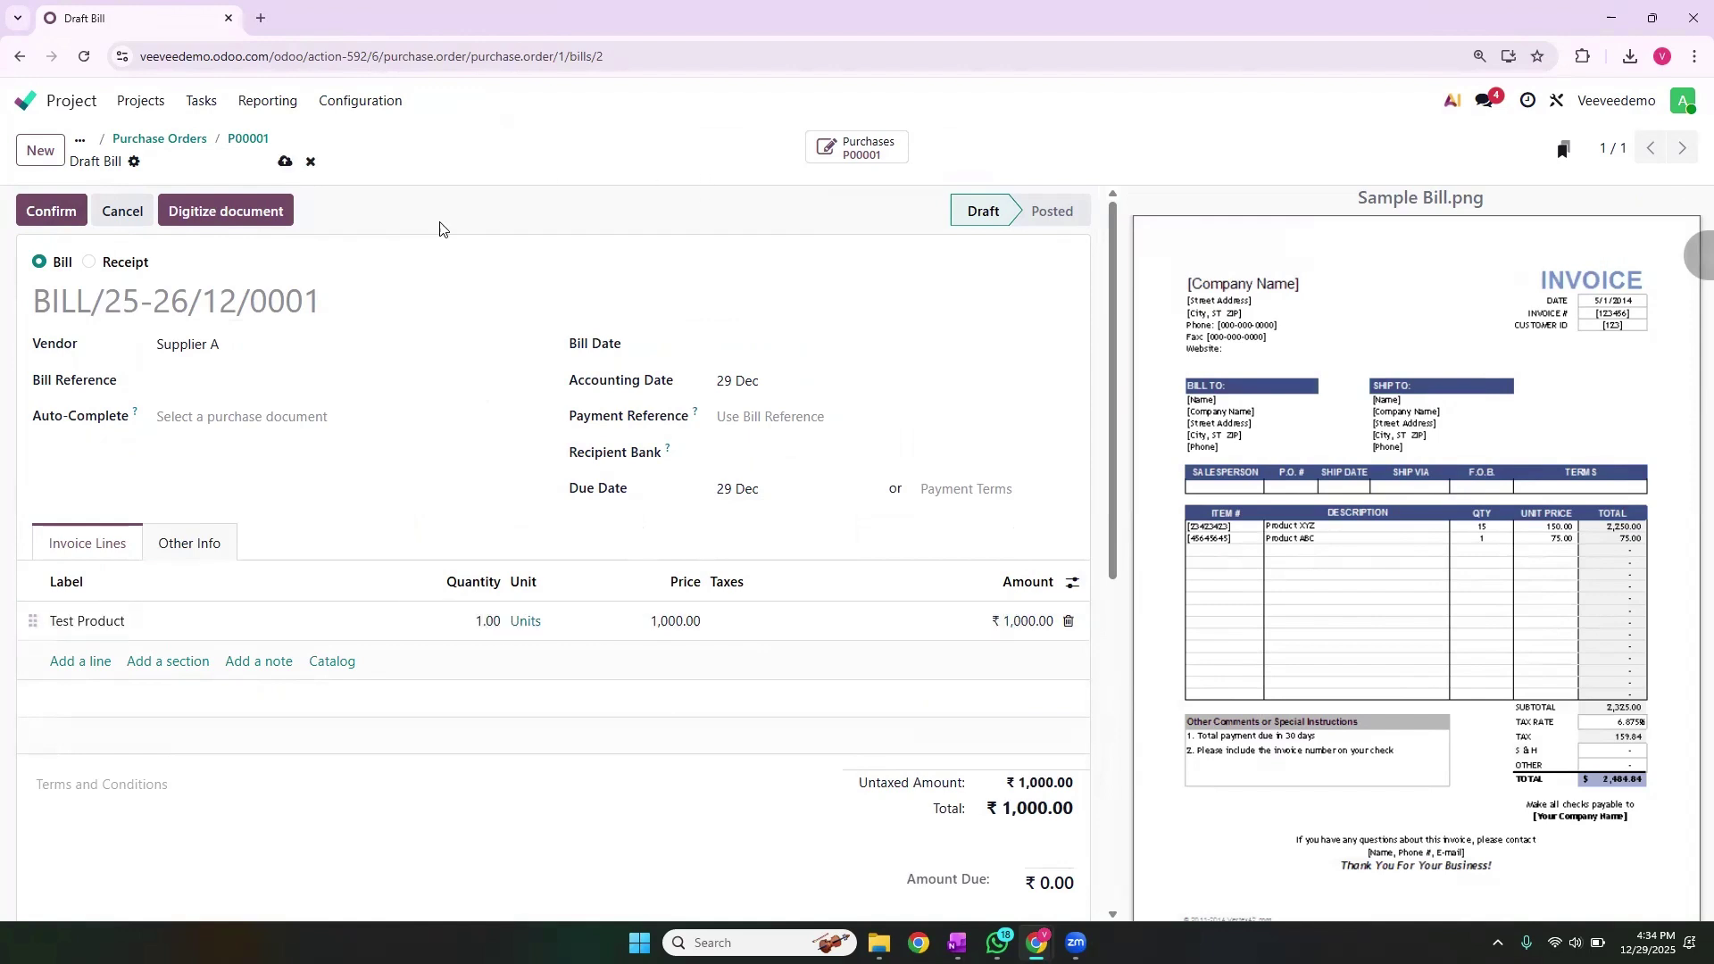
{"action": "left_click", "coordinate": [41, 213]}
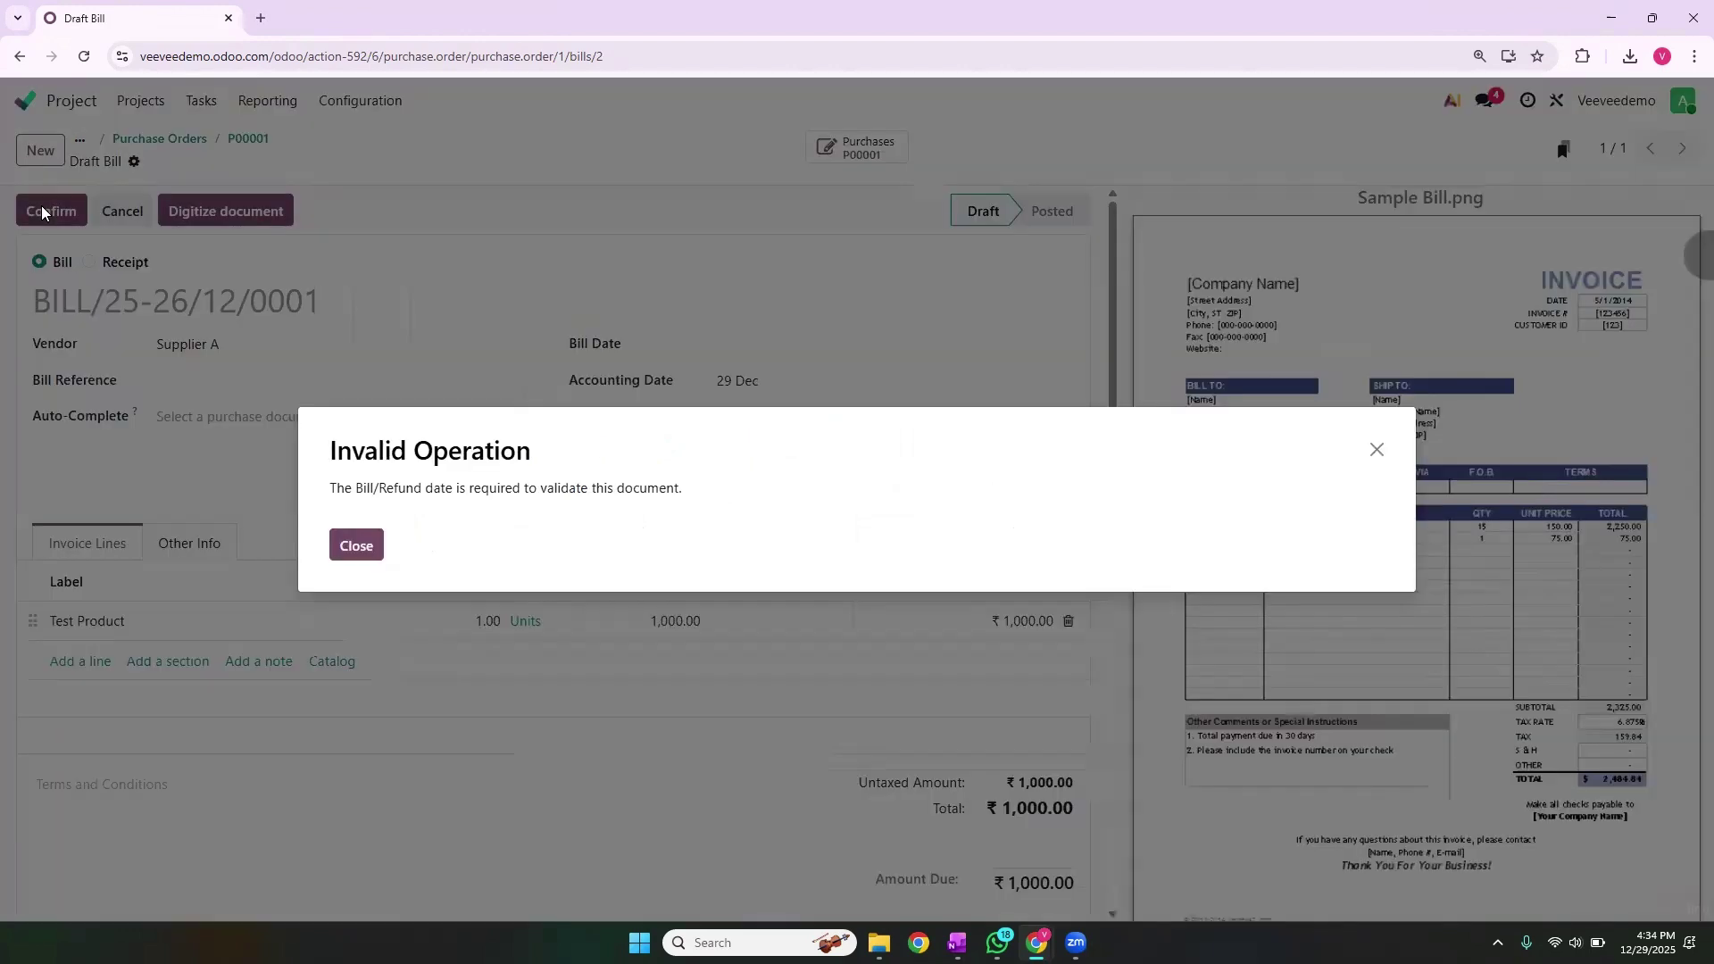
{"action": "left_click", "coordinate": [356, 546]}
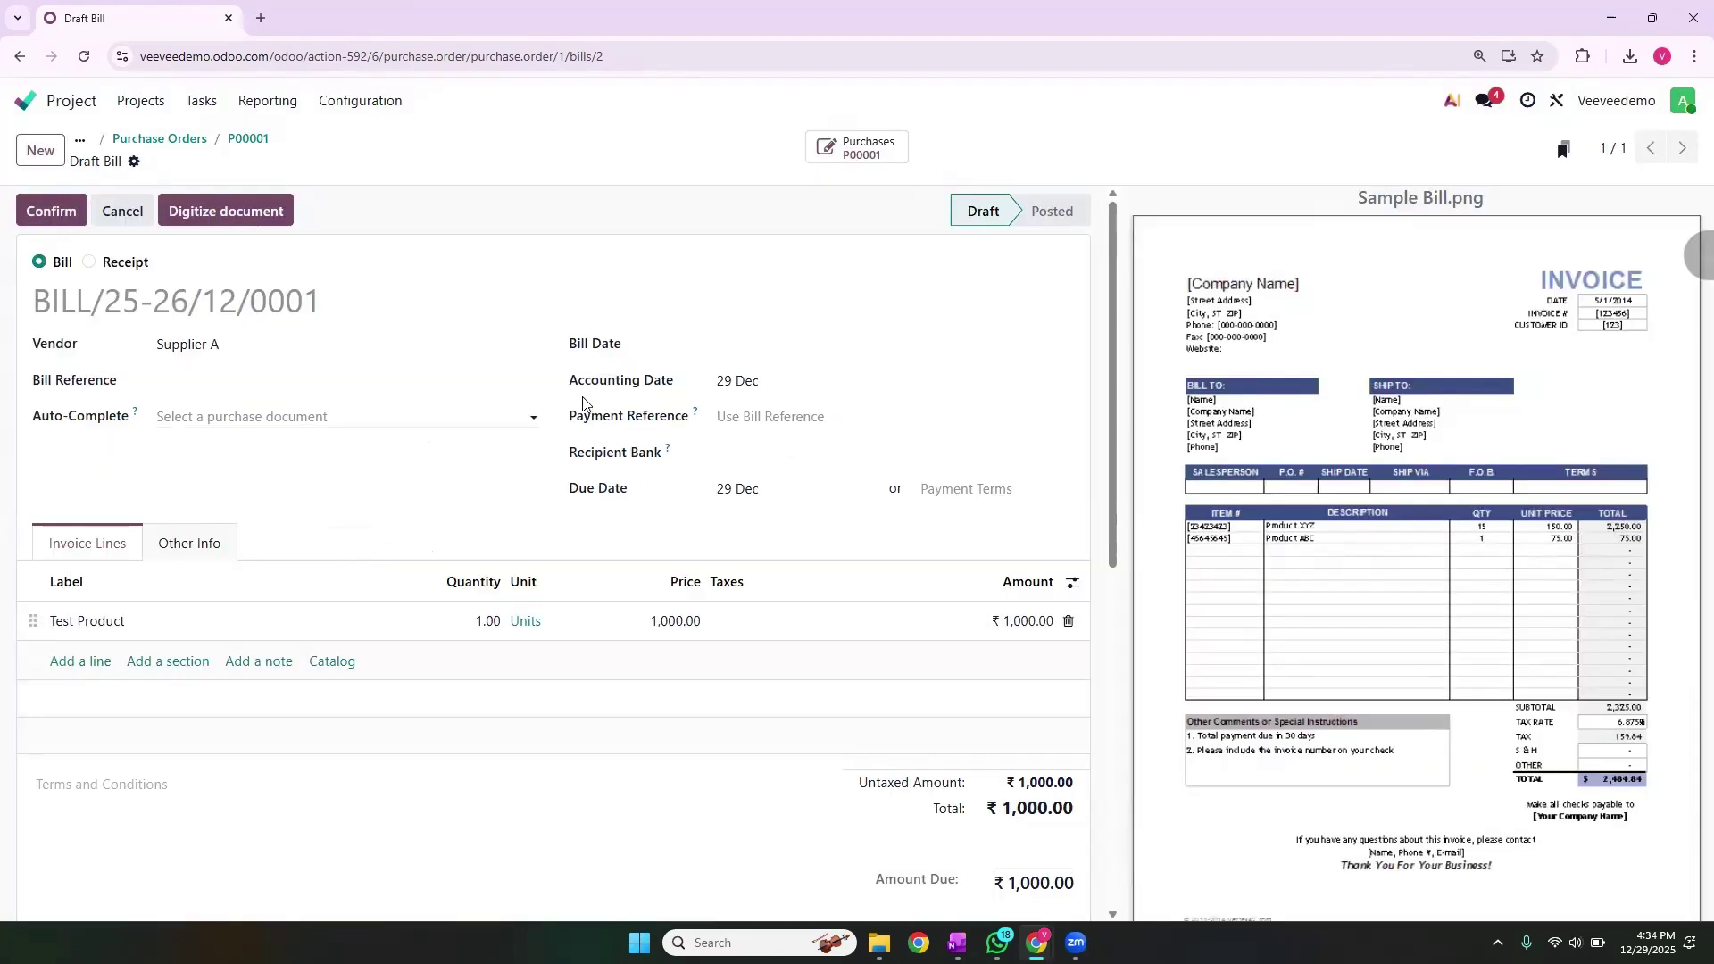
Set the bill date to 29 December 2025 and confirm the vendor bill.
{"action": "left_click", "coordinate": [754, 348]}
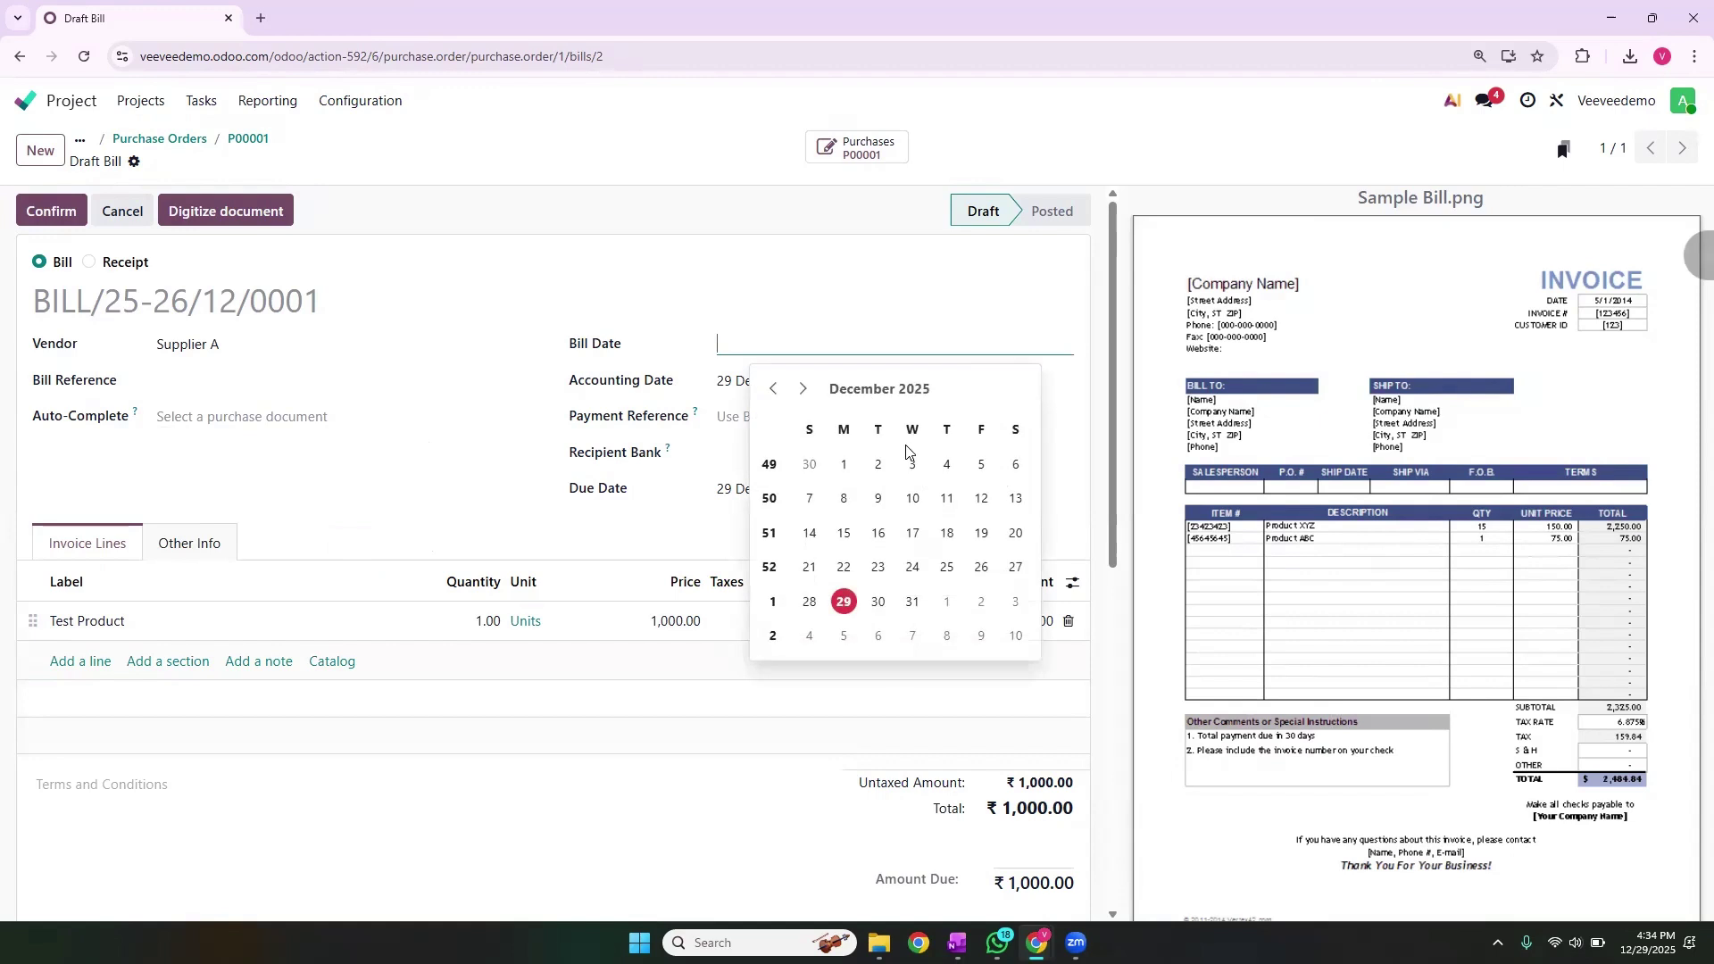
{"action": "left_click", "coordinate": [842, 601]}
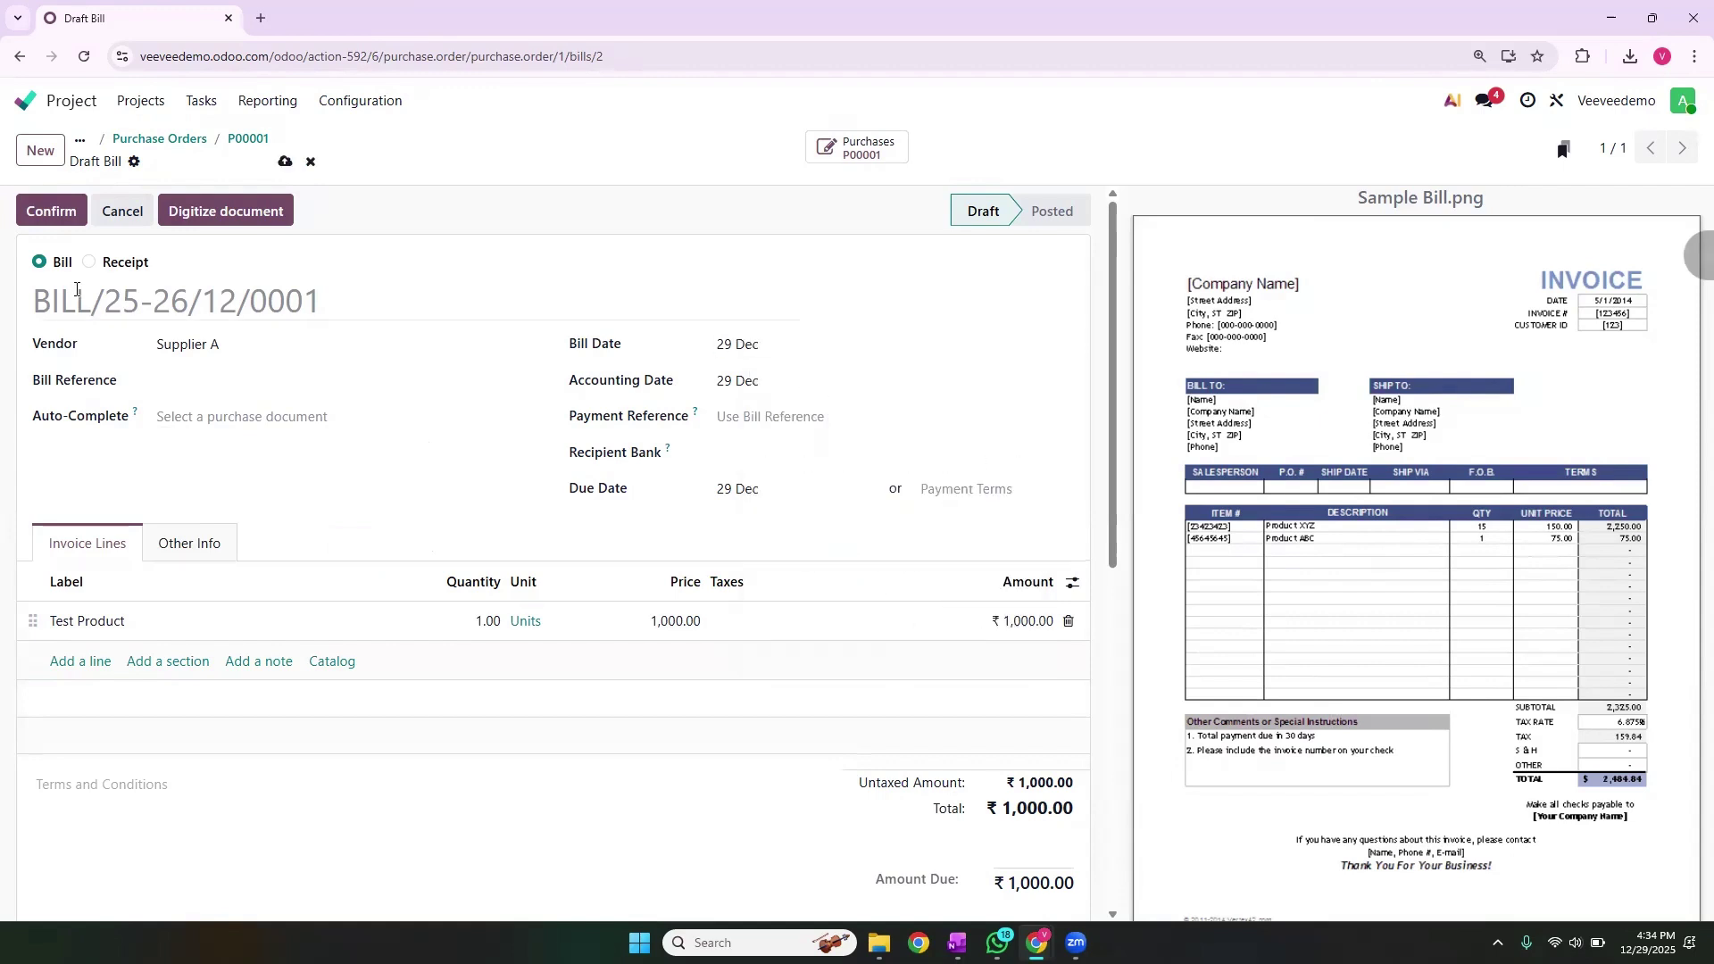
{"action": "left_click", "coordinate": [55, 216]}
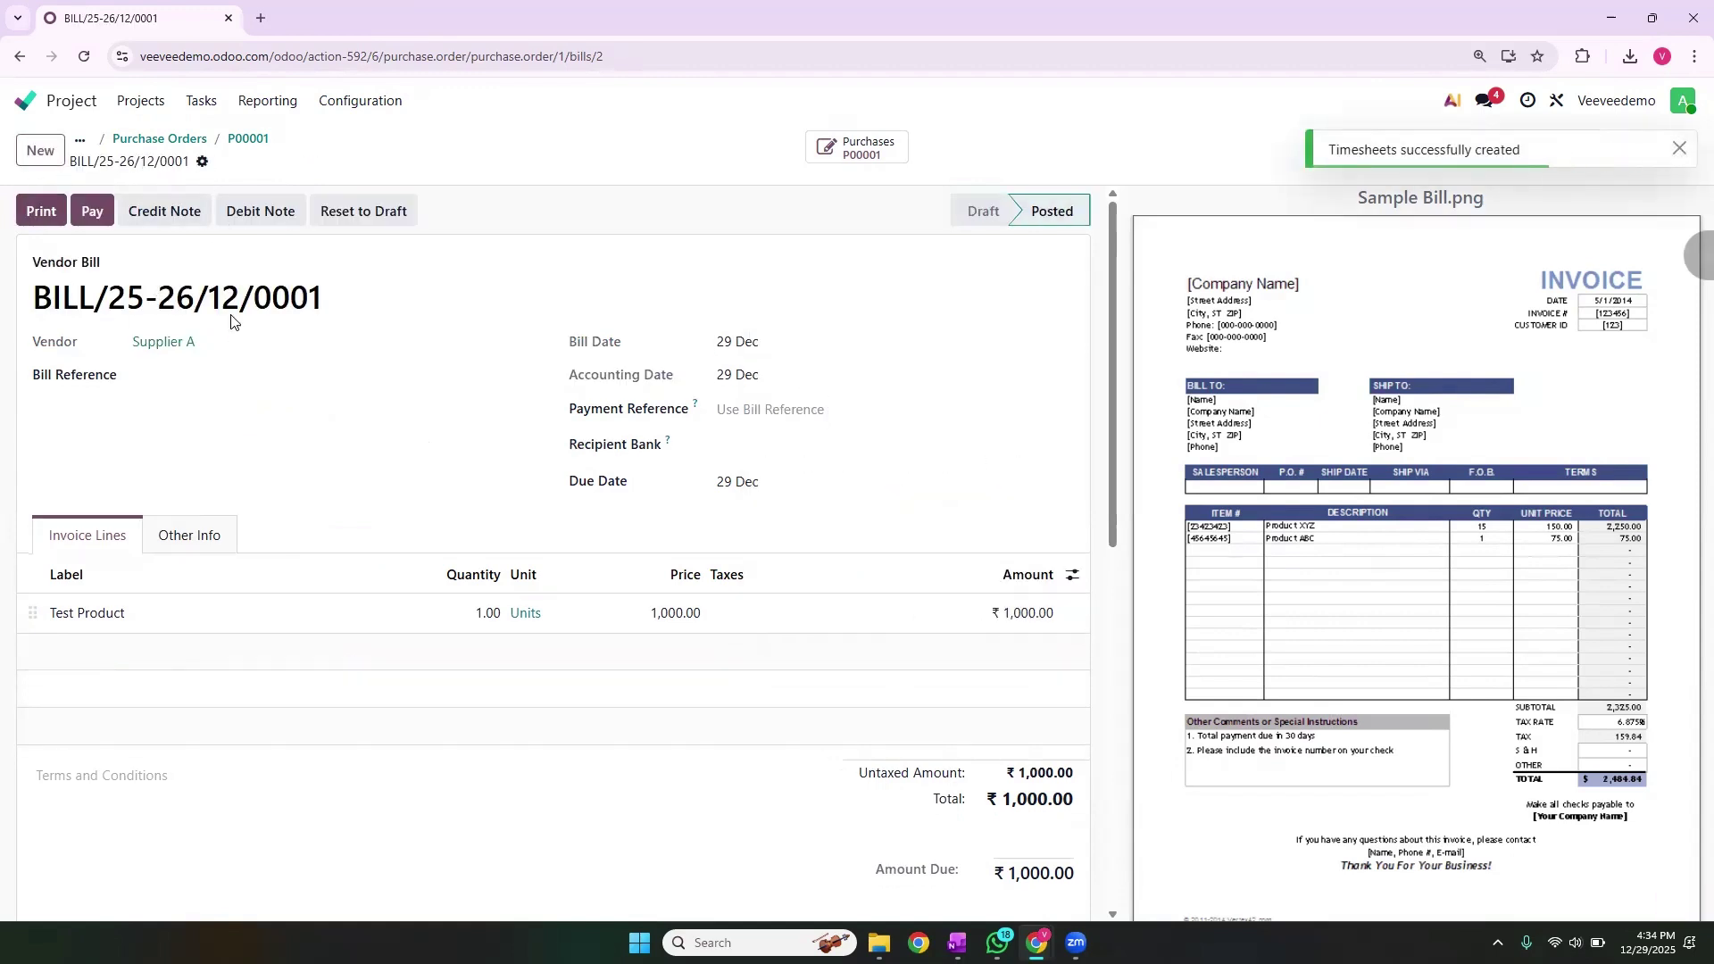
Open the project's dashboard, examine its profitability including the fixed-price timesheet revenue details, and show the project updates as a list.
{"action": "left_click", "coordinate": [145, 139]}
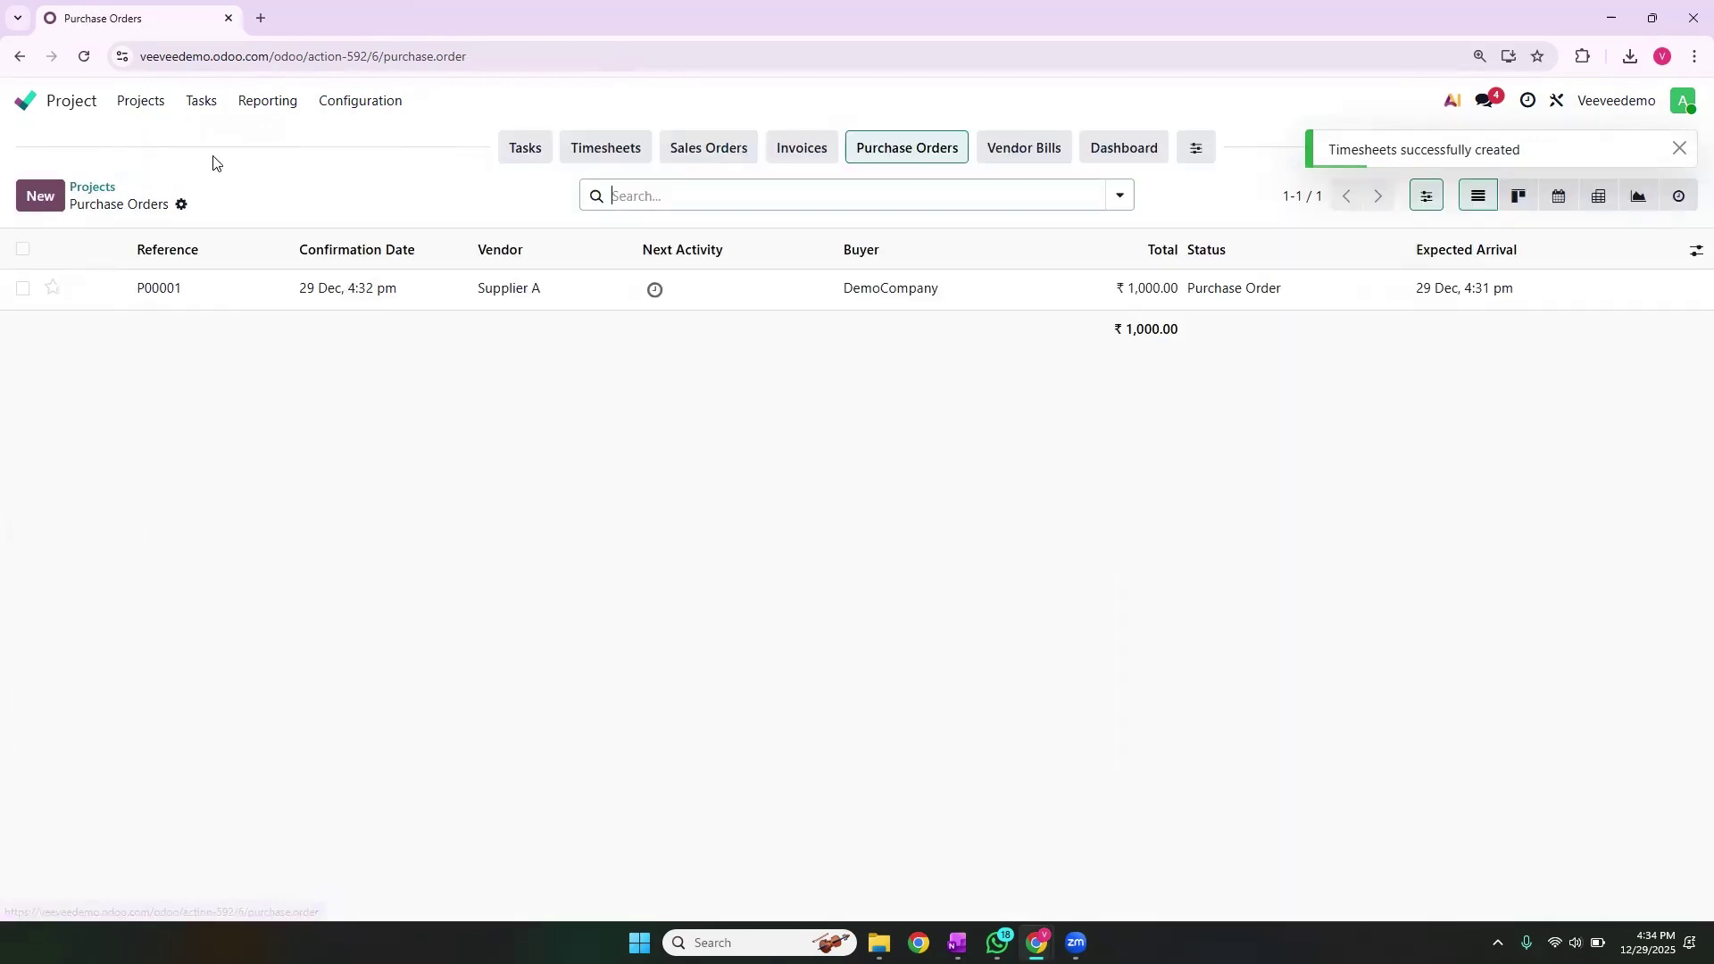
{"action": "left_click", "coordinate": [1135, 158]}
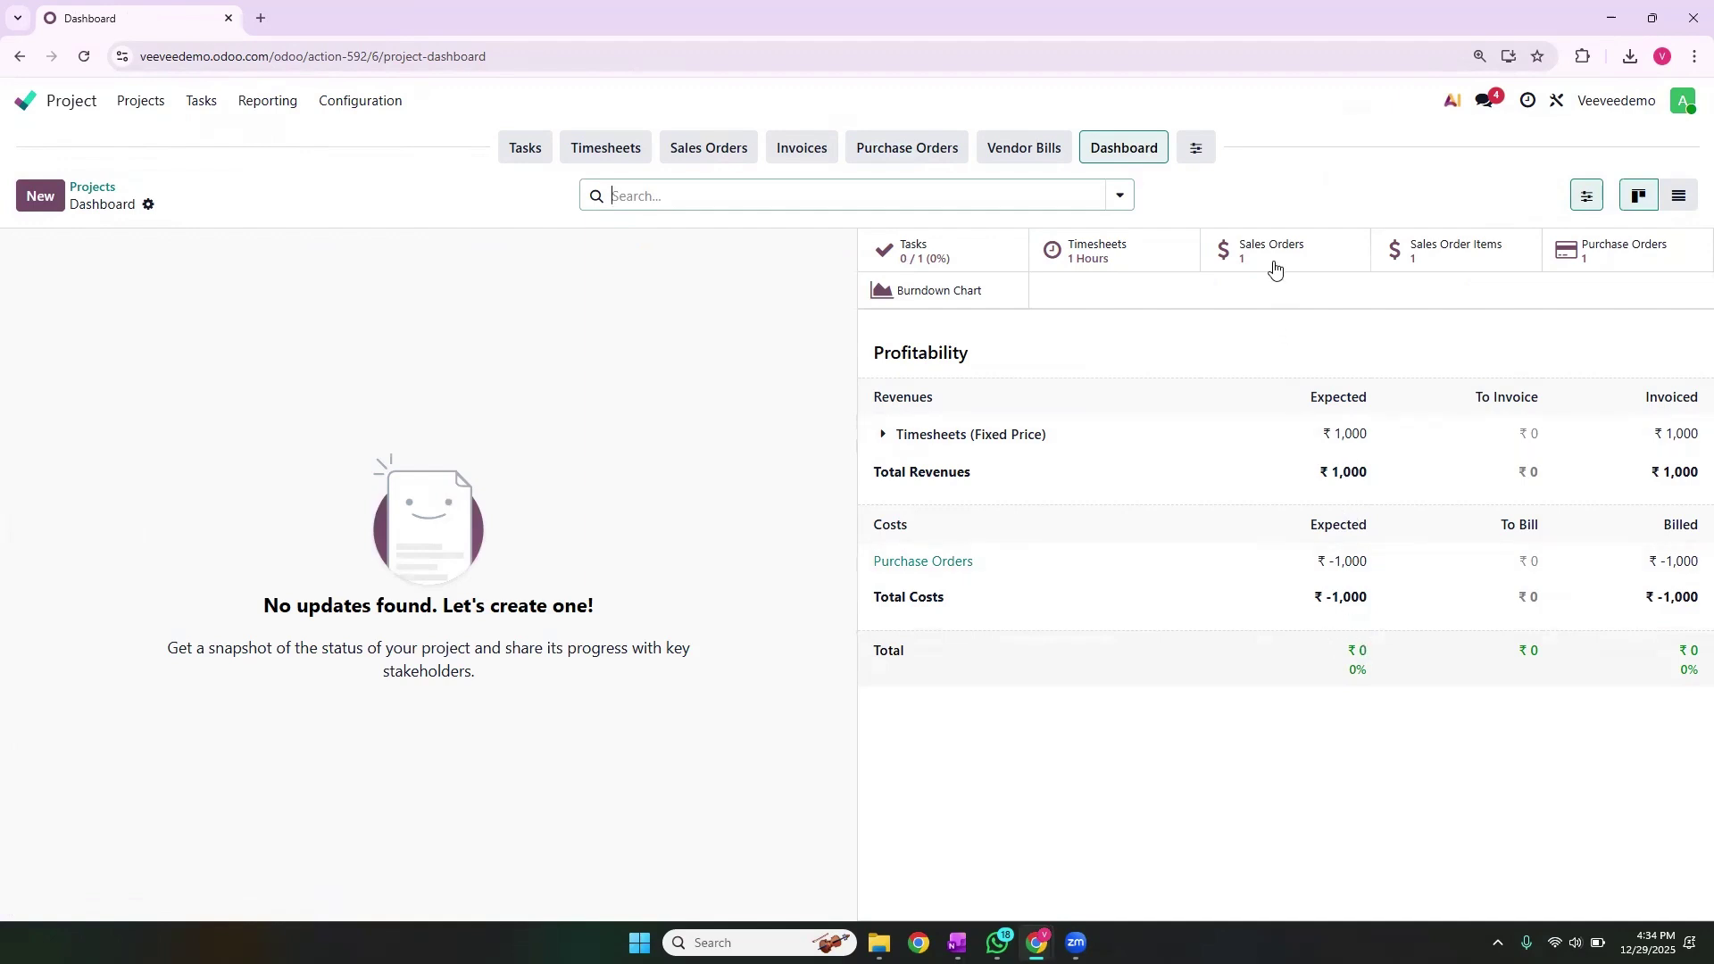
{"action": "left_click", "coordinate": [881, 437]}
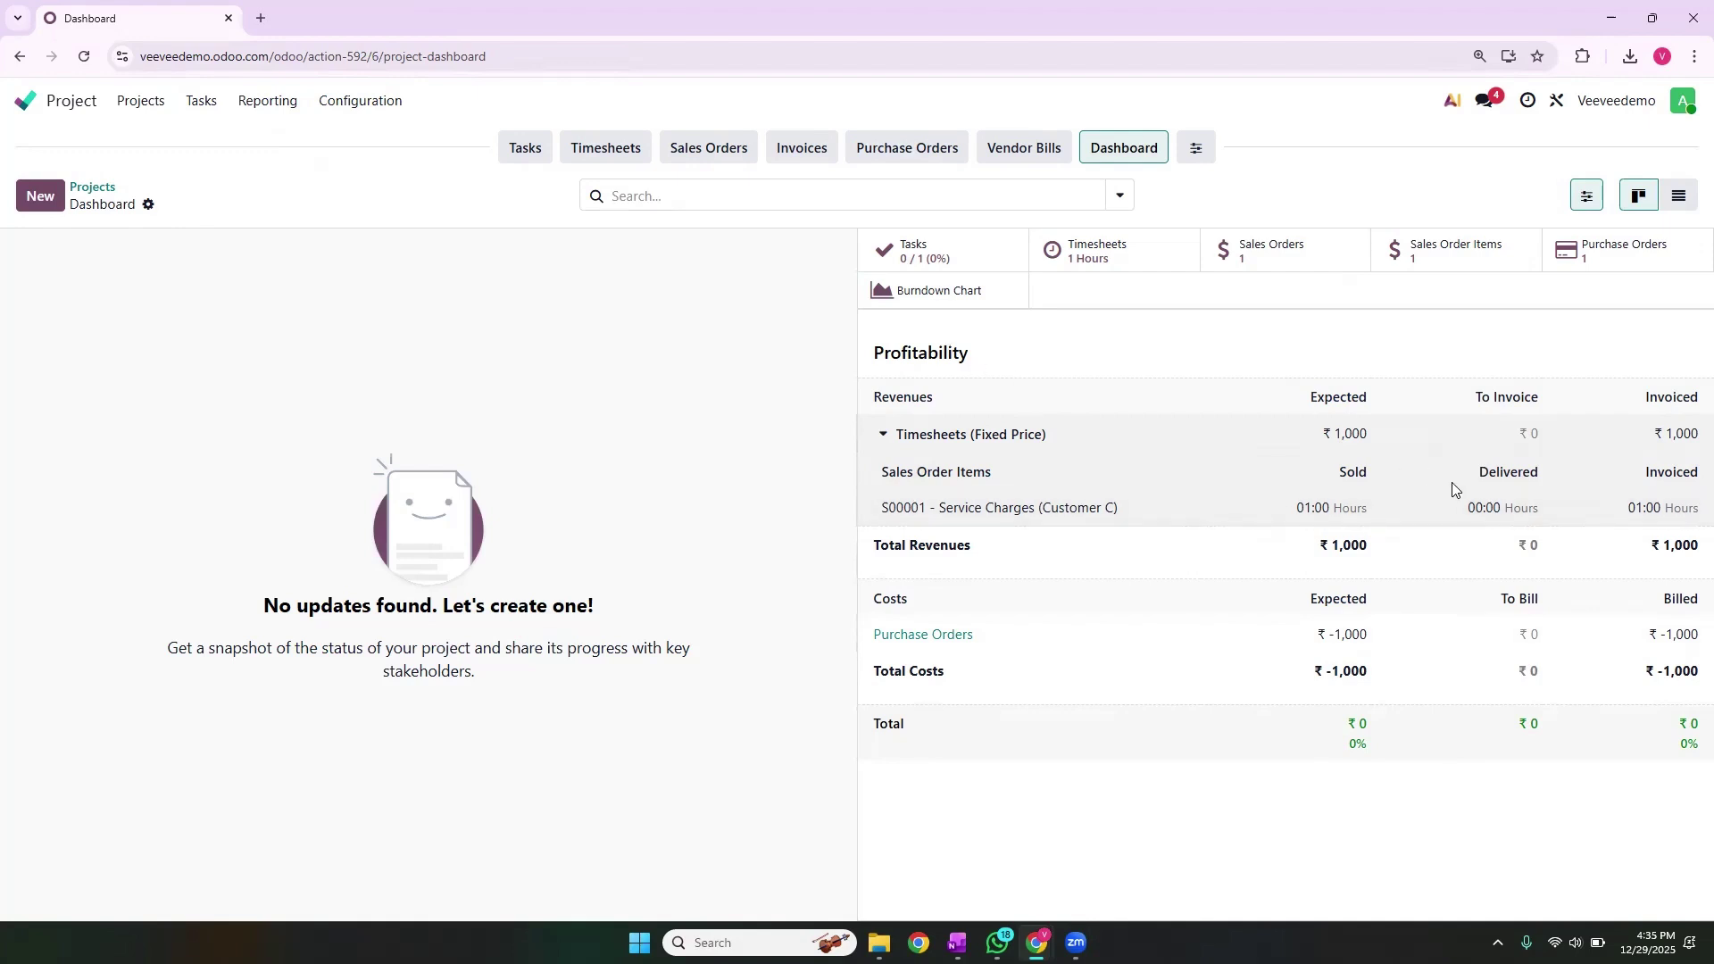
{"action": "left_click", "coordinate": [1678, 200]}
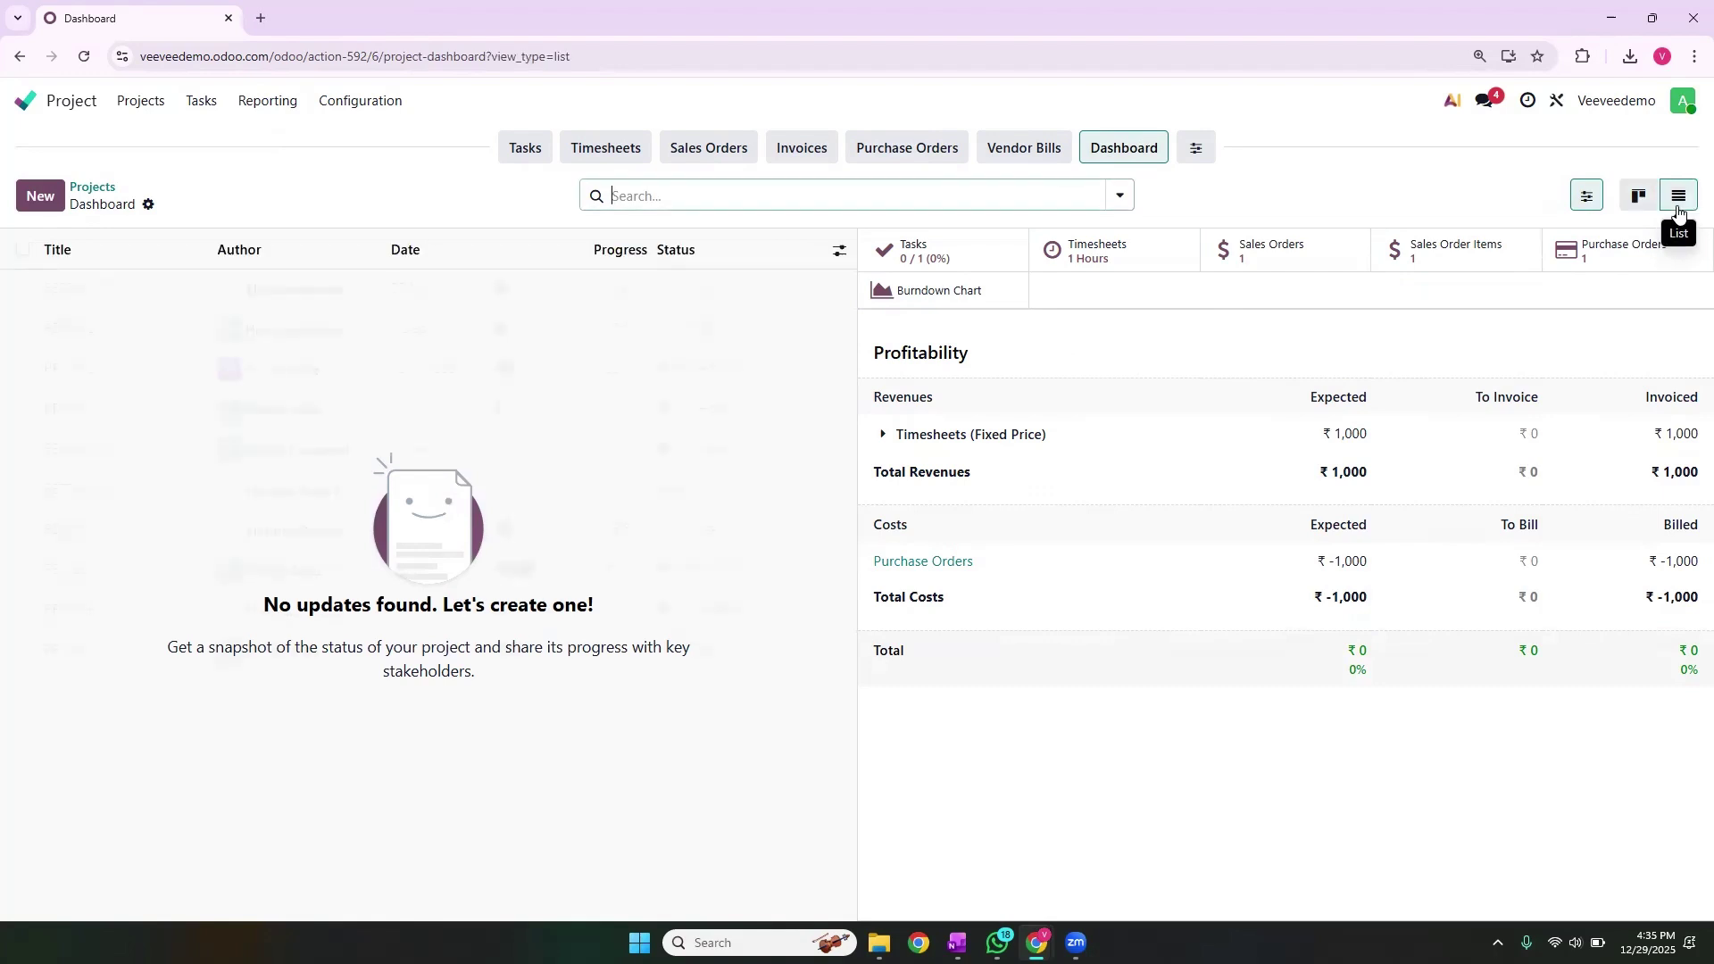